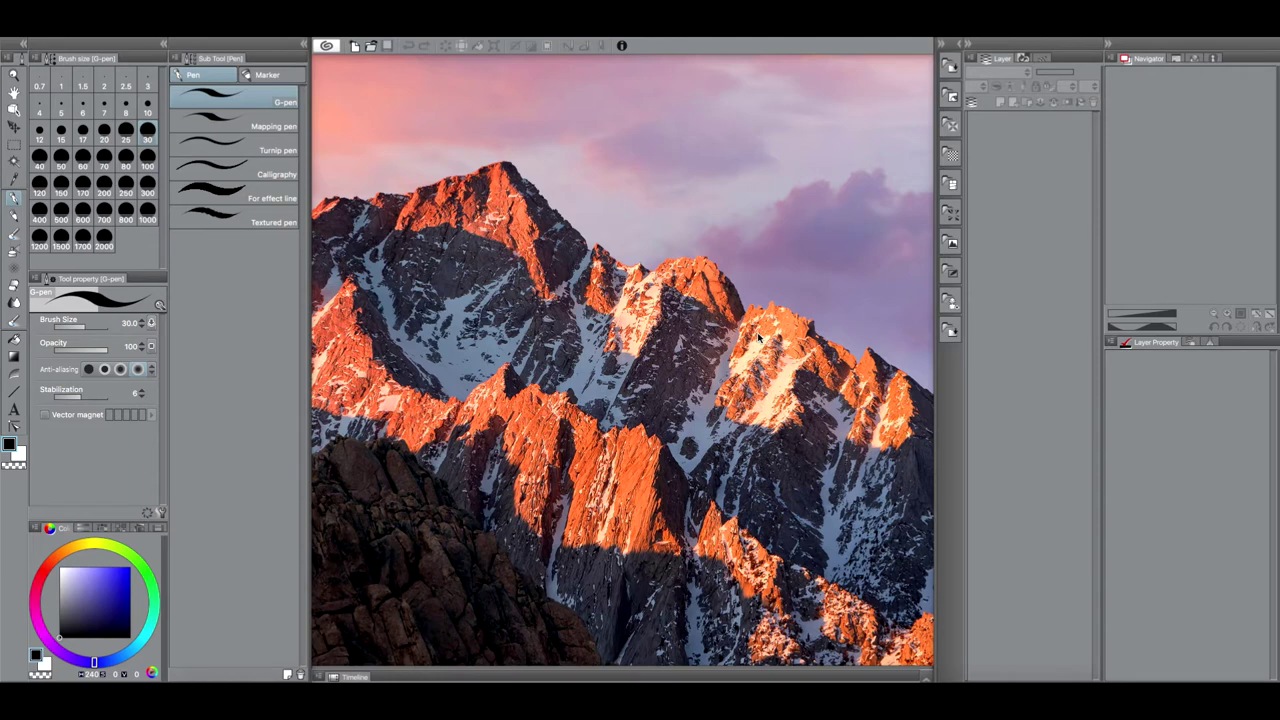
# Create a new 7.00 x 10.50 in, 600 dpi canvas from the Western Style Comics preset.
pyautogui.click(354, 46)
pyautogui.click(577, 179)
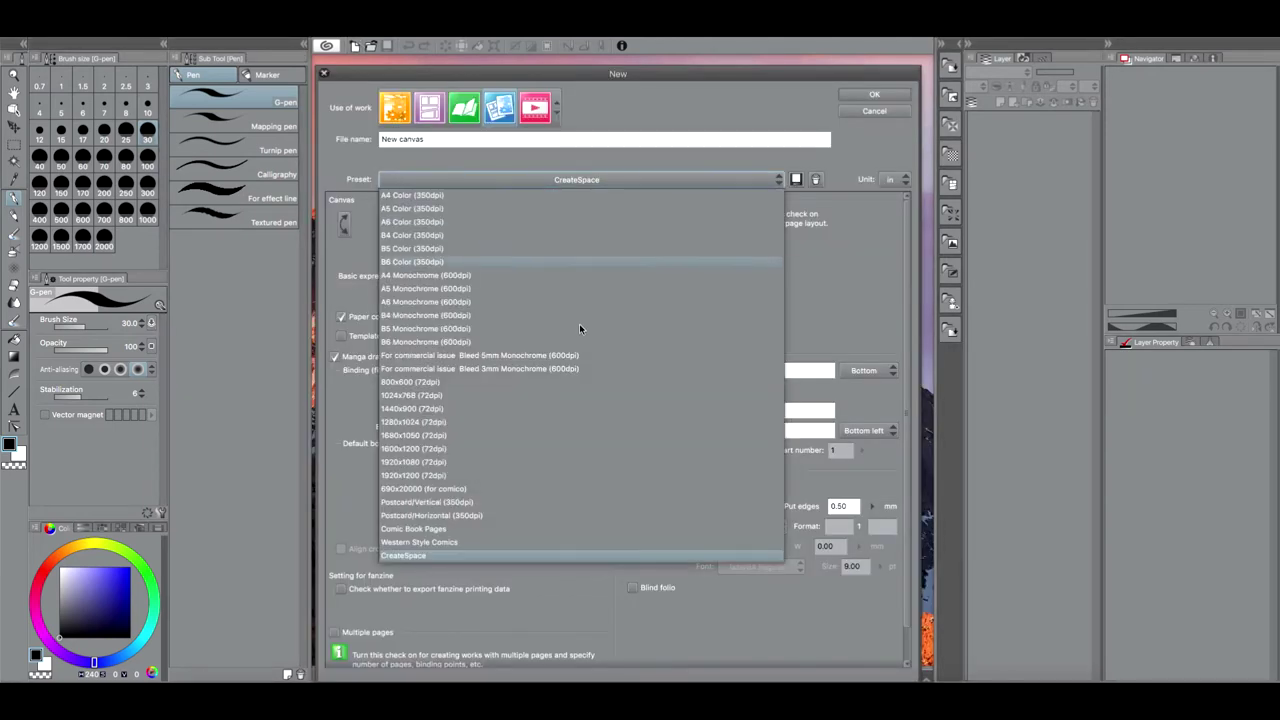
pyautogui.click(445, 541)
pyautogui.click(872, 93)
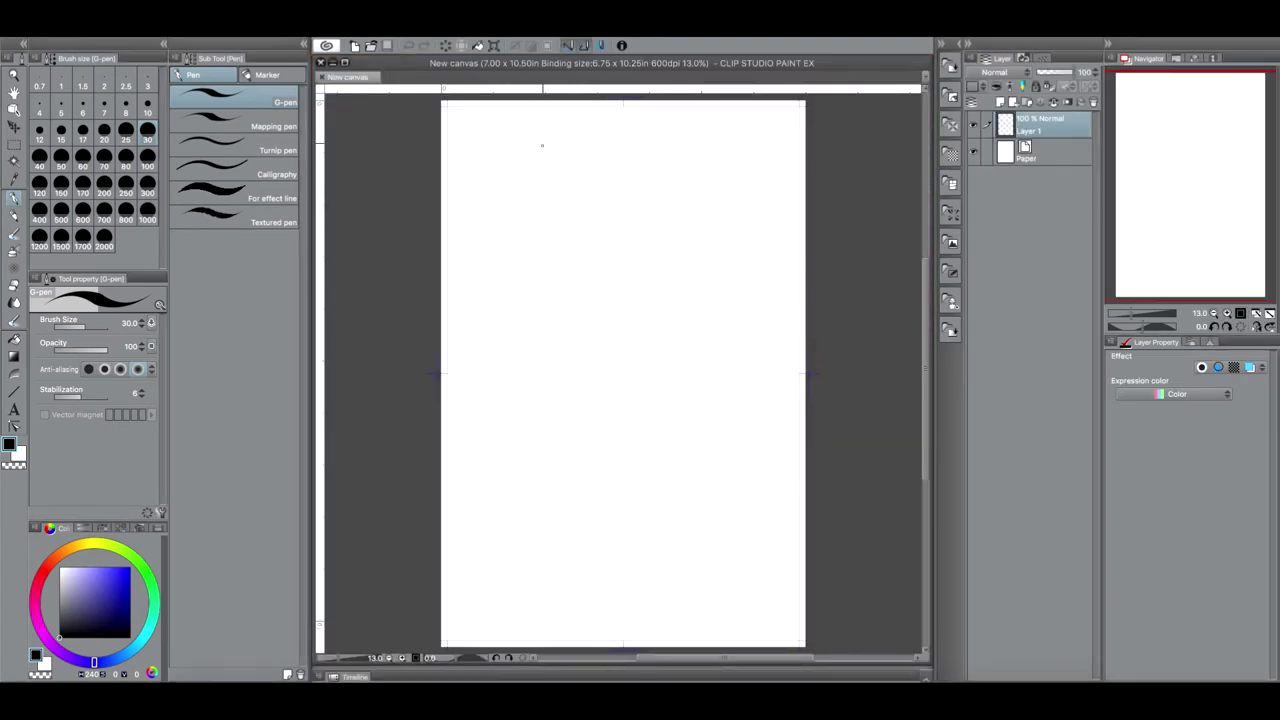
# Handwrite 6.625″ x 10.25″ with the G-pen near the top of the page.
pyautogui.moveTo(556, 155)
pyautogui.mouseDown()
pyautogui.moveTo(549, 178)
pyautogui.moveTo(598, 186)
pyautogui.moveTo(617, 166)
pyautogui.mouseUp()
pyautogui.click(564, 181)
pyautogui.moveTo(627, 155); pyautogui.dragTo(647, 183)
pyautogui.moveTo(647, 168)
pyautogui.mouseDown()
pyautogui.moveTo(637, 184)
pyautogui.moveTo(666, 185)
pyautogui.mouseUp()
pyautogui.moveTo(686, 162)
pyautogui.mouseDown()
pyautogui.moveTo(683, 186)
pyautogui.moveTo(686, 158)
pyautogui.moveTo(716, 185)
pyautogui.moveTo(733, 174)
pyautogui.moveTo(720, 185)
pyautogui.mouseUp()
pyautogui.click(694, 183)
pyautogui.moveTo(749, 150); pyautogui.dragTo(745, 162)
pyautogui.moveTo(758, 151); pyautogui.dragTo(753, 166)
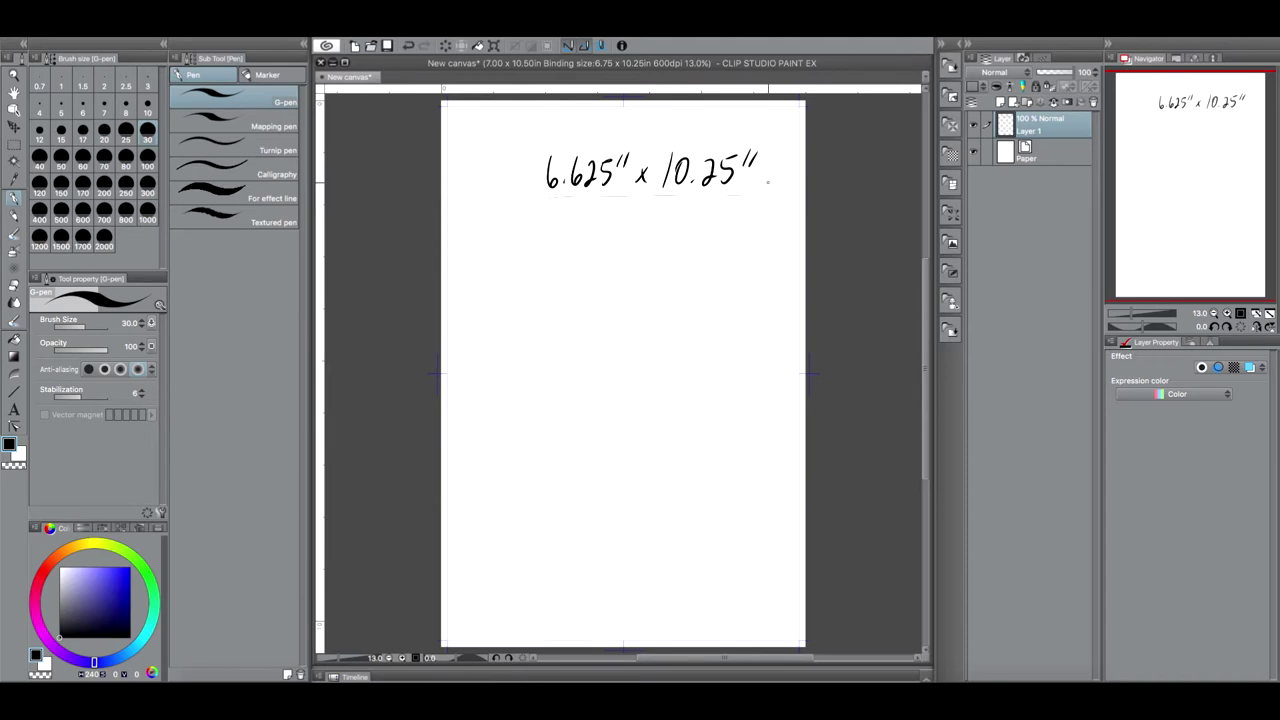
# Handwrite Trim: 0.25″ just below the dimensions.
pyautogui.moveTo(521, 214)
pyautogui.mouseDown()
pyautogui.moveTo(525, 240)
pyautogui.moveTo(546, 208)
pyautogui.mouseUp()
pyautogui.moveTo(531, 230)
pyautogui.mouseDown()
pyautogui.moveTo(532, 244)
pyautogui.moveTo(544, 226)
pyautogui.mouseUp()
pyautogui.moveTo(544, 230)
pyautogui.mouseDown()
pyautogui.moveTo(545, 243)
pyautogui.moveTo(665, 233)
pyautogui.moveTo(669, 214)
pyautogui.mouseUp()
pyautogui.click(589, 227)
pyautogui.click(589, 236)
pyautogui.moveTo(669, 214)
pyautogui.mouseDown()
pyautogui.moveTo(667, 233)
pyautogui.moveTo(687, 220)
pyautogui.mouseUp()
pyautogui.moveTo(697, 209); pyautogui.dragTo(695, 219)
# Write Bleed: 0.125″ on the next line, leaving a stray mark at the page top.
pyautogui.moveTo(516, 254)
pyautogui.mouseDown()
pyautogui.moveTo(513, 291)
pyautogui.moveTo(532, 288)
pyautogui.mouseUp()
pyautogui.moveTo(540, 280); pyautogui.dragTo(547, 287)
pyautogui.moveTo(550, 280)
pyautogui.mouseDown()
pyautogui.moveTo(575, 285)
pyautogui.moveTo(628, 259)
pyautogui.moveTo(681, 277)
pyautogui.mouseUp()
pyautogui.click(645, 278)
pyautogui.moveTo(704, 252); pyautogui.dragTo(687, 281)
pyautogui.moveTo(713, 252); pyautogui.dragTo(711, 261)
pyautogui.moveTo(720, 249); pyautogui.dragTo(718, 259)
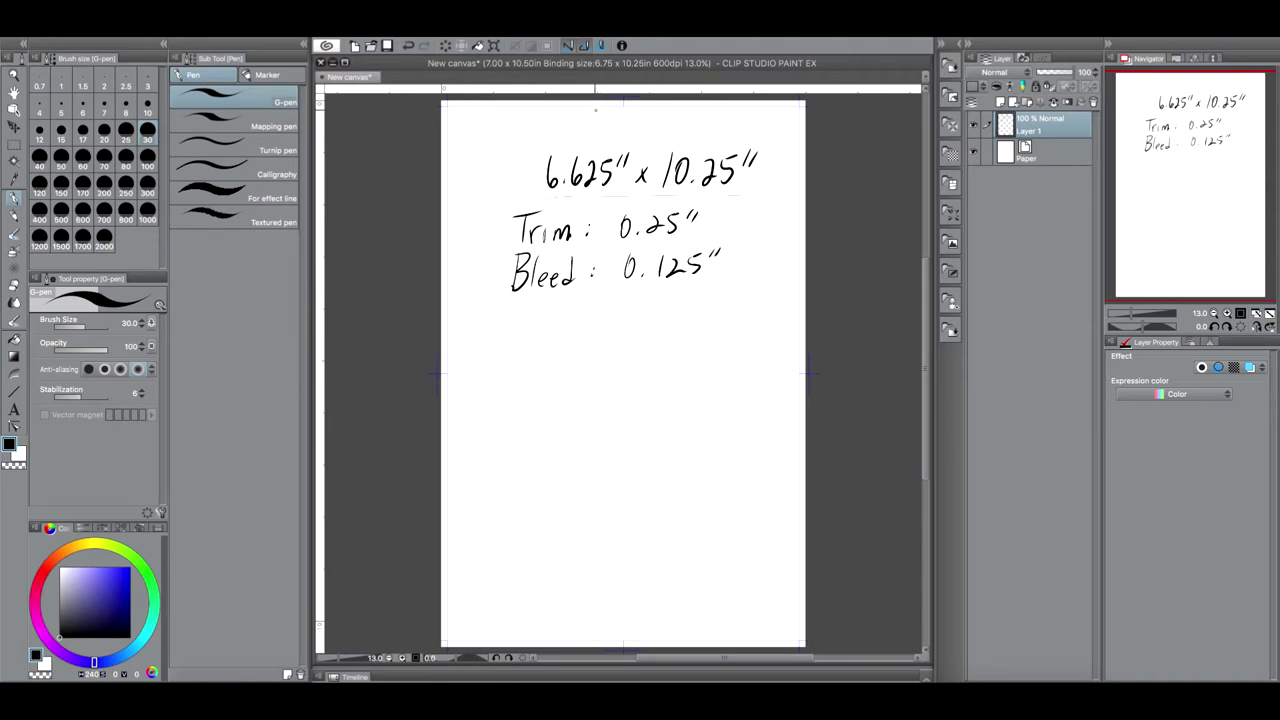
pyautogui.moveTo(589, 111); pyautogui.dragTo(590, 121)
# Undo the stray mark, set the pen to saturated red, and dot before Trim.
pyautogui.hotkey('ctrl', 'z')
pyautogui.click(46, 568)
pyautogui.click(127, 568)
pyautogui.click(130, 567)
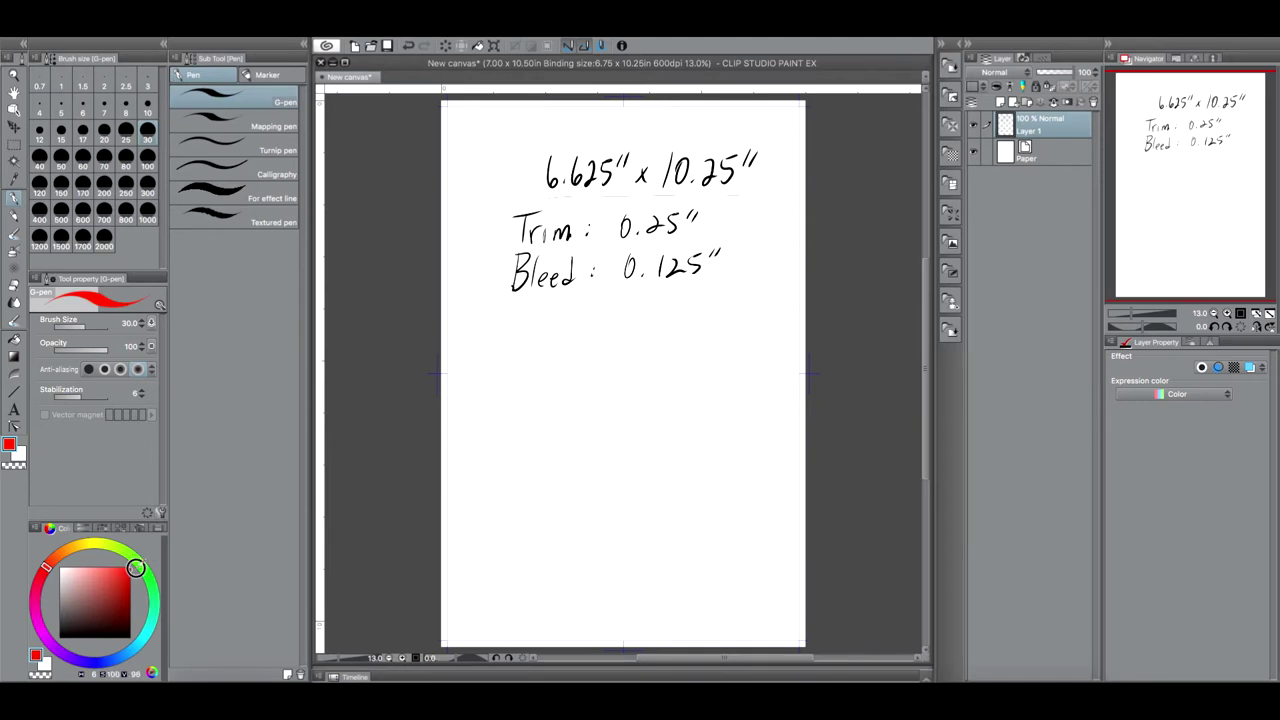
pyautogui.click(46, 567)
pyautogui.click(509, 232)
# Replace the dot before Trim with a green one and add a red dot before Bleed.
pyautogui.click(149, 575)
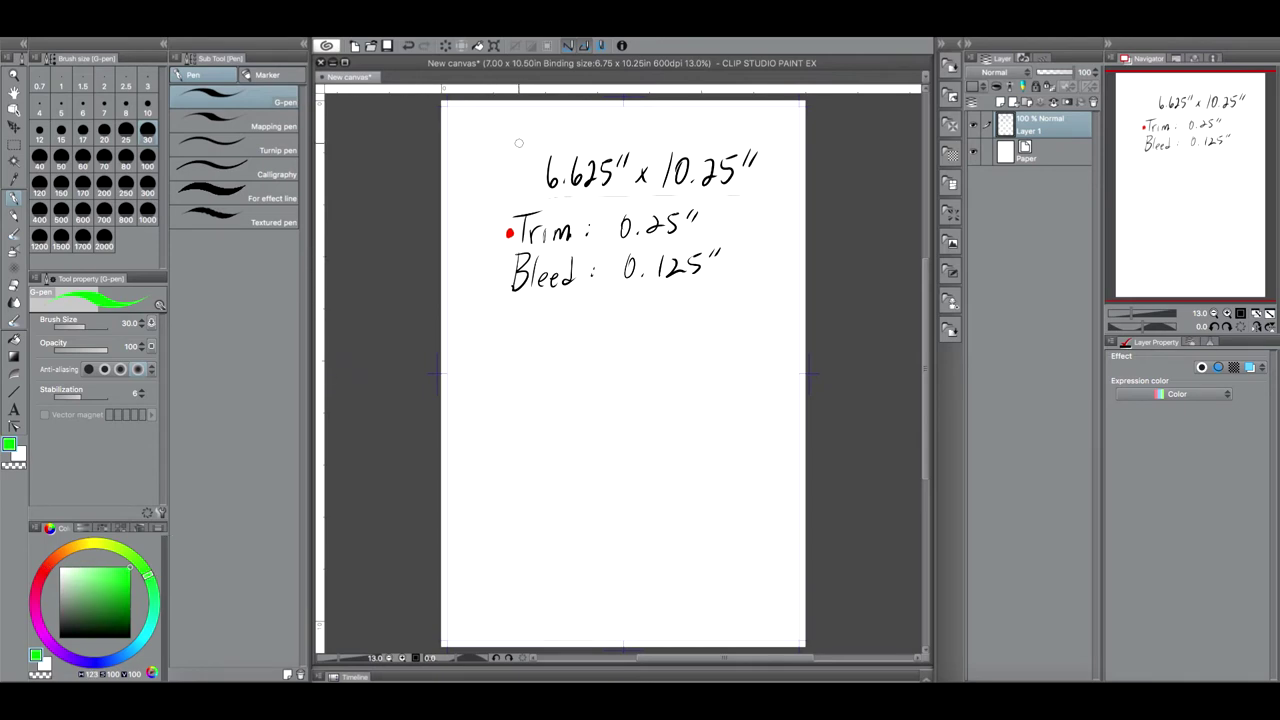
pyautogui.hotkey('ctrl', 'z')
pyautogui.click(506, 232)
pyautogui.click(46, 568)
pyautogui.click(498, 276)
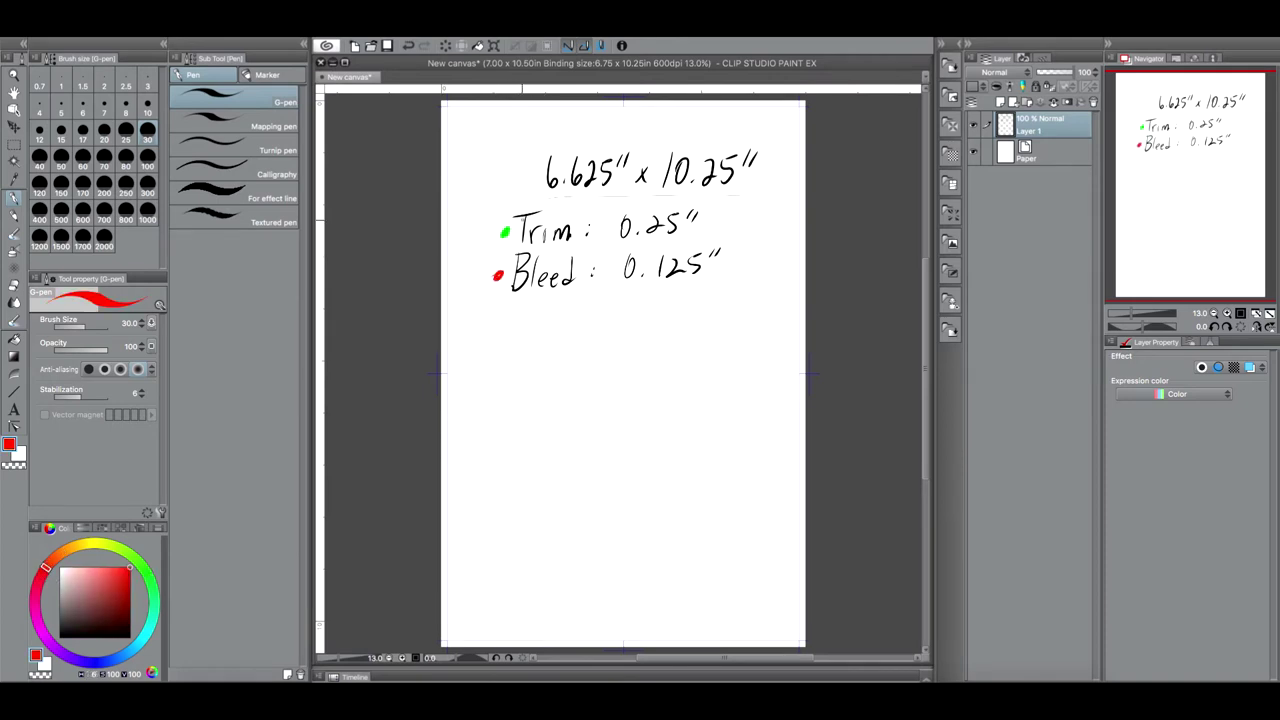
# Draw a green arrow from Trim to the top edge and a red arrow from Bleed leftward.
pyautogui.click(146, 570)
pyautogui.moveTo(533, 107); pyautogui.dragTo(533, 118)
pyautogui.moveTo(504, 232)
pyautogui.mouseDown()
pyautogui.moveTo(490, 155)
pyautogui.moveTo(524, 121)
pyautogui.moveTo(531, 129)
pyautogui.mouseUp()
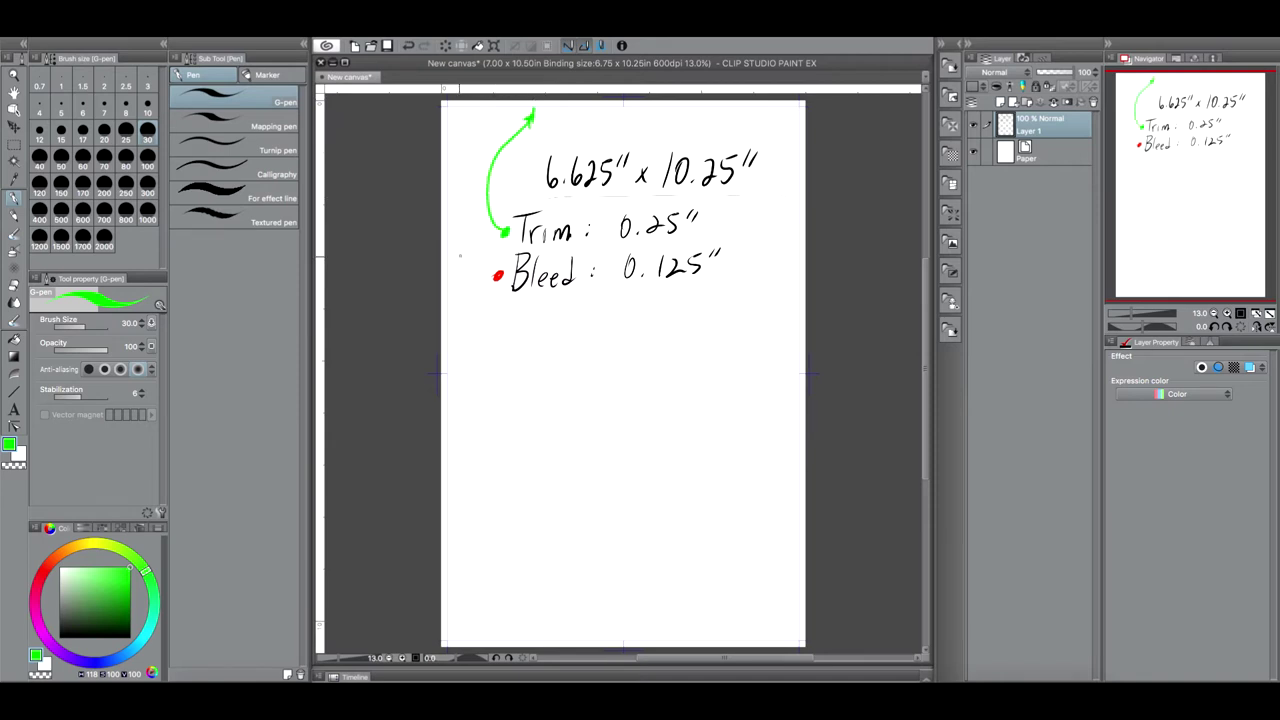
pyautogui.click(45, 567)
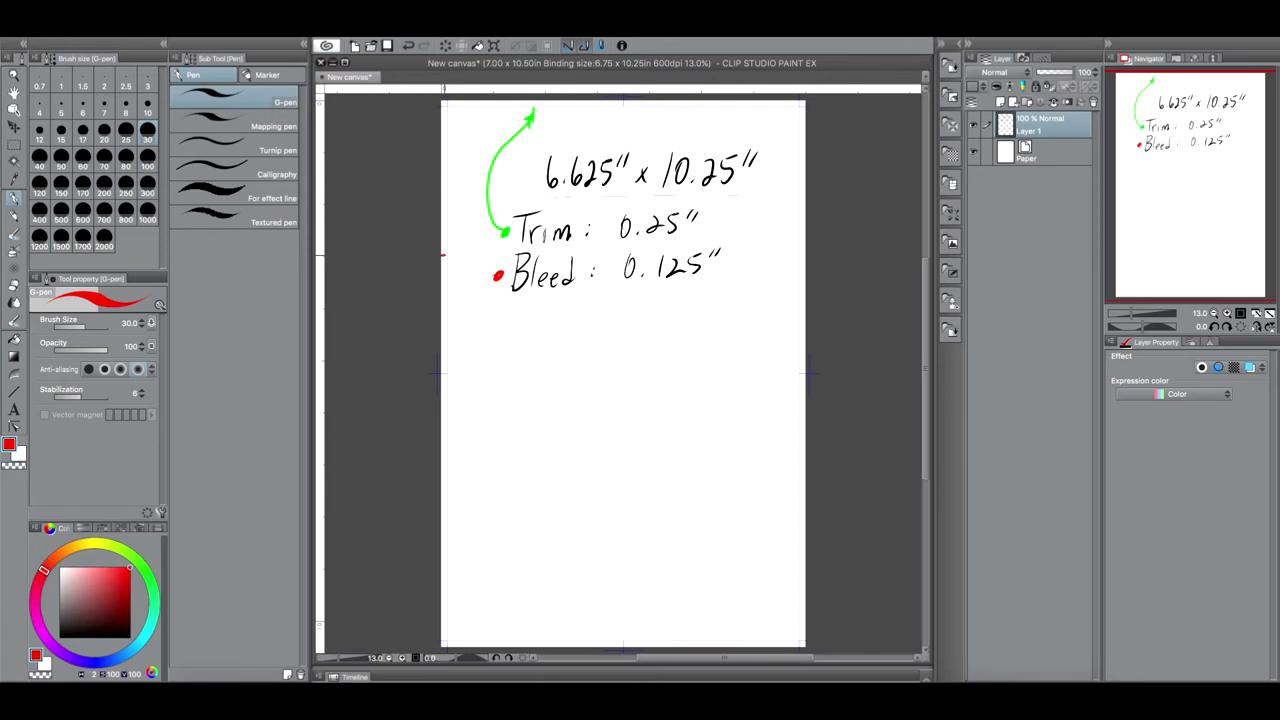
pyautogui.moveTo(443, 256)
pyautogui.mouseDown()
pyautogui.moveTo(449, 271)
pyautogui.moveTo(460, 251)
pyautogui.mouseUp()
# Box the 6.625″ x 10.25″ dimensions in blue, then return the pen colour to black.
pyautogui.click(95, 662)
pyautogui.moveTo(535, 196)
pyautogui.mouseDown()
pyautogui.moveTo(659, 134)
pyautogui.moveTo(759, 140)
pyautogui.moveTo(760, 172)
pyautogui.moveTo(727, 205)
pyautogui.moveTo(531, 196)
pyautogui.mouseUp()
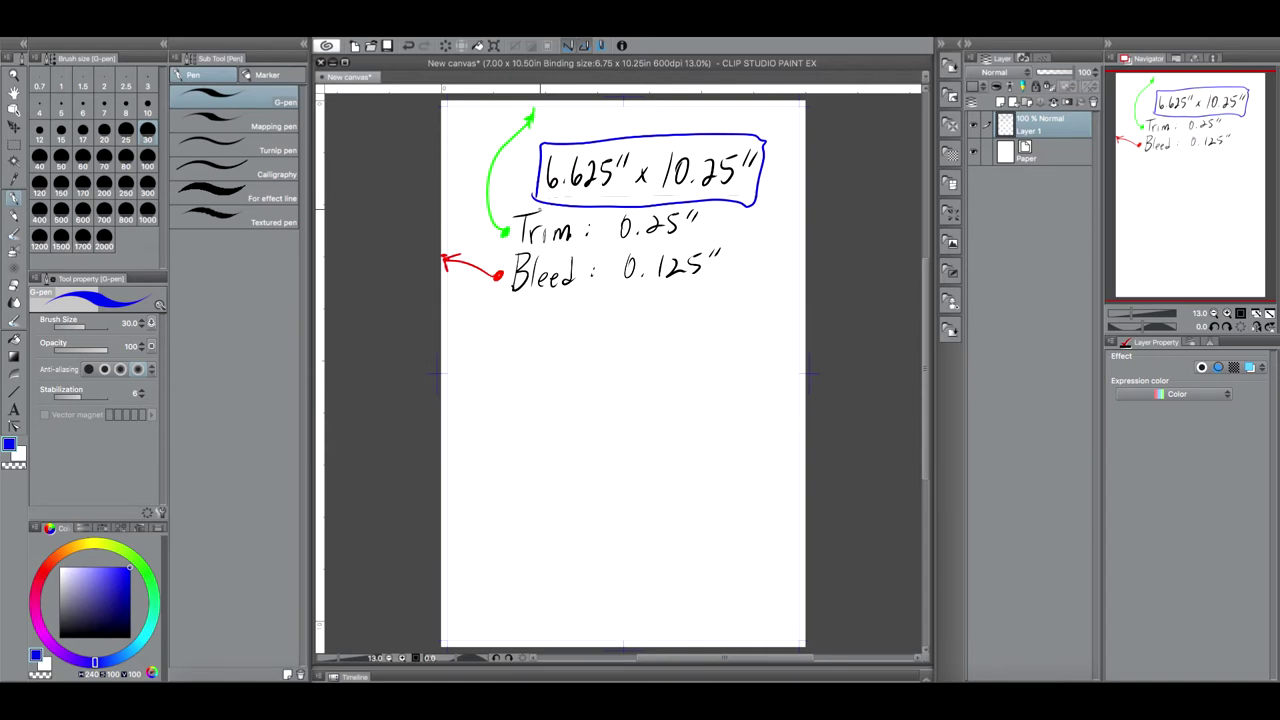
pyautogui.click(64, 631)
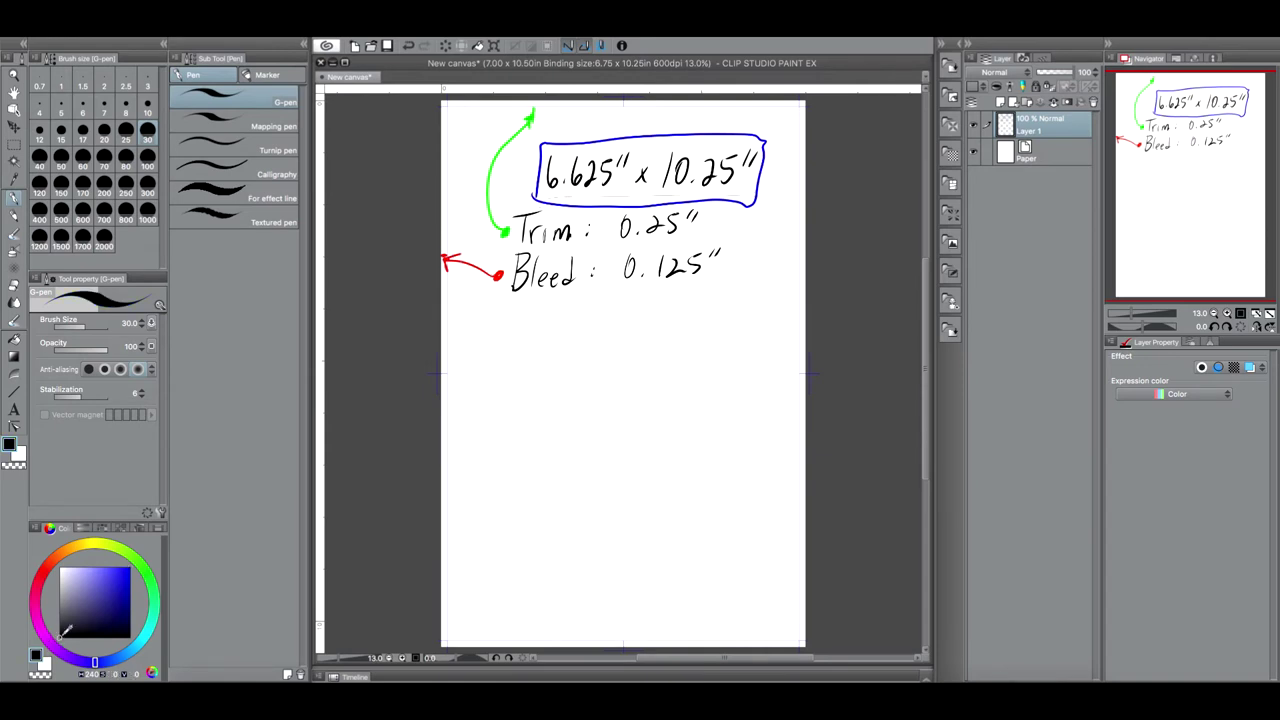
# Handwrite 6″ x 9″ below the Bleed note.
pyautogui.moveTo(589, 330)
pyautogui.mouseDown()
pyautogui.moveTo(577, 350)
pyautogui.moveTo(599, 338)
pyautogui.mouseUp()
pyautogui.moveTo(611, 324)
pyautogui.mouseDown()
pyautogui.moveTo(608, 337)
pyautogui.moveTo(681, 365)
pyautogui.mouseUp()
pyautogui.moveTo(710, 318); pyautogui.dragTo(707, 330)
pyautogui.moveTo(717, 317); pyautogui.dragTo(714, 329)
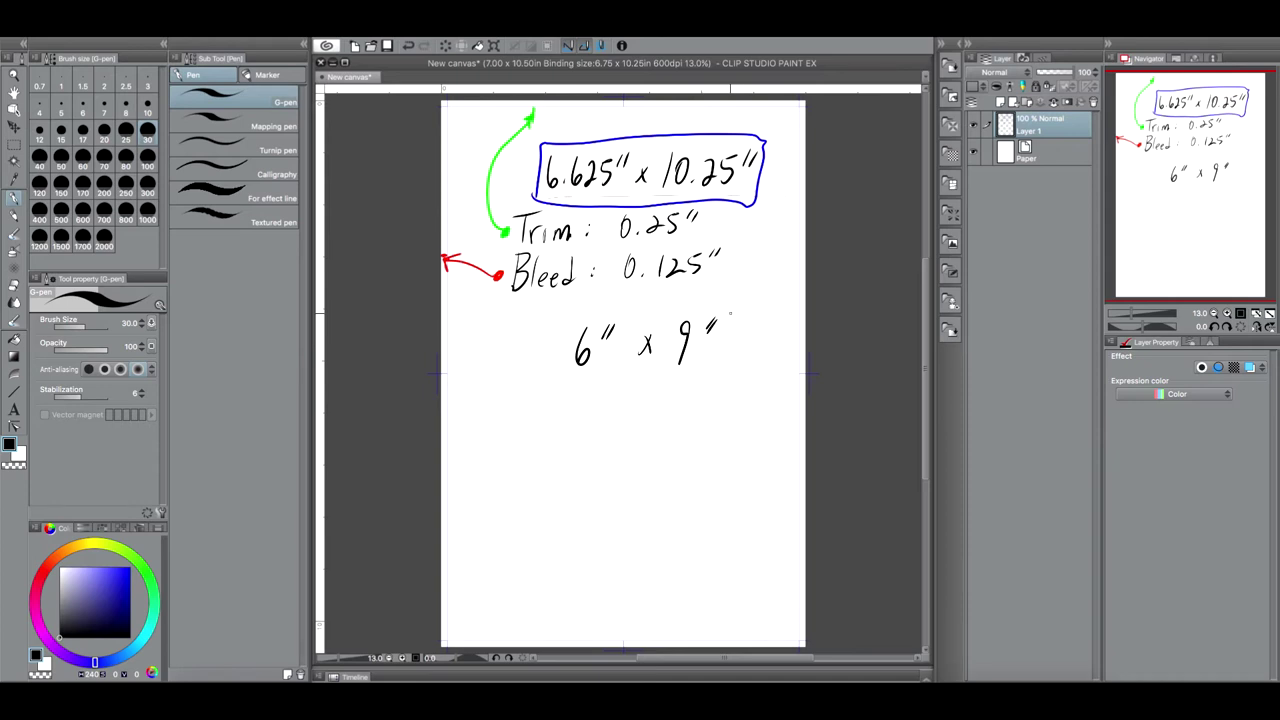
# Handwrite X″ x Y″ on the line below 6″ x 9″.
pyautogui.moveTo(587, 395)
pyautogui.mouseDown()
pyautogui.moveTo(564, 436)
pyautogui.moveTo(577, 424)
pyautogui.moveTo(580, 436)
pyautogui.mouseUp()
pyautogui.moveTo(601, 390); pyautogui.dragTo(596, 401)
pyautogui.click(630, 416)
pyautogui.moveTo(666, 396); pyautogui.dragTo(672, 411)
pyautogui.moveTo(682, 396)
pyautogui.mouseDown()
pyautogui.moveTo(665, 428)
pyautogui.moveTo(700, 401)
pyautogui.mouseUp()
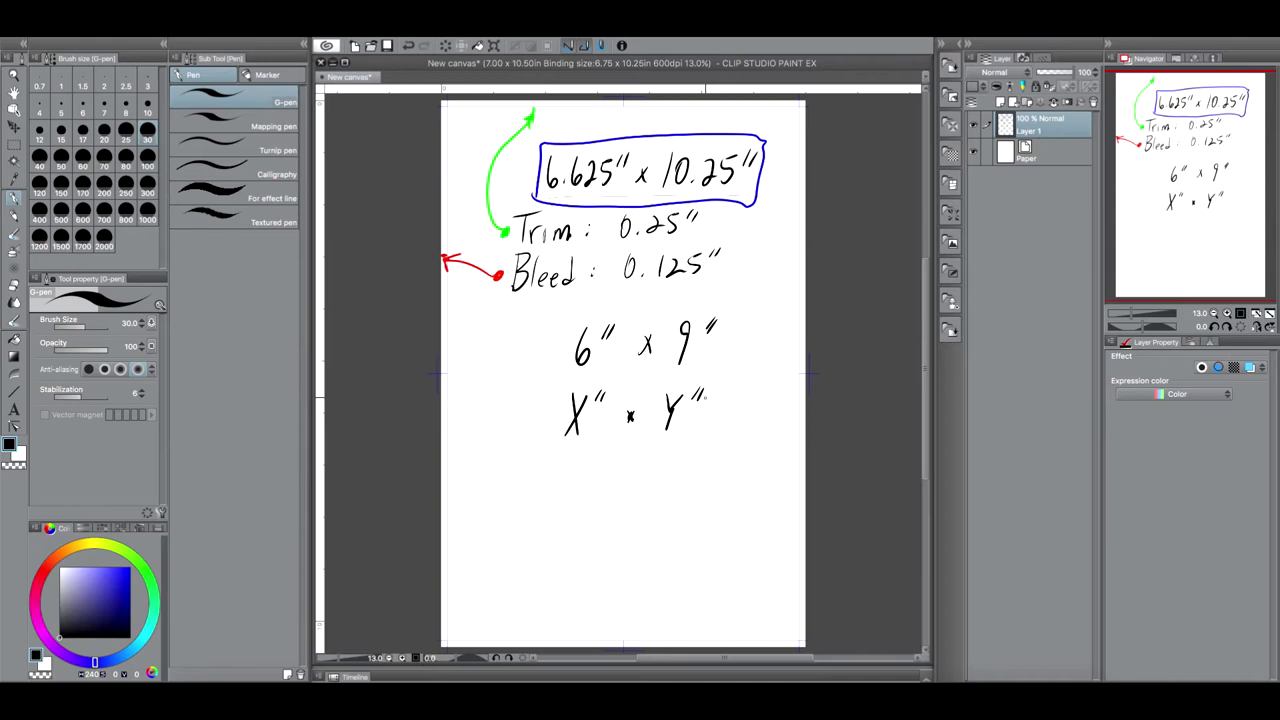
# Create a second canvas with the same preset and handwrite X″ x Y″ at its top.
pyautogui.click(355, 46)
pyautogui.click(900, 93)
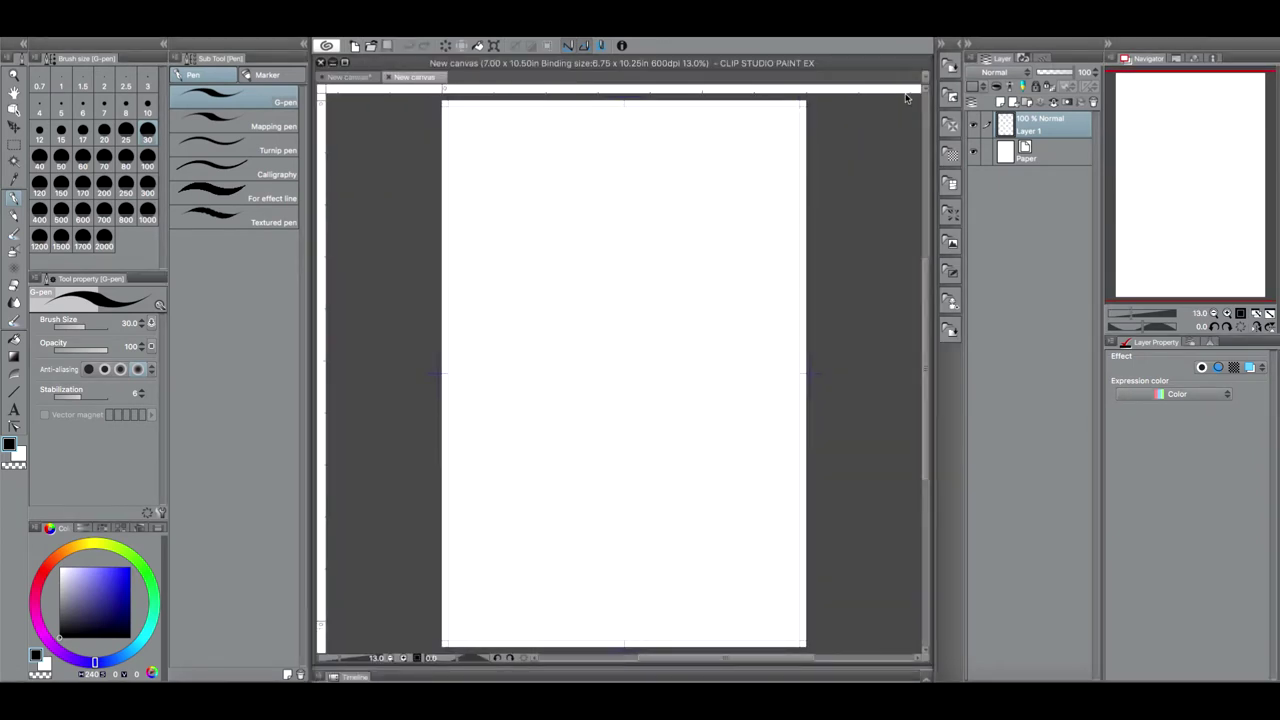
pyautogui.moveTo(555, 144); pyautogui.dragTo(568, 166)
pyautogui.moveTo(565, 143)
pyautogui.mouseDown()
pyautogui.moveTo(551, 172)
pyautogui.moveTo(573, 144)
pyautogui.mouseUp()
pyautogui.moveTo(579, 132)
pyautogui.mouseDown()
pyautogui.moveTo(636, 151)
pyautogui.moveTo(633, 163)
pyautogui.moveTo(651, 140)
pyautogui.mouseUp()
pyautogui.moveTo(660, 126); pyautogui.dragTo(658, 137)
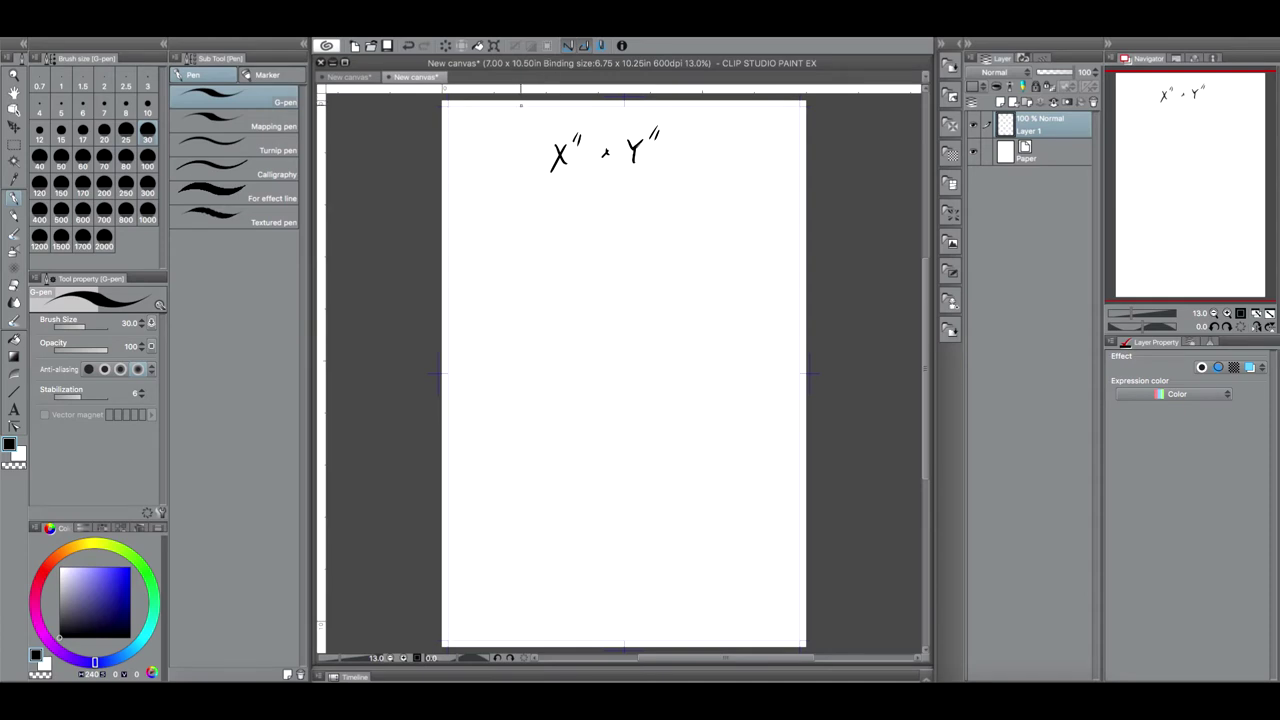
# Sketch a small x and a short width arrow across the page top.
pyautogui.moveTo(516, 104); pyautogui.dragTo(529, 104)
pyautogui.moveTo(540, 100)
pyautogui.mouseDown()
pyautogui.moveTo(541, 113)
pyautogui.moveTo(516, 104)
pyautogui.moveTo(548, 110)
pyautogui.mouseUp()
pyautogui.moveTo(508, 100)
pyautogui.mouseDown()
pyautogui.moveTo(574, 101)
pyautogui.moveTo(498, 108)
pyautogui.moveTo(547, 101)
pyautogui.moveTo(570, 116)
pyautogui.moveTo(579, 99)
pyautogui.moveTo(520, 104)
pyautogui.mouseUp()
# Zoom in and draw a double-headed width arrow along the top edge labelled x″.
pyautogui.scroll(1, 529, 100)
pyautogui.click(1135, 314)
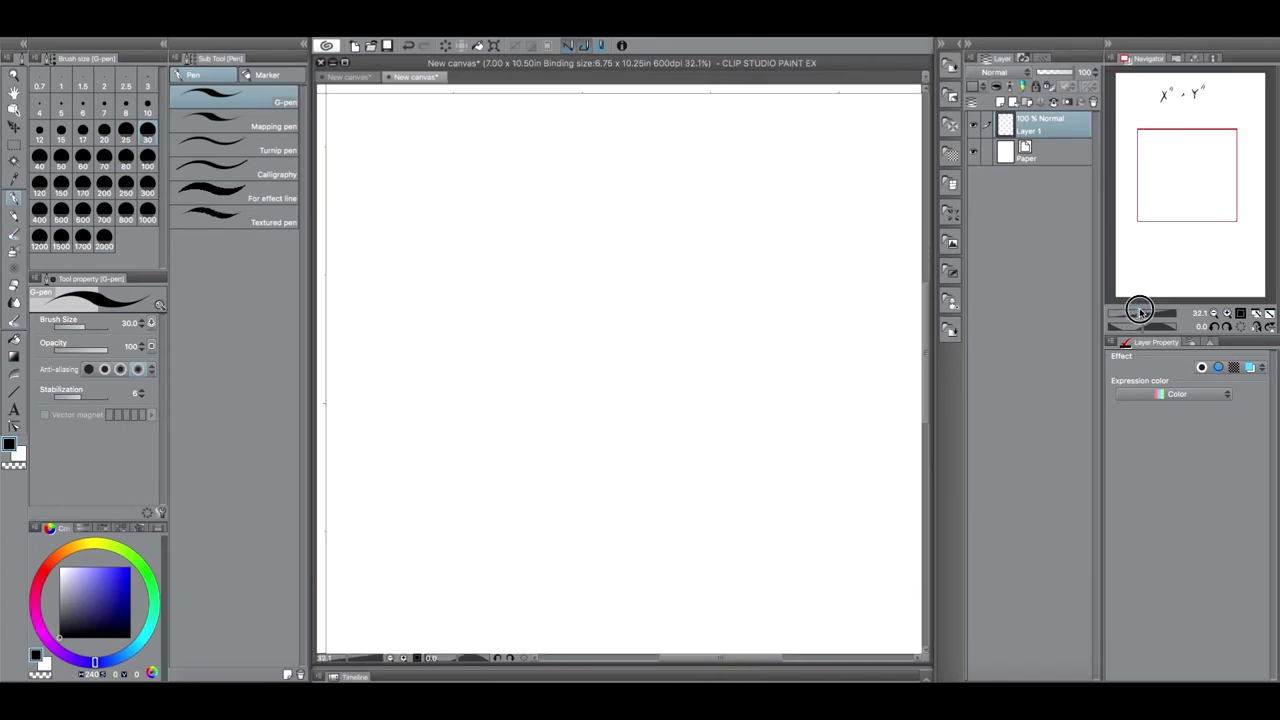
pyautogui.moveTo(1190, 189); pyautogui.dragTo(1167, 90)
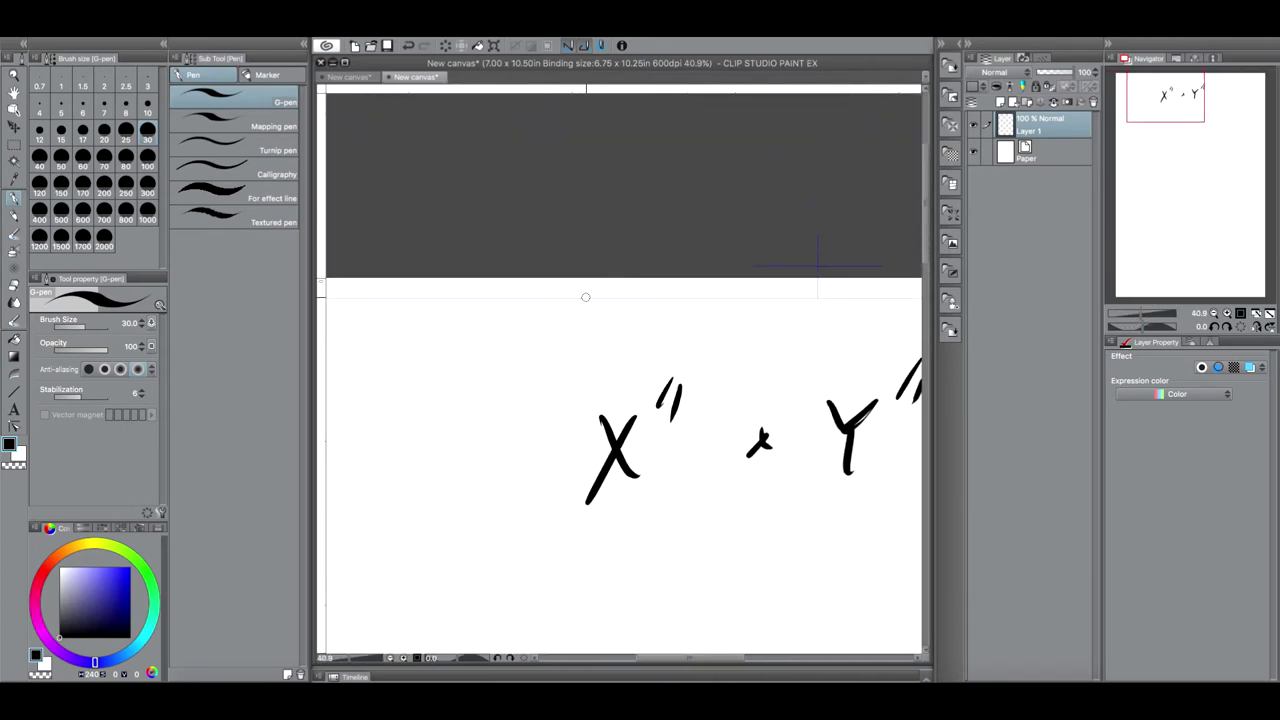
pyautogui.moveTo(573, 295); pyautogui.dragTo(760, 300)
pyautogui.moveTo(586, 289)
pyautogui.mouseDown()
pyautogui.moveTo(541, 298)
pyautogui.moveTo(578, 306)
pyautogui.mouseUp()
pyautogui.moveTo(742, 296); pyautogui.dragTo(778, 298)
pyautogui.moveTo(666, 302)
pyautogui.mouseDown()
pyautogui.moveTo(652, 321)
pyautogui.moveTo(678, 310)
pyautogui.mouseUp()
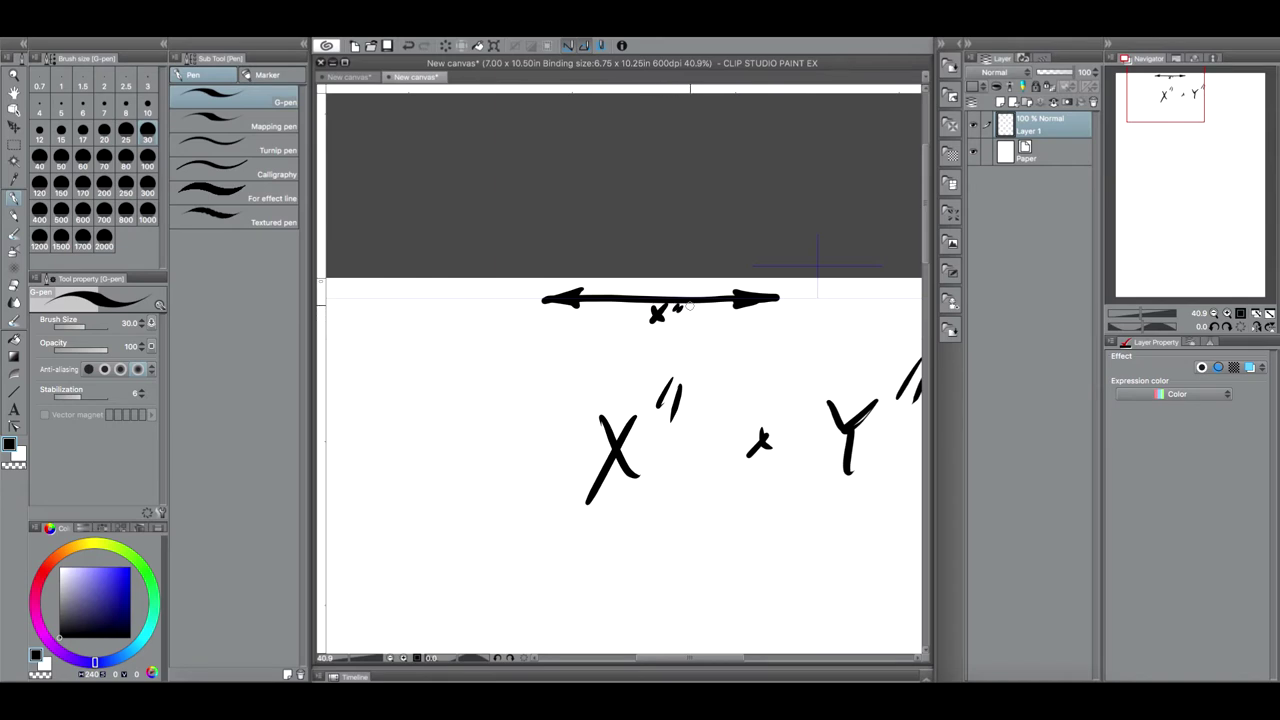
pyautogui.moveTo(1164, 110); pyautogui.dragTo(1140, 126)
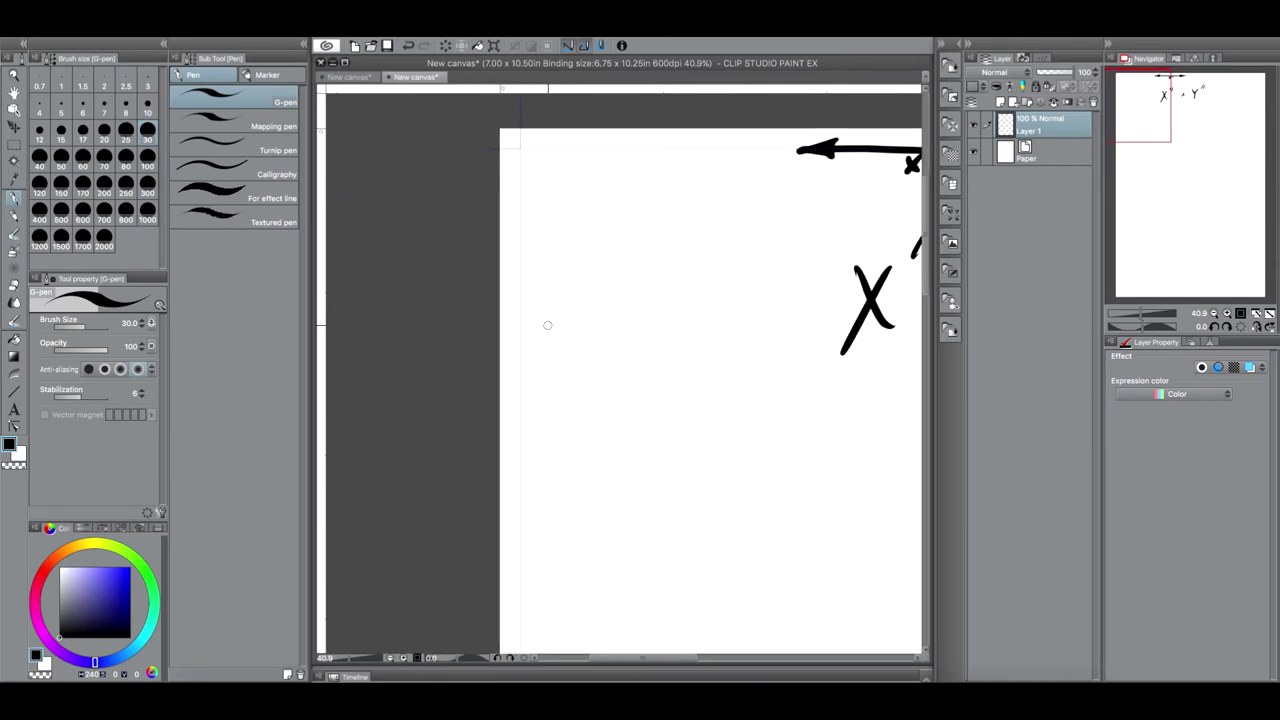
# Draw a double-headed height arrow down the left edge labelled Y″.
pyautogui.moveTo(521, 285)
pyautogui.mouseDown()
pyautogui.moveTo(513, 302)
pyautogui.moveTo(528, 305)
pyautogui.mouseUp()
pyautogui.moveTo(521, 290); pyautogui.dragTo(521, 584)
pyautogui.moveTo(532, 548); pyautogui.dragTo(522, 584)
pyautogui.moveTo(534, 414)
pyautogui.mouseDown()
pyautogui.moveTo(538, 448)
pyautogui.moveTo(562, 420)
pyautogui.mouseUp()
# Zoom out to show the left edge and undo a stray stroke under the top arrow.
pyautogui.moveTo(1142, 313); pyautogui.dragTo(1124, 313)
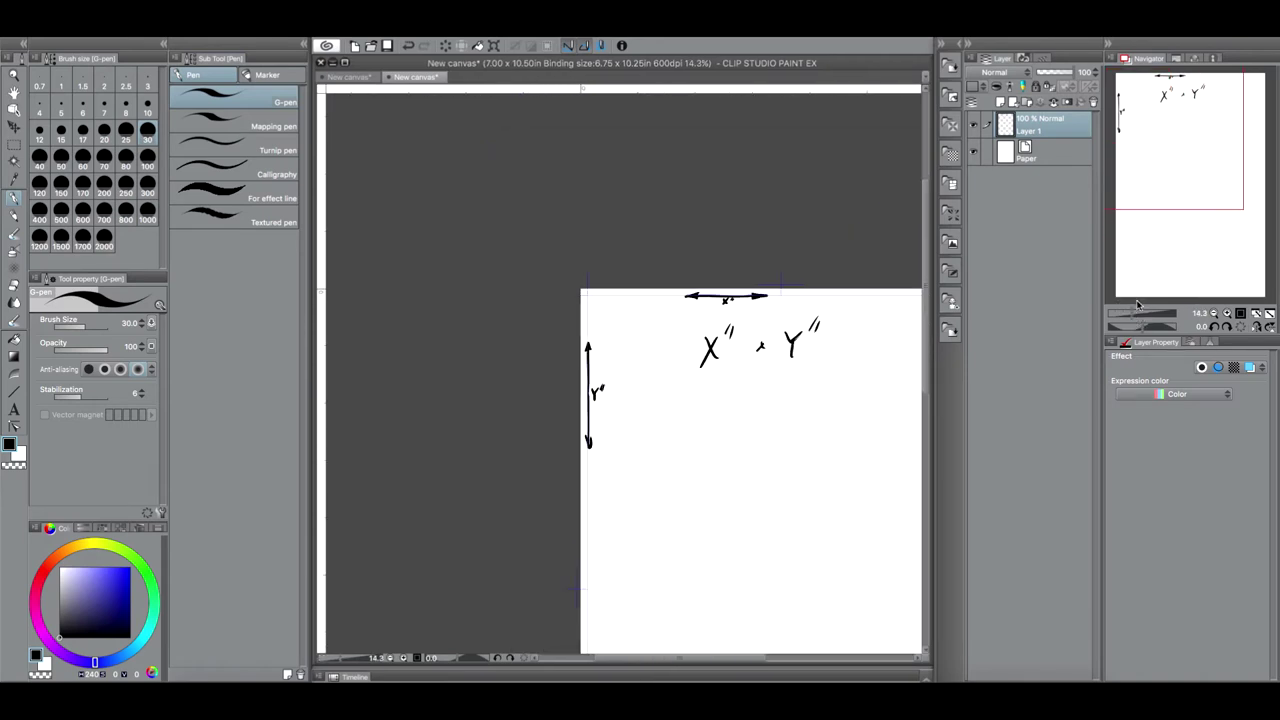
pyautogui.moveTo(1174, 171); pyautogui.dragTo(1200, 222)
pyautogui.moveTo(1148, 314)
pyautogui.mouseDown()
pyautogui.moveTo(1131, 314)
pyautogui.moveTo(1143, 314)
pyautogui.mouseUp()
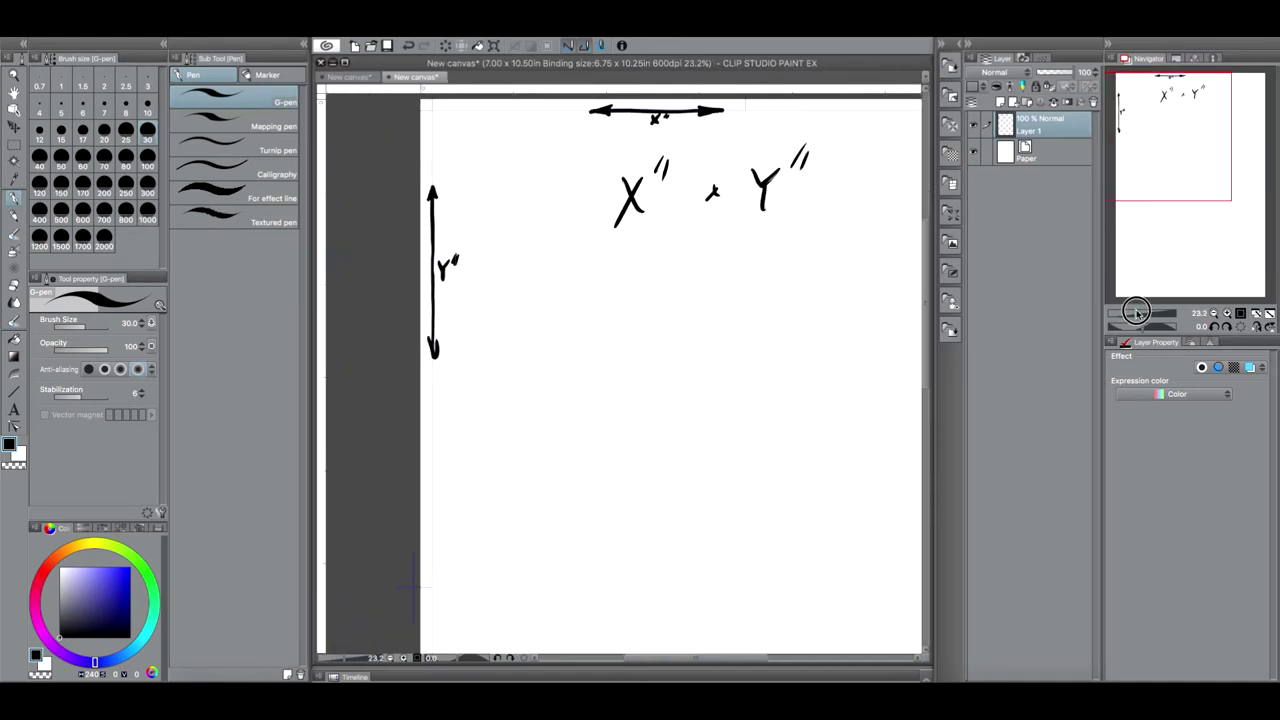
pyautogui.moveTo(1188, 157); pyautogui.dragTo(1200, 151)
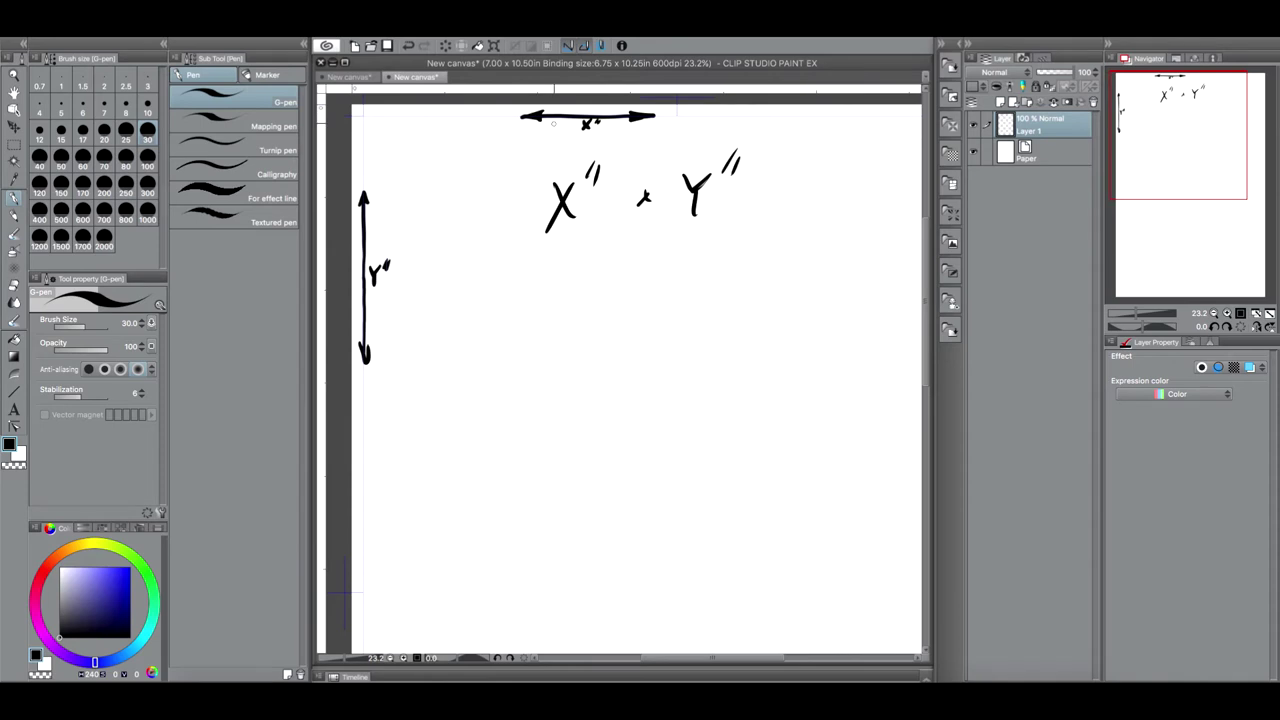
pyautogui.moveTo(553, 116); pyautogui.dragTo(553, 140)
pyautogui.click(409, 45)
# Draw small blue inward arrows from the top and left edges.
pyautogui.click(128, 568)
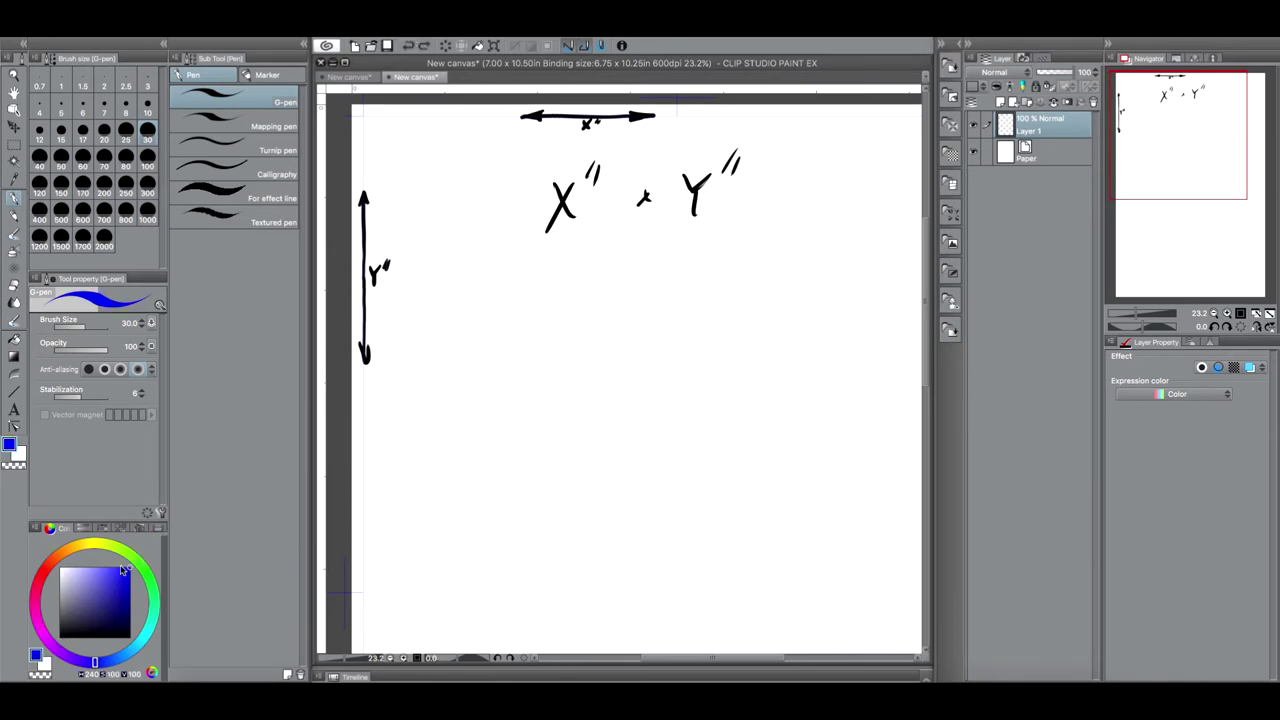
pyautogui.moveTo(553, 116); pyautogui.dragTo(556, 145)
pyautogui.moveTo(366, 310); pyautogui.dragTo(382, 316)
# Write Trim: 0.25″ in blue below X″ x Y″ and fit the whole page in view.
pyautogui.moveTo(513, 262)
pyautogui.mouseDown()
pyautogui.moveTo(510, 298)
pyautogui.moveTo(538, 262)
pyautogui.mouseUp()
pyautogui.moveTo(520, 298)
pyautogui.mouseDown()
pyautogui.moveTo(532, 276)
pyautogui.moveTo(536, 296)
pyautogui.moveTo(568, 296)
pyautogui.mouseUp()
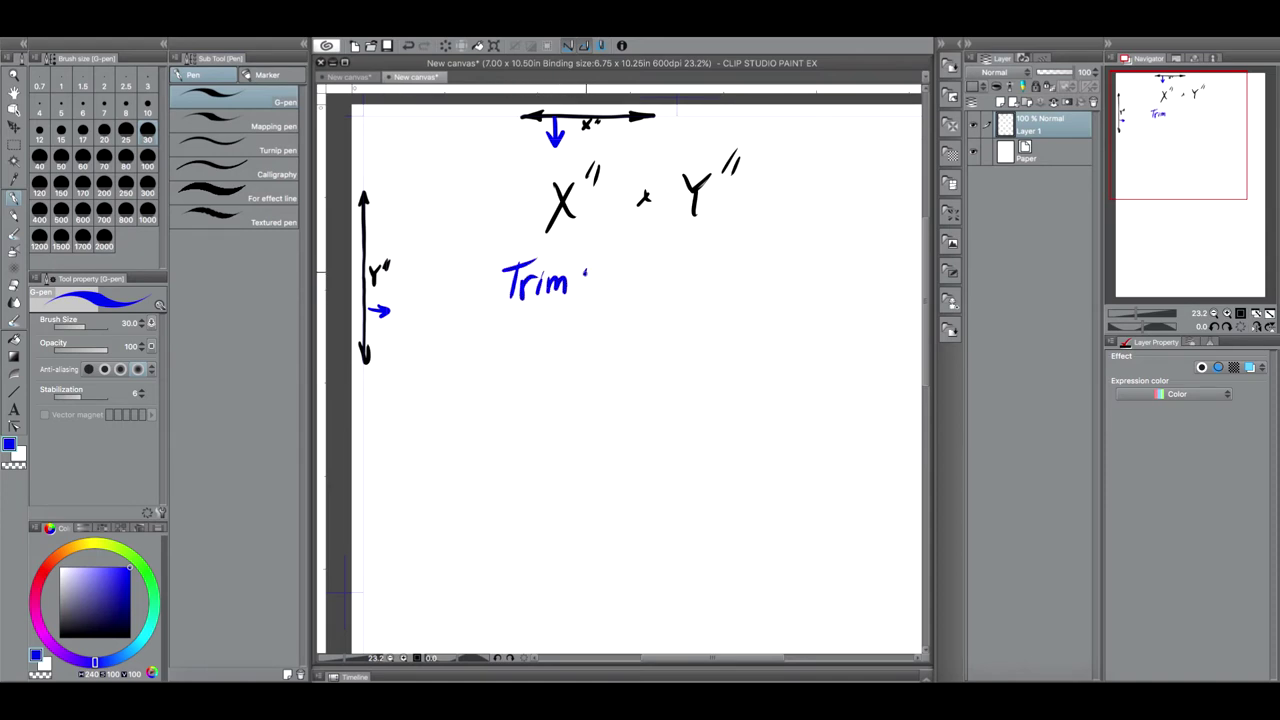
pyautogui.moveTo(634, 263)
pyautogui.mouseDown()
pyautogui.moveTo(686, 286)
pyautogui.moveTo(696, 260)
pyautogui.moveTo(692, 290)
pyautogui.mouseUp()
pyautogui.click(650, 288)
pyautogui.moveTo(737, 246); pyautogui.dragTo(738, 263)
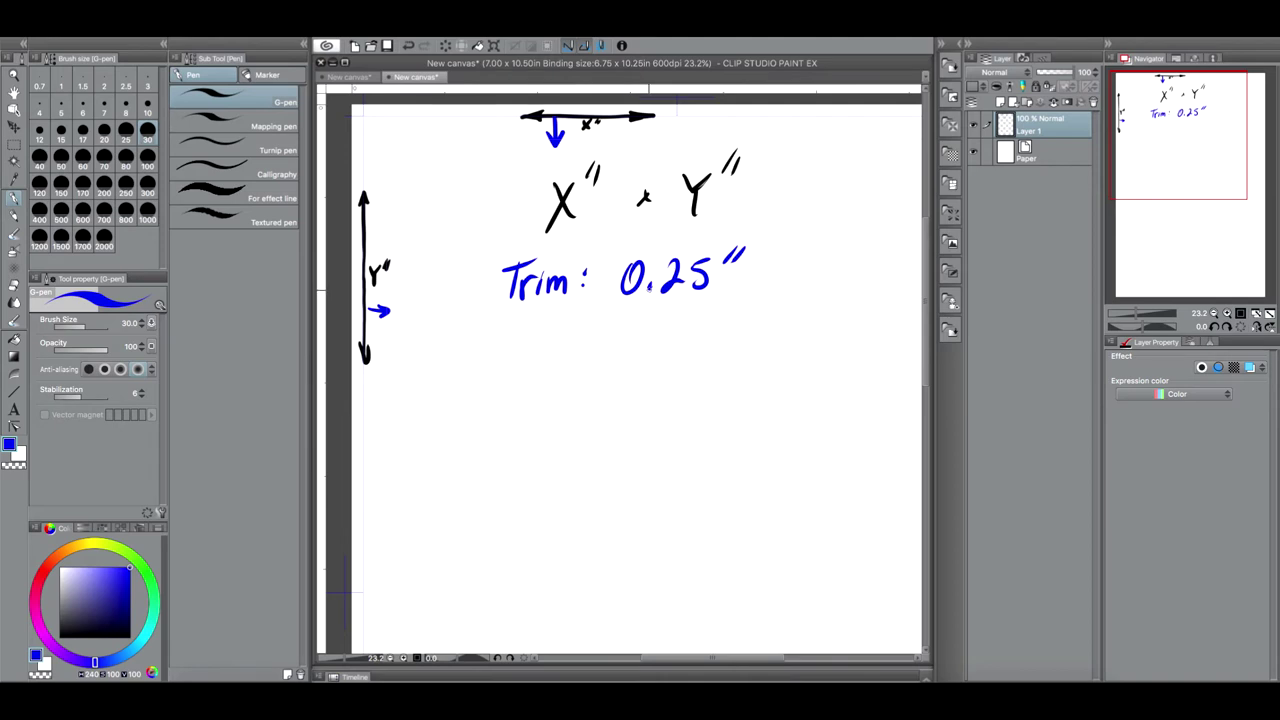
pyautogui.click(1139, 313)
pyautogui.moveTo(1143, 297); pyautogui.dragTo(1189, 257)
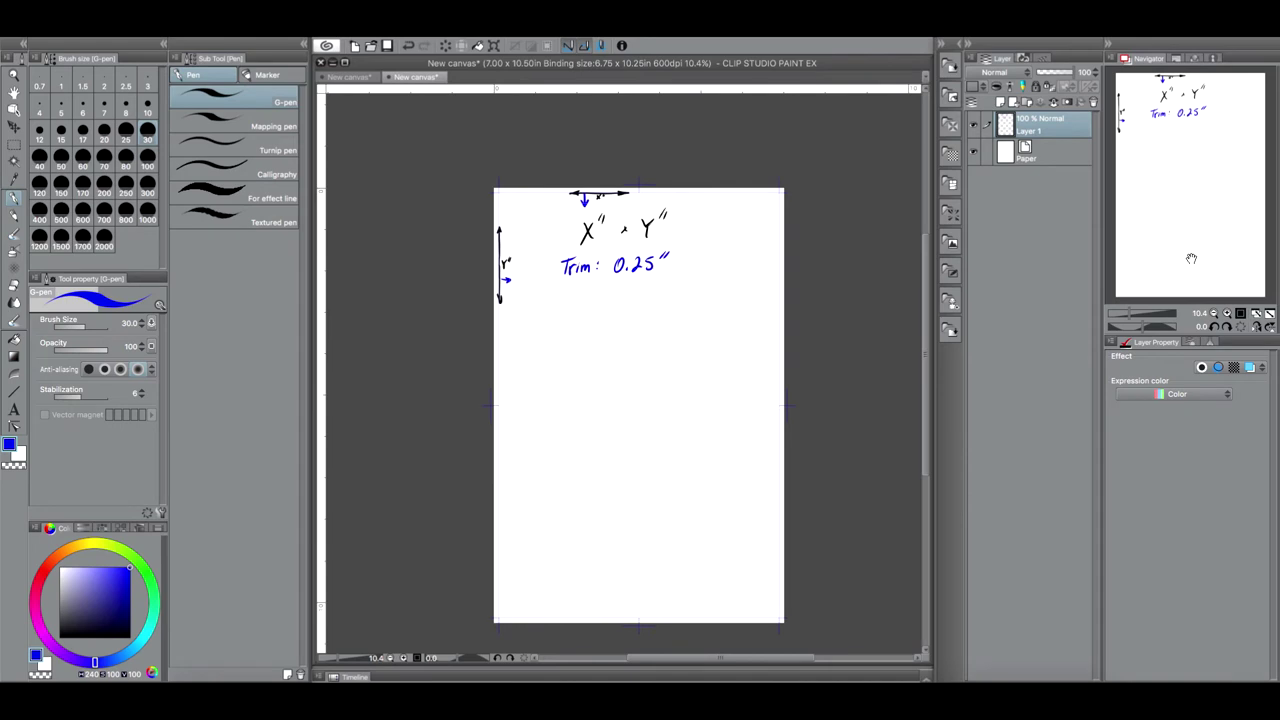
pyautogui.click(1270, 314)
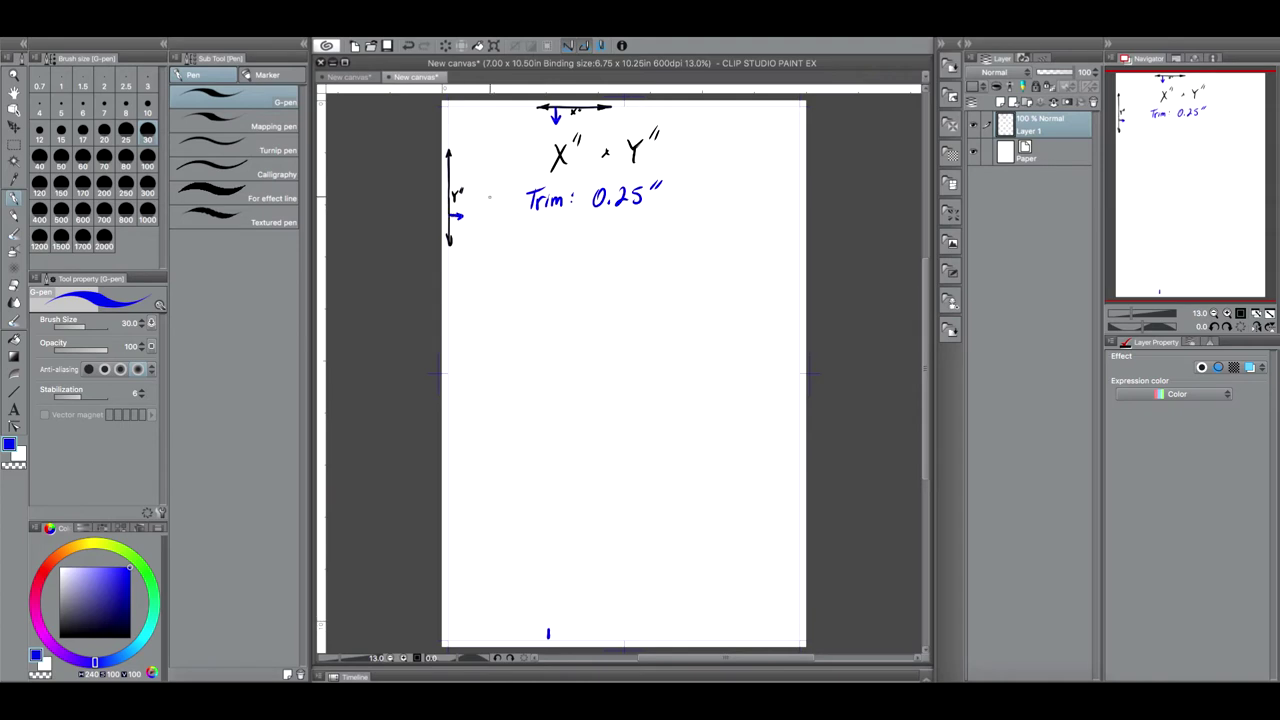
pyautogui.moveTo(788, 195); pyautogui.dragTo(799, 195)
# Extend the note to Trim: (0.25″)x2 = 0.50″.
pyautogui.moveTo(597, 176); pyautogui.dragTo(592, 208)
pyautogui.moveTo(656, 170)
pyautogui.mouseDown()
pyautogui.moveTo(657, 210)
pyautogui.moveTo(687, 199)
pyautogui.mouseUp()
pyautogui.moveTo(687, 186)
pyautogui.mouseDown()
pyautogui.moveTo(677, 199)
pyautogui.moveTo(716, 186)
pyautogui.mouseUp()
pyautogui.moveTo(707, 193); pyautogui.dragTo(734, 171)
pyautogui.moveTo(746, 185); pyautogui.dragTo(749, 184)
pyautogui.moveTo(752, 166)
pyautogui.mouseDown()
pyautogui.moveTo(762, 182)
pyautogui.moveTo(768, 167)
pyautogui.mouseUp()
pyautogui.moveTo(782, 159); pyautogui.dragTo(786, 161)
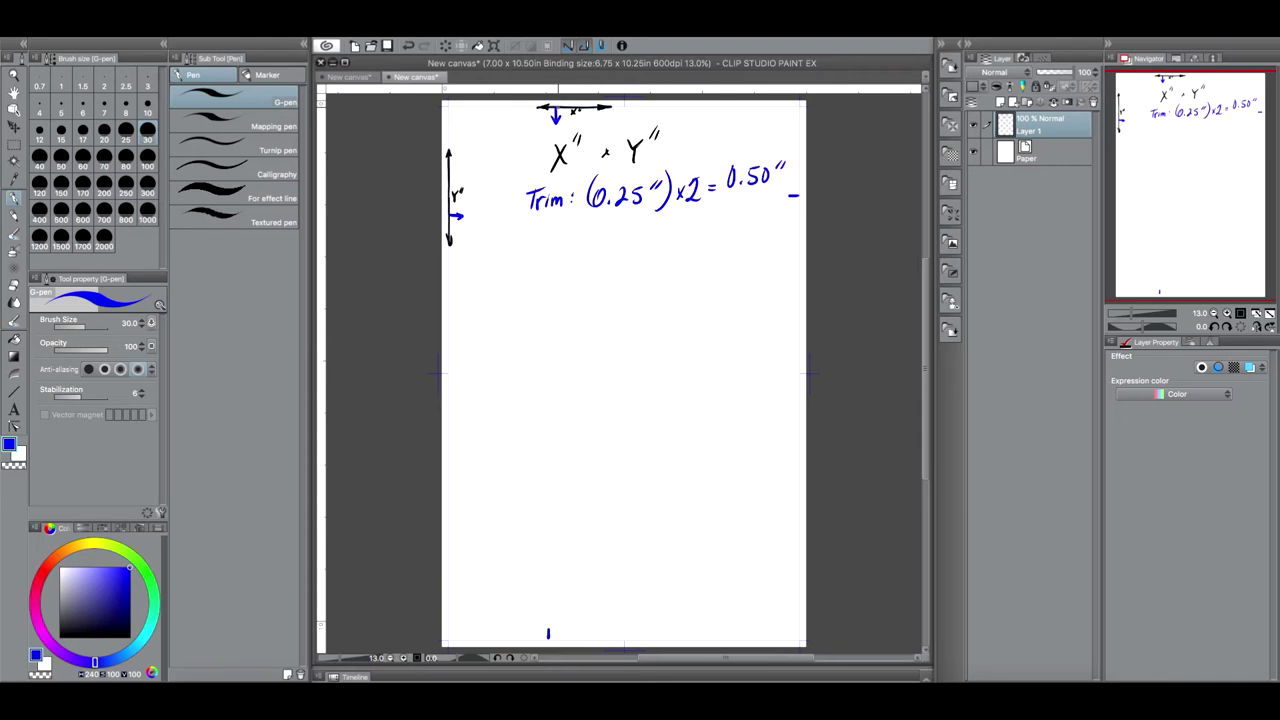
# Begin the line X″ − below the Trim note.
pyautogui.moveTo(552, 250); pyautogui.dragTo(540, 280)
pyautogui.moveTo(541, 252)
pyautogui.mouseDown()
pyautogui.moveTo(548, 281)
pyautogui.moveTo(561, 253)
pyautogui.mouseUp()
pyautogui.moveTo(569, 267)
pyautogui.mouseDown()
pyautogui.moveTo(604, 278)
pyautogui.moveTo(625, 253)
pyautogui.moveTo(656, 249)
pyautogui.moveTo(638, 271)
pyautogui.moveTo(688, 264)
pyautogui.mouseUp()
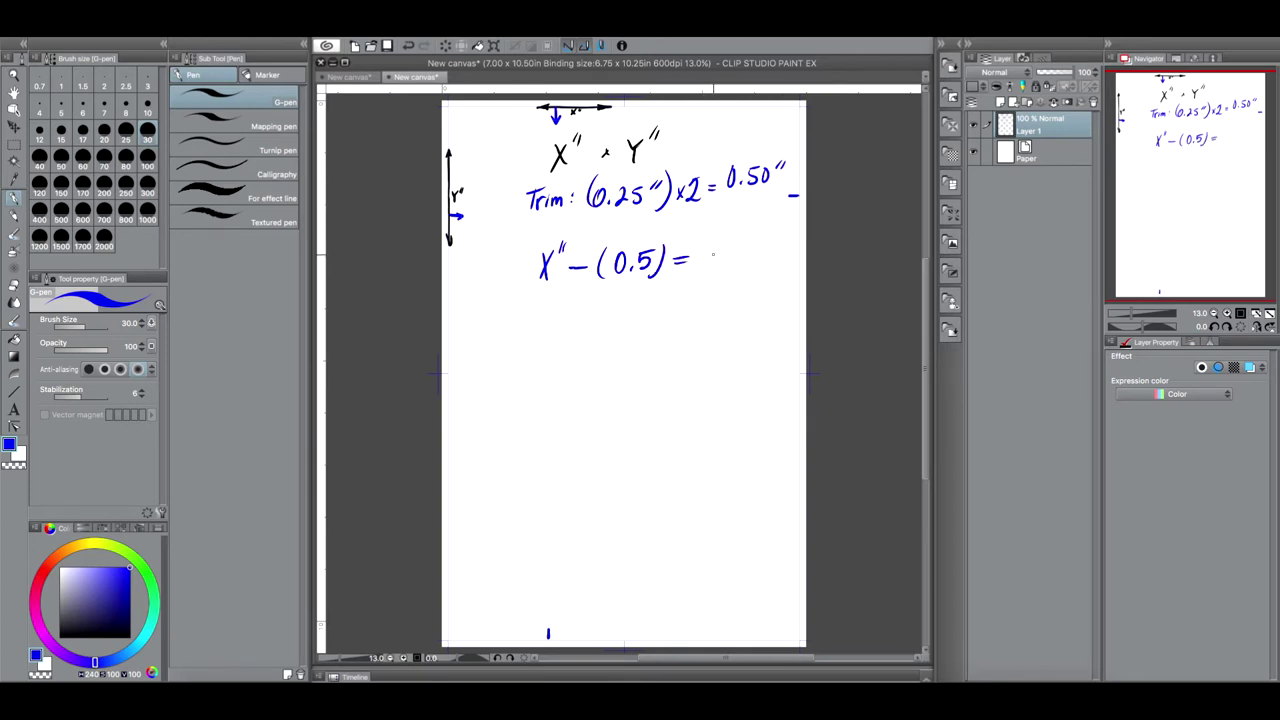
# Write SAFE ZONE after the equals sign on the X″ − (0.5) = line.
pyautogui.moveTo(716, 250); pyautogui.dragTo(704, 268)
pyautogui.moveTo(728, 252)
pyautogui.mouseDown()
pyautogui.moveTo(722, 266)
pyautogui.moveTo(739, 268)
pyautogui.mouseUp()
pyautogui.moveTo(723, 261); pyautogui.dragTo(742, 268)
pyautogui.moveTo(744, 258); pyautogui.dragTo(760, 267)
pyautogui.moveTo(750, 246); pyautogui.dragTo(765, 244)
pyautogui.moveTo(704, 277)
pyautogui.mouseDown()
pyautogui.moveTo(705, 296)
pyautogui.moveTo(722, 295)
pyautogui.mouseUp()
pyautogui.moveTo(730, 278); pyautogui.dragTo(765, 291)
pyautogui.moveTo(756, 284); pyautogui.dragTo(763, 284)
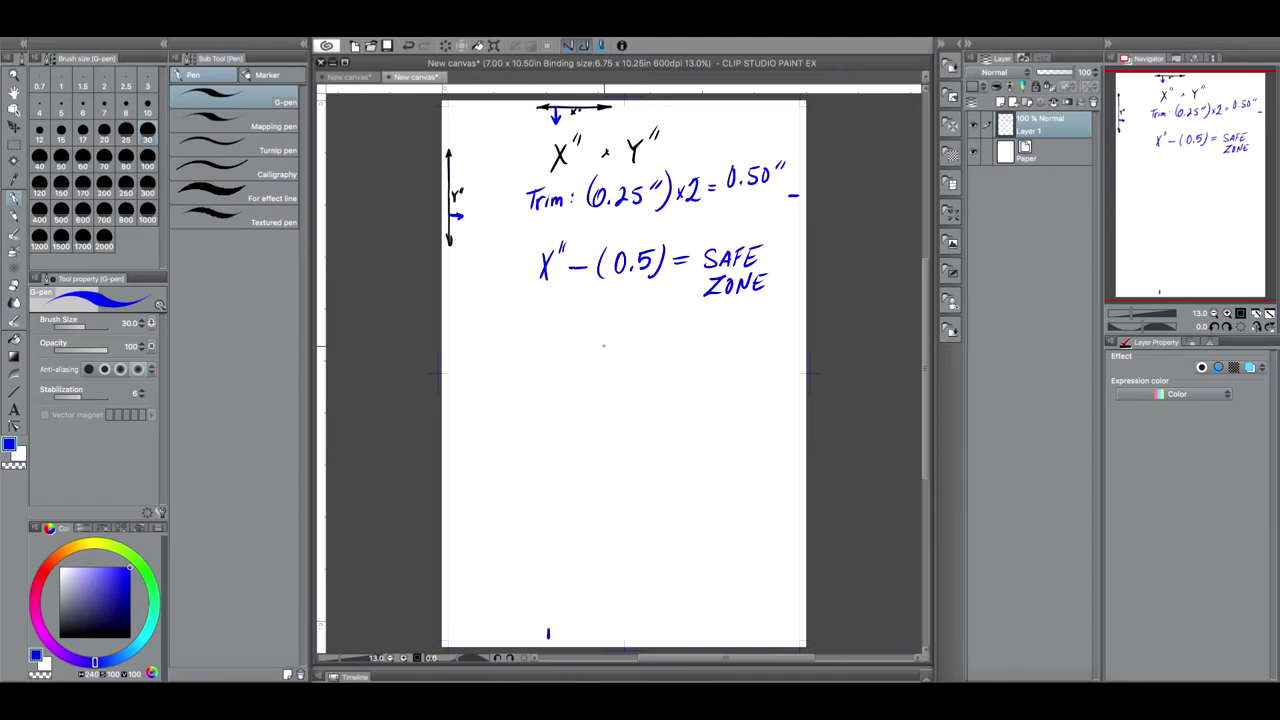
# Handwrite Y″ − (0.5) = below the X″ line.
pyautogui.moveTo(538, 305); pyautogui.dragTo(540, 335)
pyautogui.moveTo(556, 299); pyautogui.dragTo(599, 337)
pyautogui.moveTo(613, 315); pyautogui.dragTo(626, 335)
pyautogui.click(622, 334)
pyautogui.moveTo(628, 316)
pyautogui.mouseDown()
pyautogui.moveTo(644, 333)
pyautogui.moveTo(673, 315)
pyautogui.mouseUp()
pyautogui.moveTo(663, 320); pyautogui.dragTo(669, 321)
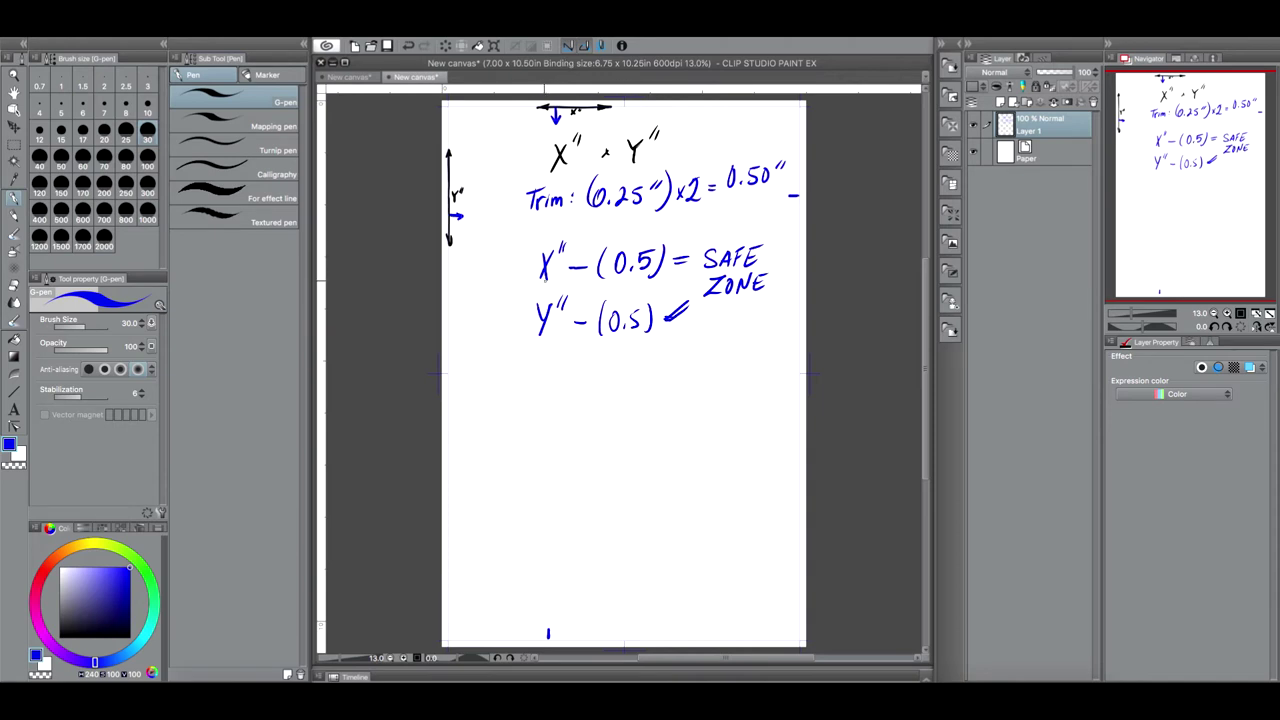
# Number the two lines 1) and 2) and label the top and side arrows (1) and (2).
pyautogui.moveTo(521, 258); pyautogui.dragTo(526, 322)
pyautogui.moveTo(491, 121)
pyautogui.mouseDown()
pyautogui.moveTo(544, 116)
pyautogui.moveTo(507, 131)
pyautogui.mouseUp()
pyautogui.moveTo(518, 120); pyautogui.dragTo(519, 131)
pyautogui.moveTo(470, 210); pyautogui.dragTo(469, 222)
pyautogui.moveTo(472, 212)
pyautogui.mouseDown()
pyautogui.moveTo(482, 224)
pyautogui.moveTo(462, 246)
pyautogui.mouseUp()
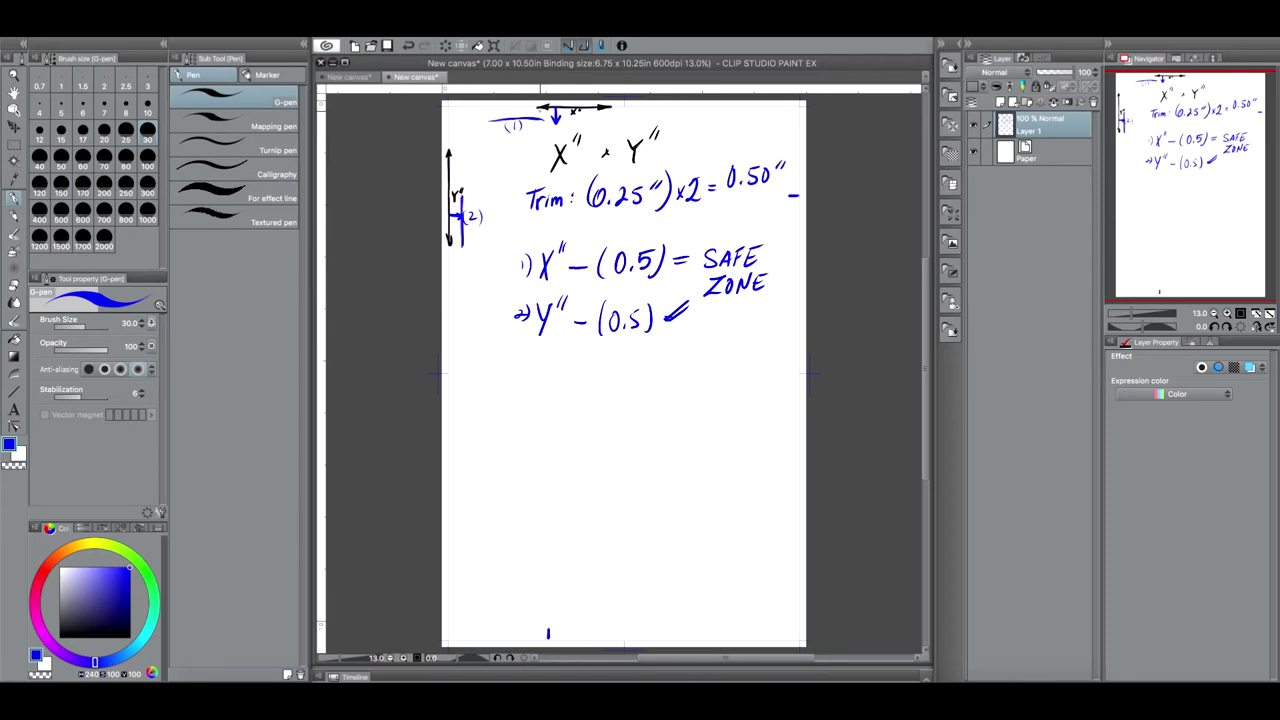
# Switch to red, mark the top and left edges, and write 0.125 at the page's top-left.
pyautogui.click(45, 568)
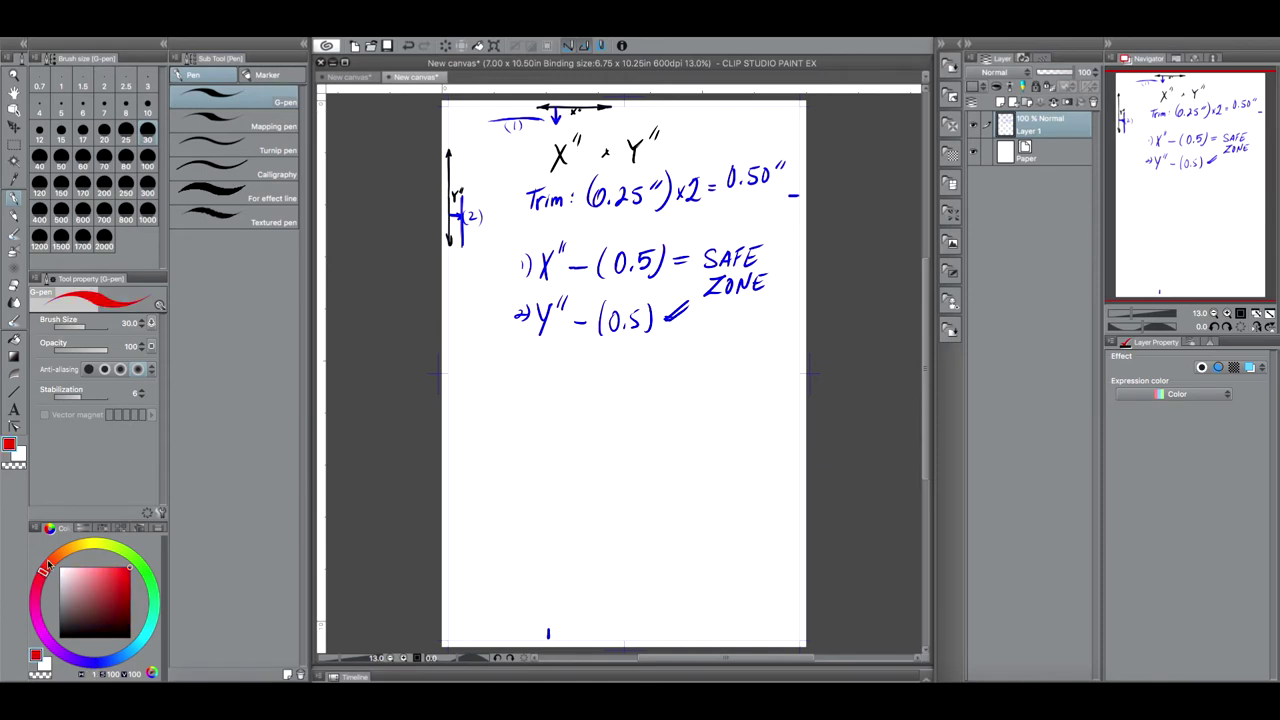
pyautogui.moveTo(505, 99); pyautogui.dragTo(520, 99)
pyautogui.moveTo(441, 187); pyautogui.dragTo(443, 179)
pyautogui.moveTo(475, 105); pyautogui.dragTo(474, 108)
pyautogui.moveTo(483, 104); pyautogui.dragTo(493, 114)
# Write the red line 3) X″ + (0.25) = below line 2).
pyautogui.moveTo(517, 373)
pyautogui.mouseDown()
pyautogui.moveTo(518, 388)
pyautogui.moveTo(553, 392)
pyautogui.mouseUp()
pyautogui.moveTo(553, 372)
pyautogui.mouseDown()
pyautogui.moveTo(546, 393)
pyautogui.moveTo(561, 376)
pyautogui.mouseUp()
pyautogui.moveTo(568, 364); pyautogui.dragTo(566, 375)
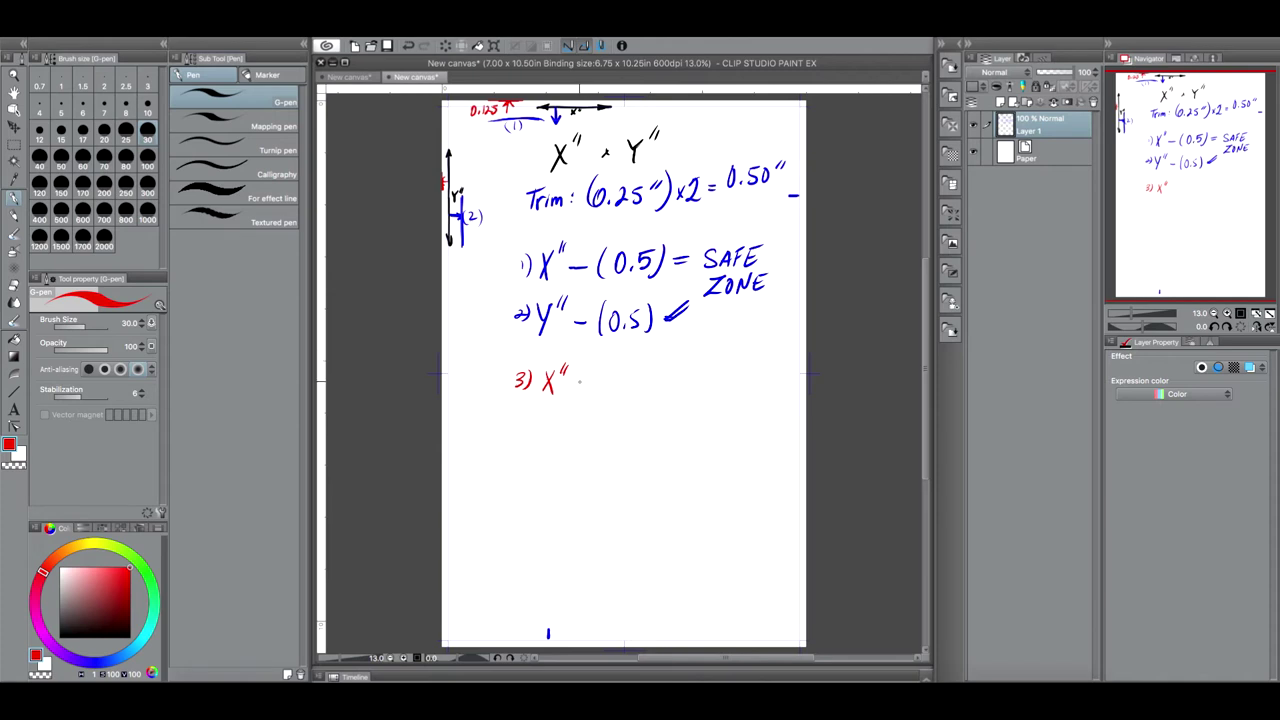
pyautogui.moveTo(611, 364); pyautogui.dragTo(609, 394)
pyautogui.moveTo(626, 378); pyautogui.dragTo(666, 392)
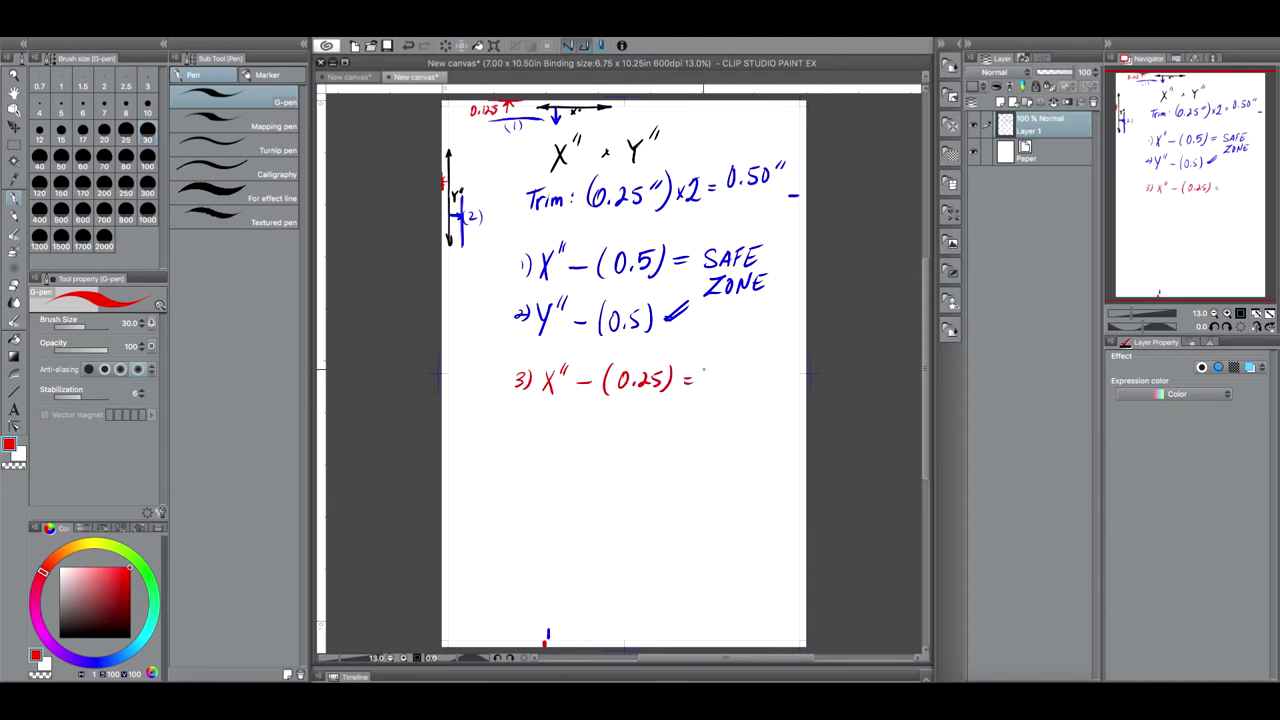
# Write the red line 4) Y″ + (0.25) = bleed below line 3).
pyautogui.moveTo(537, 407); pyautogui.dragTo(543, 441)
pyautogui.moveTo(559, 401)
pyautogui.mouseDown()
pyautogui.moveTo(565, 415)
pyautogui.moveTo(525, 427)
pyautogui.mouseUp()
pyautogui.moveTo(520, 420)
pyautogui.mouseDown()
pyautogui.moveTo(528, 440)
pyautogui.moveTo(591, 424)
pyautogui.moveTo(605, 439)
pyautogui.mouseUp()
pyautogui.moveTo(621, 418); pyautogui.dragTo(620, 419)
pyautogui.click(629, 428)
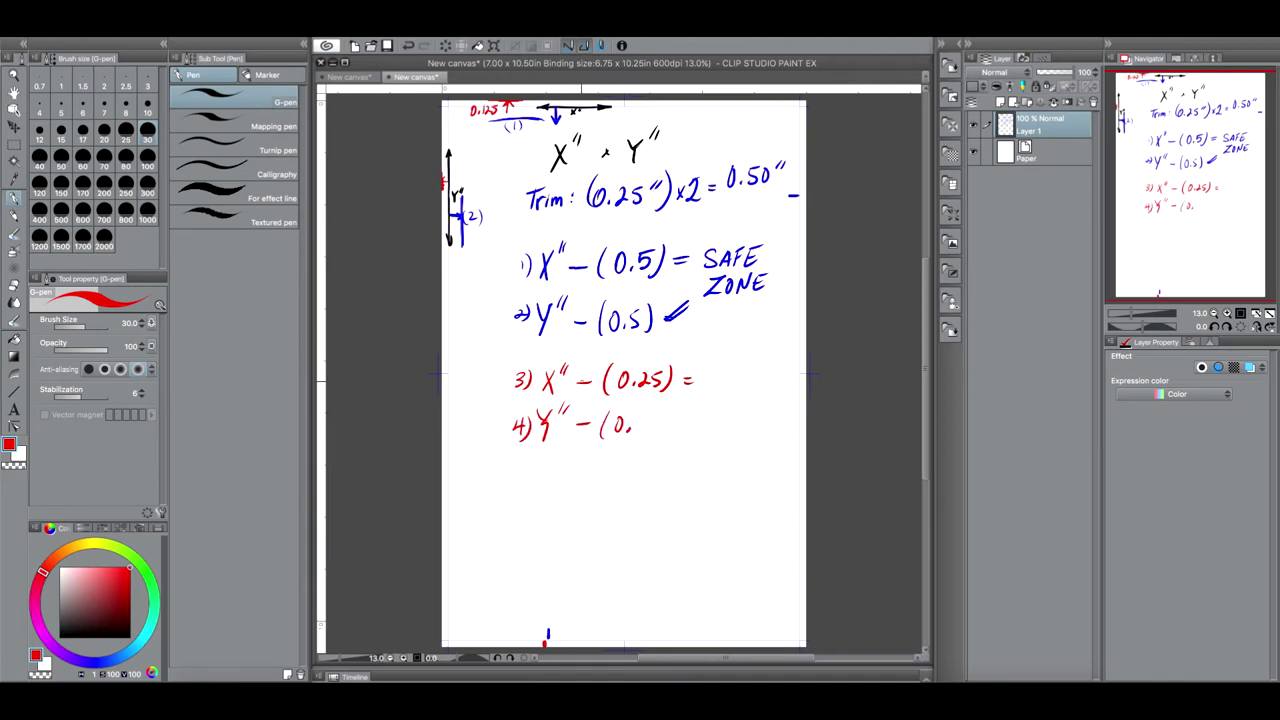
pyautogui.moveTo(584, 414); pyautogui.dragTo(583, 434)
pyautogui.moveTo(636, 419); pyautogui.dragTo(666, 438)
pyautogui.moveTo(682, 425); pyautogui.dragTo(688, 425)
pyautogui.moveTo(707, 378)
pyautogui.mouseDown()
pyautogui.moveTo(730, 407)
pyautogui.moveTo(758, 421)
pyautogui.mouseUp()
pyautogui.moveTo(771, 377); pyautogui.dragTo(770, 422)
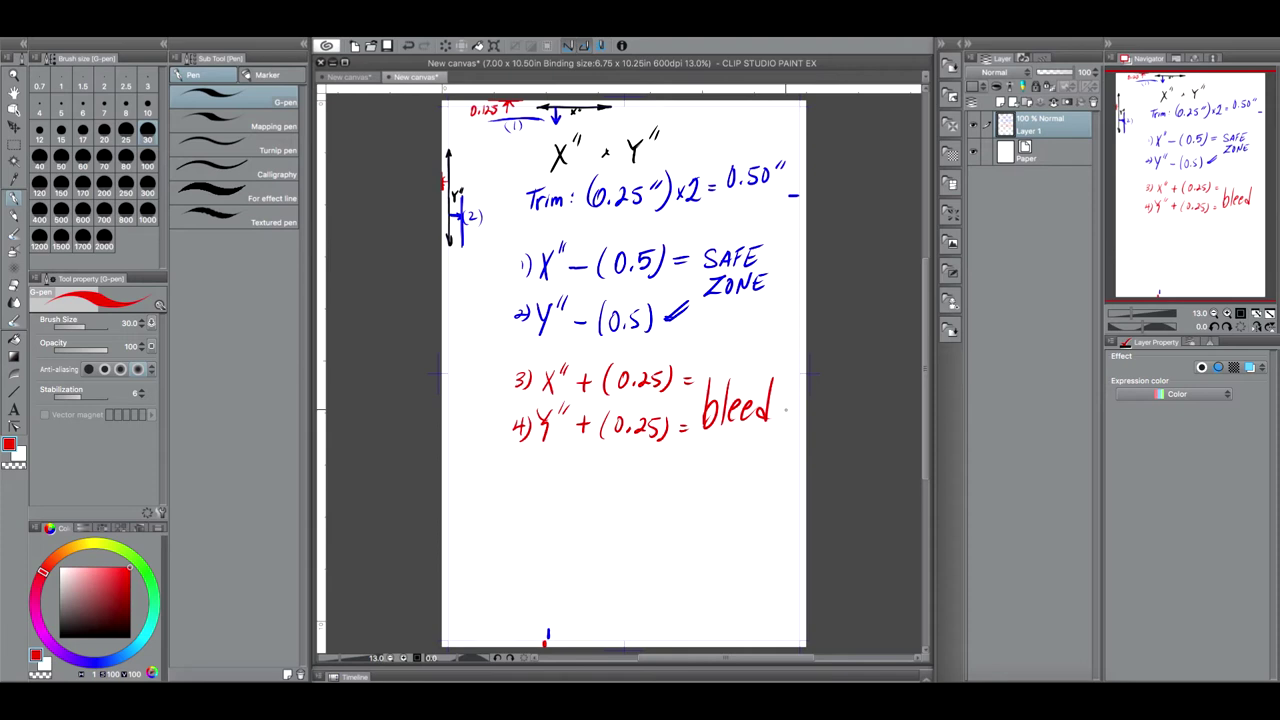
# In black, write X = 6, Y = 9 and 6″×9″ below line 4).
pyautogui.click(62, 636)
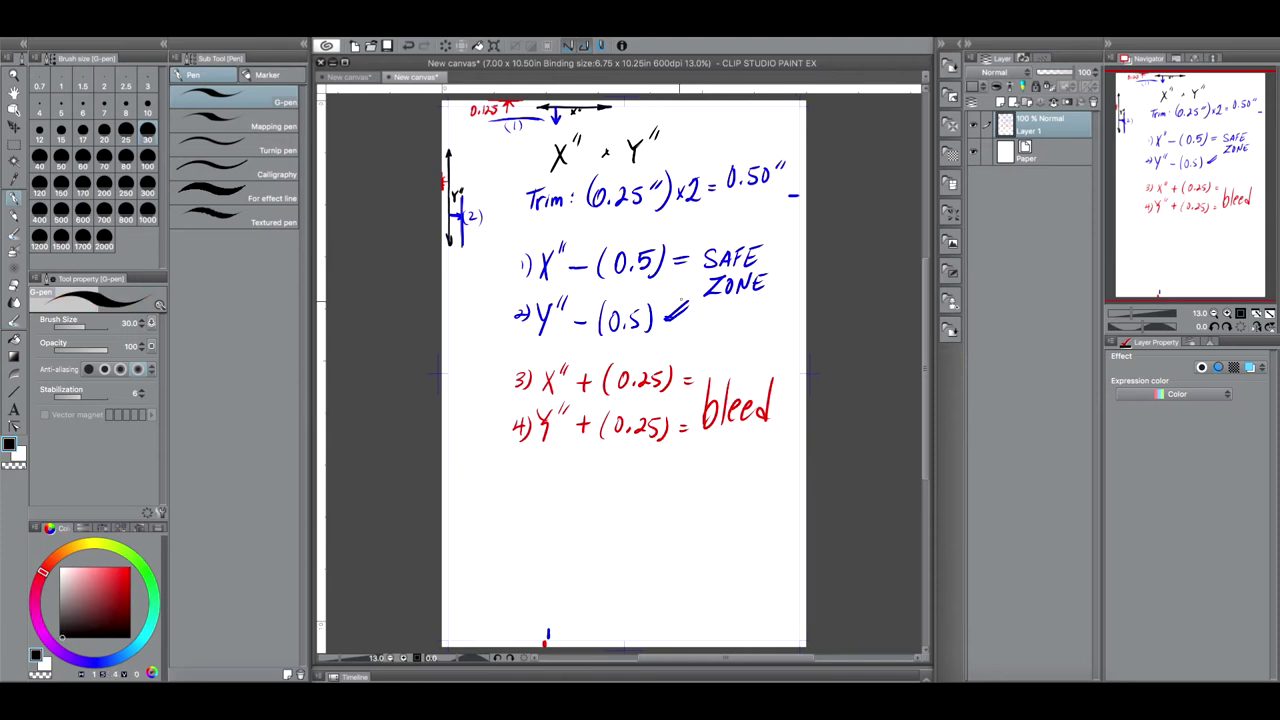
pyautogui.moveTo(484, 465); pyautogui.dragTo(492, 487)
pyautogui.moveTo(494, 466)
pyautogui.mouseDown()
pyautogui.moveTo(483, 487)
pyautogui.moveTo(516, 467)
pyautogui.mouseUp()
pyautogui.moveTo(507, 475)
pyautogui.mouseDown()
pyautogui.moveTo(603, 458)
pyautogui.moveTo(591, 484)
pyautogui.mouseUp()
pyautogui.moveTo(607, 469); pyautogui.dragTo(639, 486)
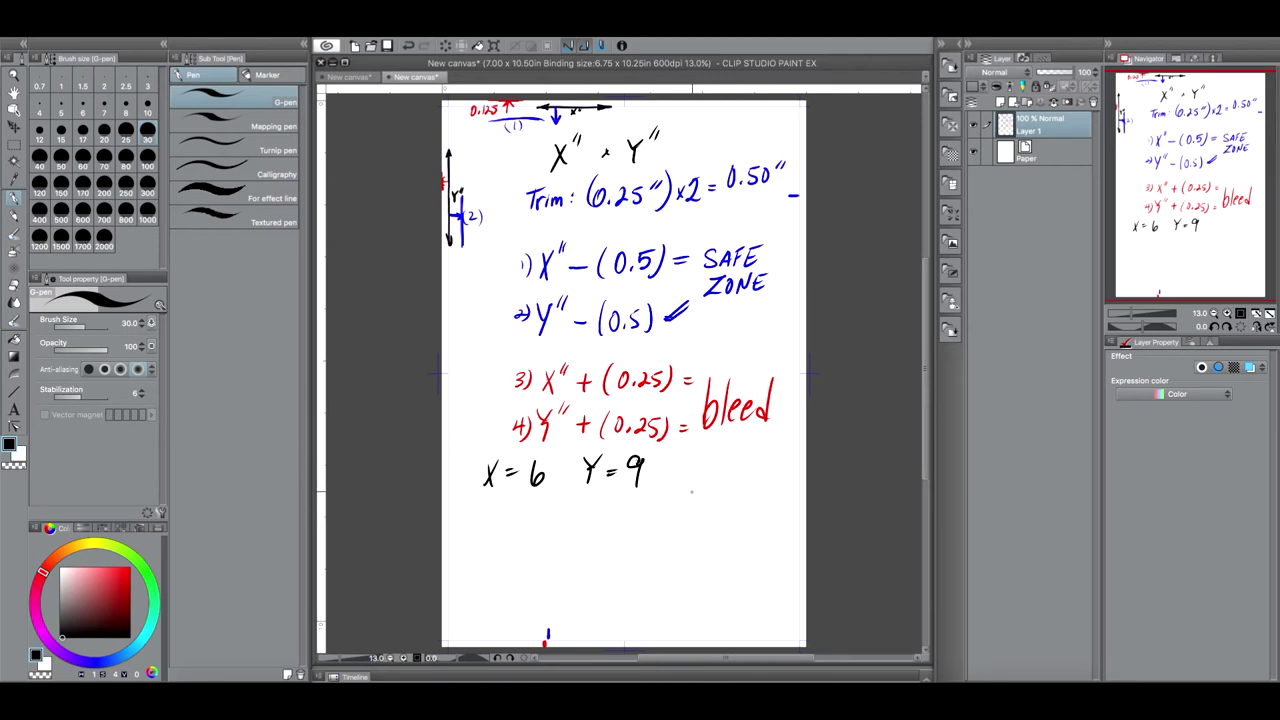
pyautogui.moveTo(711, 452); pyautogui.dragTo(705, 466)
pyautogui.moveTo(719, 460); pyautogui.dragTo(719, 472)
pyautogui.moveTo(745, 451)
pyautogui.mouseDown()
pyautogui.moveTo(741, 478)
pyautogui.moveTo(713, 454)
pyautogui.mouseUp()
pyautogui.moveTo(719, 447); pyautogui.dragTo(752, 456)
pyautogui.moveTo(758, 446); pyautogui.dragTo(757, 456)
# Compare with the 6.625″ × 10.25″ canvas, then underline 6″x9″ on the notes canvas.
pyautogui.click(349, 77)
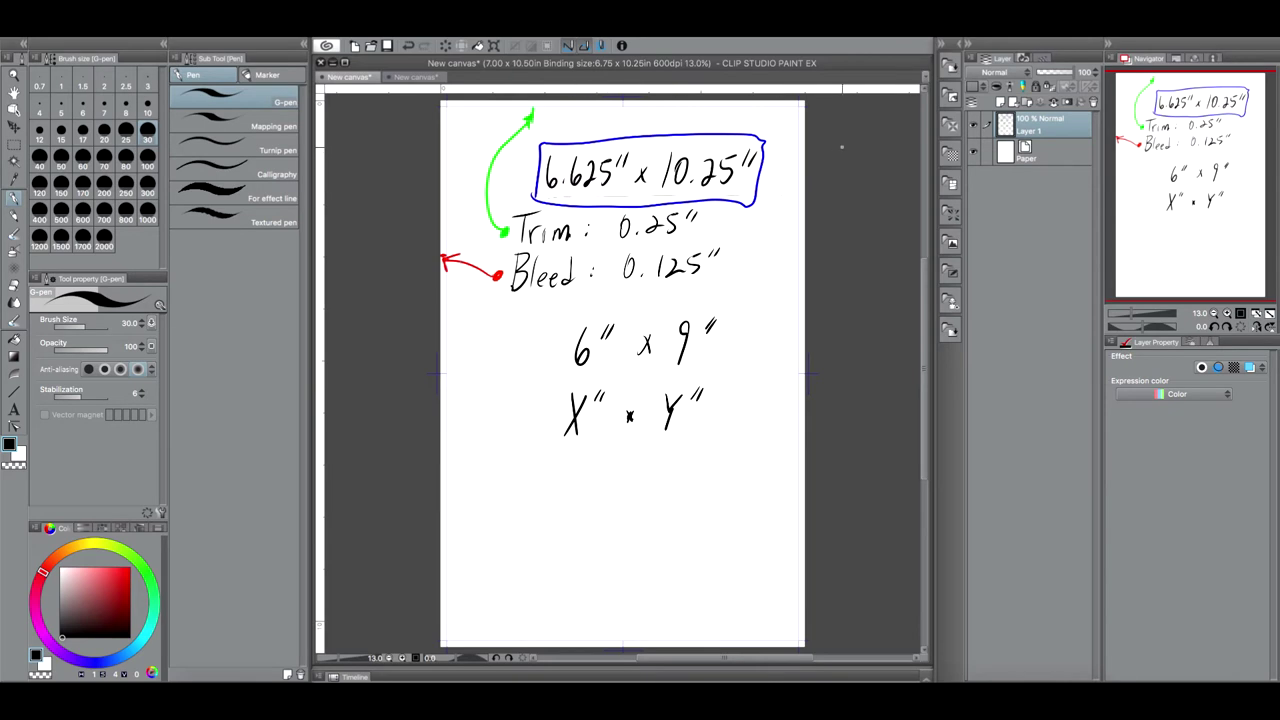
pyautogui.click(414, 78)
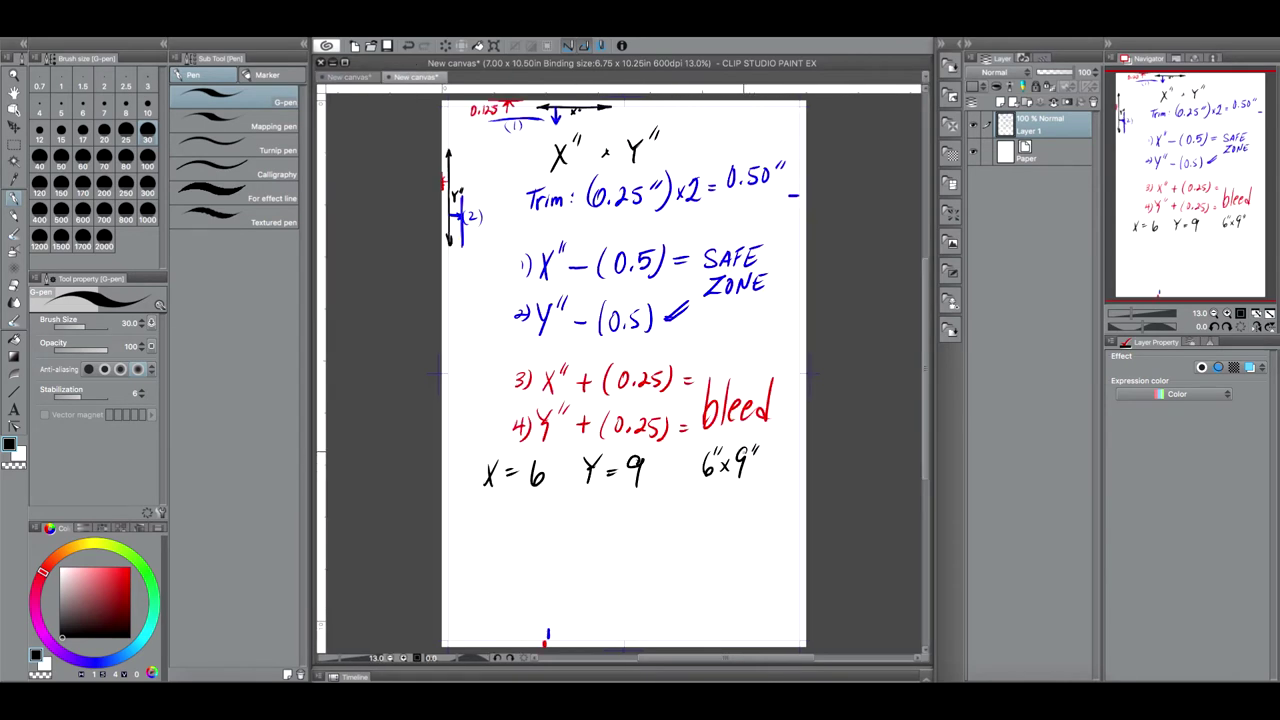
pyautogui.click(348, 77)
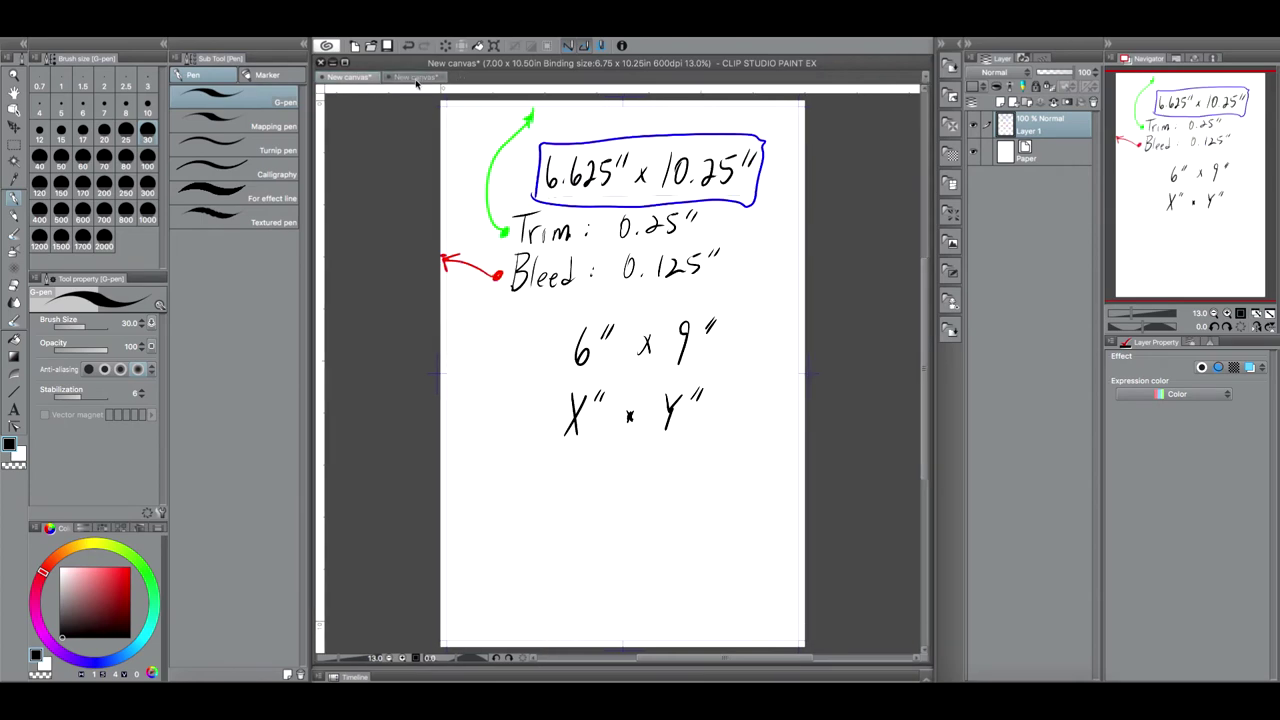
pyautogui.click(416, 80)
pyautogui.moveTo(696, 481); pyautogui.dragTo(746, 477)
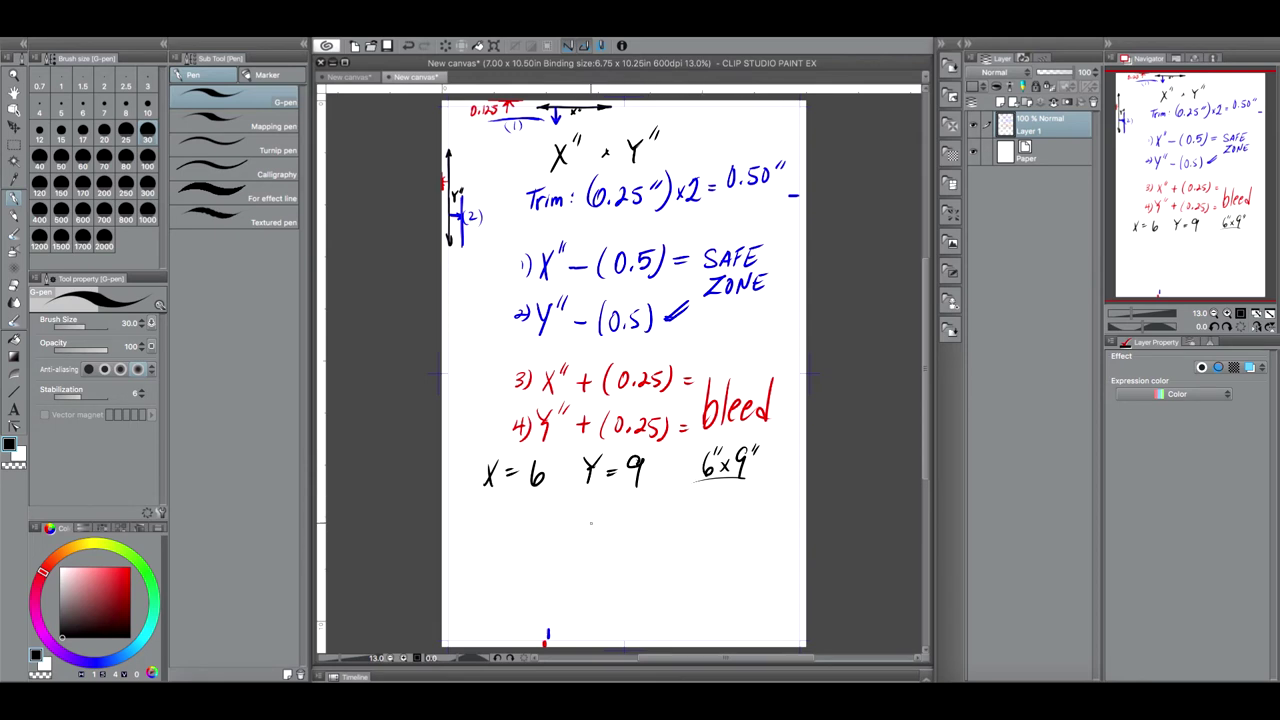
# Draw a 6 dimension arrow at the bottom edge and a 9 arrow at the right edge.
pyautogui.moveTo(587, 641); pyautogui.dragTo(618, 640)
pyautogui.moveTo(800, 586); pyautogui.dragTo(800, 572)
pyautogui.moveTo(594, 634)
pyautogui.mouseDown()
pyautogui.moveTo(584, 640)
pyautogui.moveTo(596, 645)
pyautogui.mouseUp()
pyautogui.moveTo(614, 634); pyautogui.dragTo(614, 646)
pyautogui.moveTo(610, 628); pyautogui.dragTo(605, 638)
pyautogui.moveTo(794, 578)
pyautogui.mouseDown()
pyautogui.moveTo(806, 593)
pyautogui.moveTo(791, 594)
pyautogui.mouseUp()
# Switch to blue, add a small arrow beside the 9 arrow, and erase a stray 6.
pyautogui.click(94, 663)
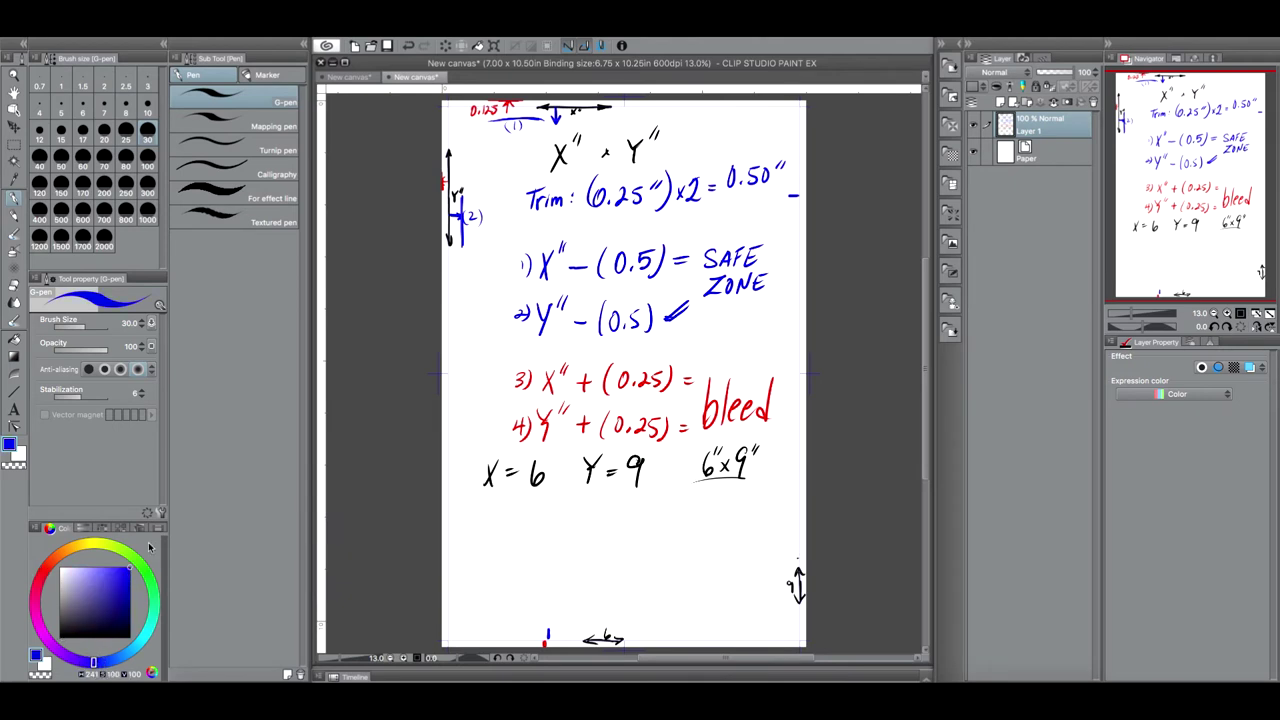
pyautogui.moveTo(796, 575)
pyautogui.mouseDown()
pyautogui.moveTo(776, 574)
pyautogui.moveTo(787, 580)
pyautogui.moveTo(787, 546)
pyautogui.mouseUp()
pyautogui.moveTo(525, 503); pyautogui.dragTo(520, 521)
pyautogui.moveTo(538, 524)
pyautogui.mouseDown()
pyautogui.moveTo(524, 522)
pyautogui.moveTo(535, 512)
pyautogui.moveTo(517, 523)
pyautogui.moveTo(557, 504)
pyautogui.mouseUp()
# Write the blue safe-zone size 5.5″ × 8.5″ below X = 6.
pyautogui.click(531, 521)
pyautogui.moveTo(566, 496); pyautogui.dragTo(577, 519)
pyautogui.moveTo(577, 509); pyautogui.dragTo(588, 519)
pyautogui.moveTo(624, 632); pyautogui.dragTo(627, 634)
pyautogui.moveTo(606, 510)
pyautogui.mouseDown()
pyautogui.moveTo(628, 526)
pyautogui.moveTo(648, 507)
pyautogui.mouseUp()
pyautogui.moveTo(658, 497); pyautogui.dragTo(654, 510)
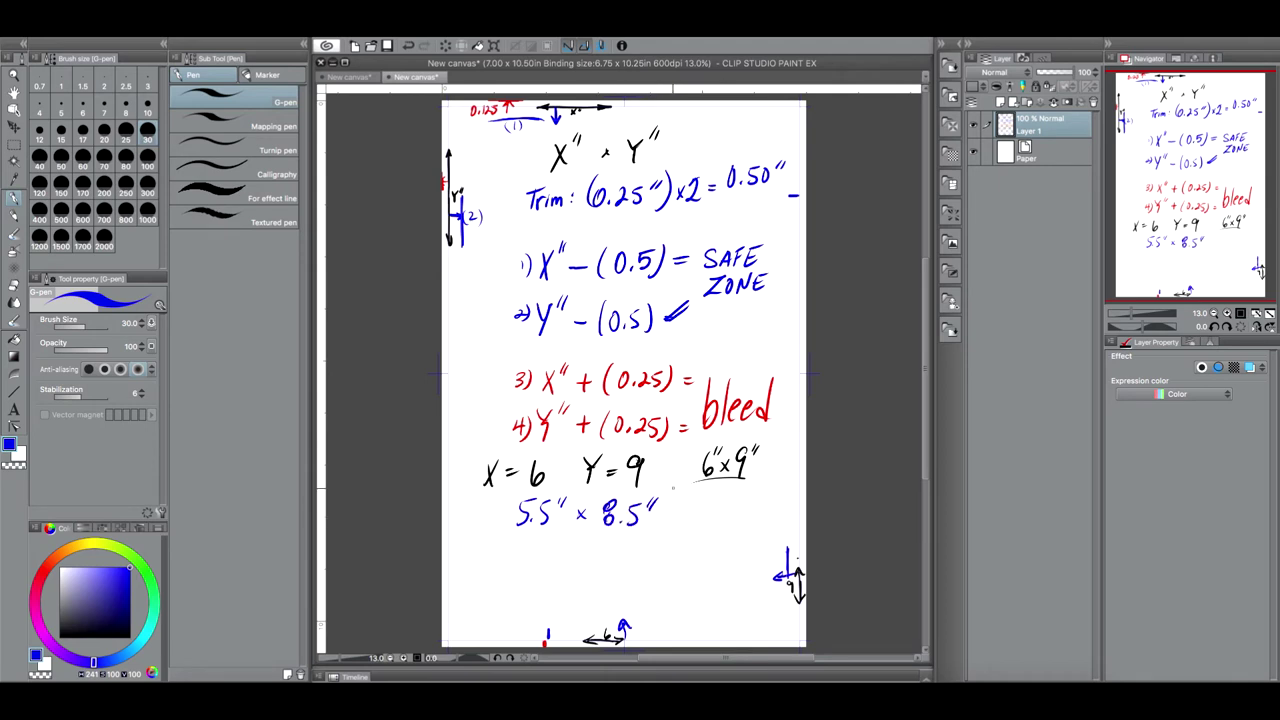
# Switch to red, mark the bottom and right edges, and write 6.25 below the blue line.
pyautogui.click(42, 573)
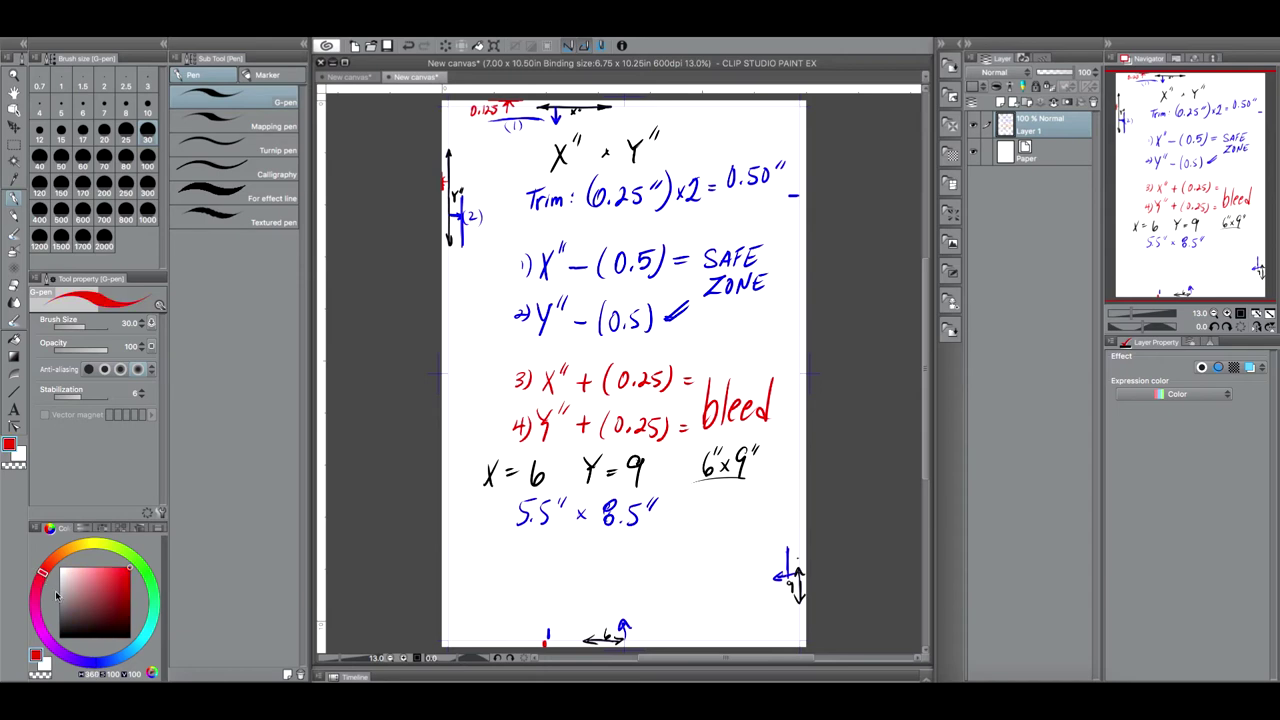
pyautogui.moveTo(645, 638); pyautogui.dragTo(643, 648)
pyautogui.moveTo(797, 549); pyautogui.dragTo(809, 548)
pyautogui.moveTo(528, 541); pyautogui.dragTo(521, 553)
pyautogui.click(533, 556)
pyautogui.moveTo(544, 543); pyautogui.dragTo(555, 558)
pyautogui.moveTo(558, 540); pyautogui.dragTo(558, 557)
pyautogui.moveTo(559, 539); pyautogui.dragTo(589, 555)
# Complete the red line as 6.25″ × 9.25″, then switch back to black.
pyautogui.moveTo(589, 545)
pyautogui.mouseDown()
pyautogui.moveTo(581, 555)
pyautogui.moveTo(605, 547)
pyautogui.moveTo(608, 565)
pyautogui.moveTo(640, 560)
pyautogui.mouseUp()
pyautogui.click(620, 561)
pyautogui.moveTo(641, 544)
pyautogui.mouseDown()
pyautogui.moveTo(652, 545)
pyautogui.moveTo(641, 560)
pyautogui.moveTo(660, 546)
pyautogui.mouseUp()
pyautogui.moveTo(667, 537); pyautogui.dragTo(666, 545)
pyautogui.moveTo(571, 536); pyautogui.dragTo(570, 544)
pyautogui.moveTo(576, 536); pyautogui.dragTo(575, 544)
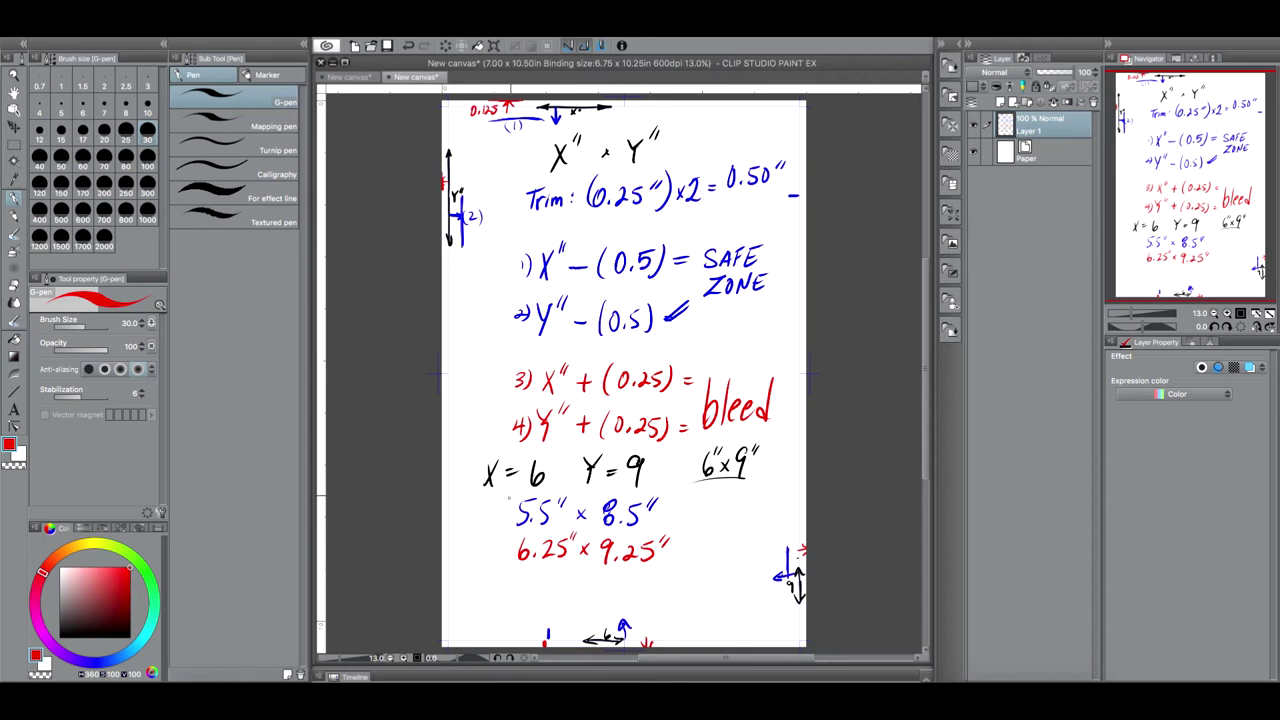
pyautogui.click(60, 636)
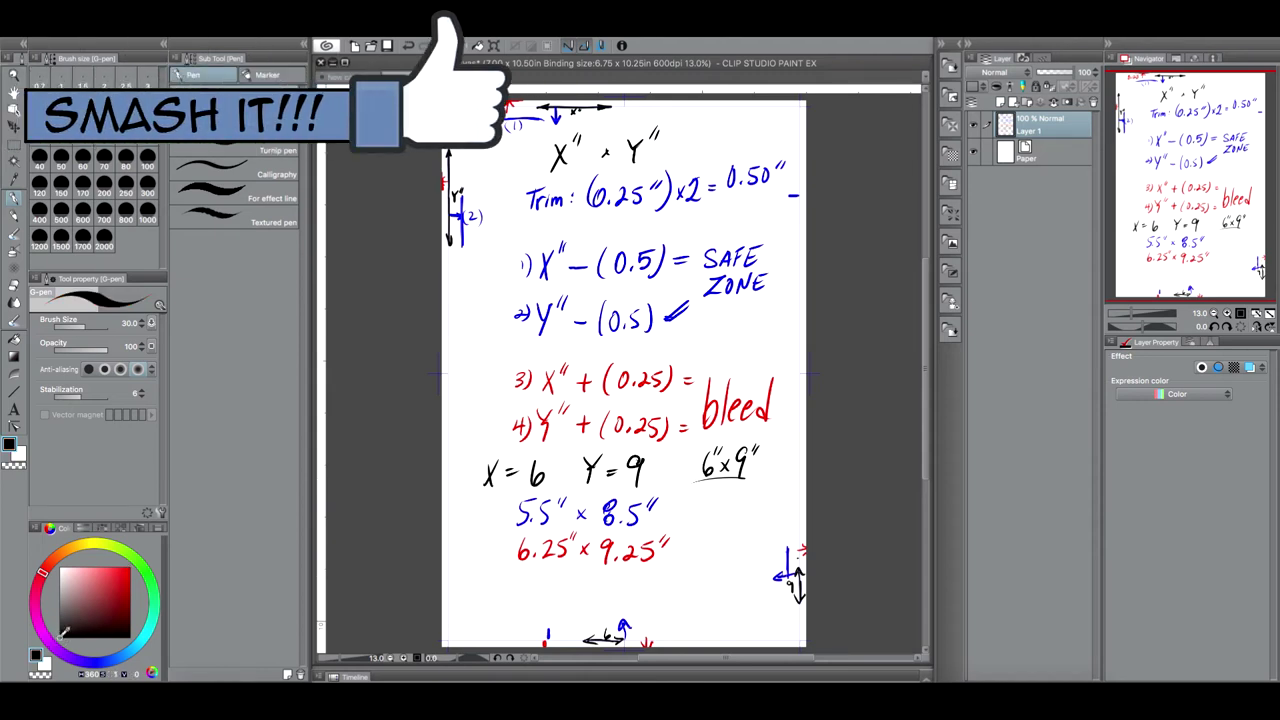
# Draw a black arrow from Y = 9 to 6″×9″, checking and cancelling the New canvas settings.
pyautogui.click(355, 45)
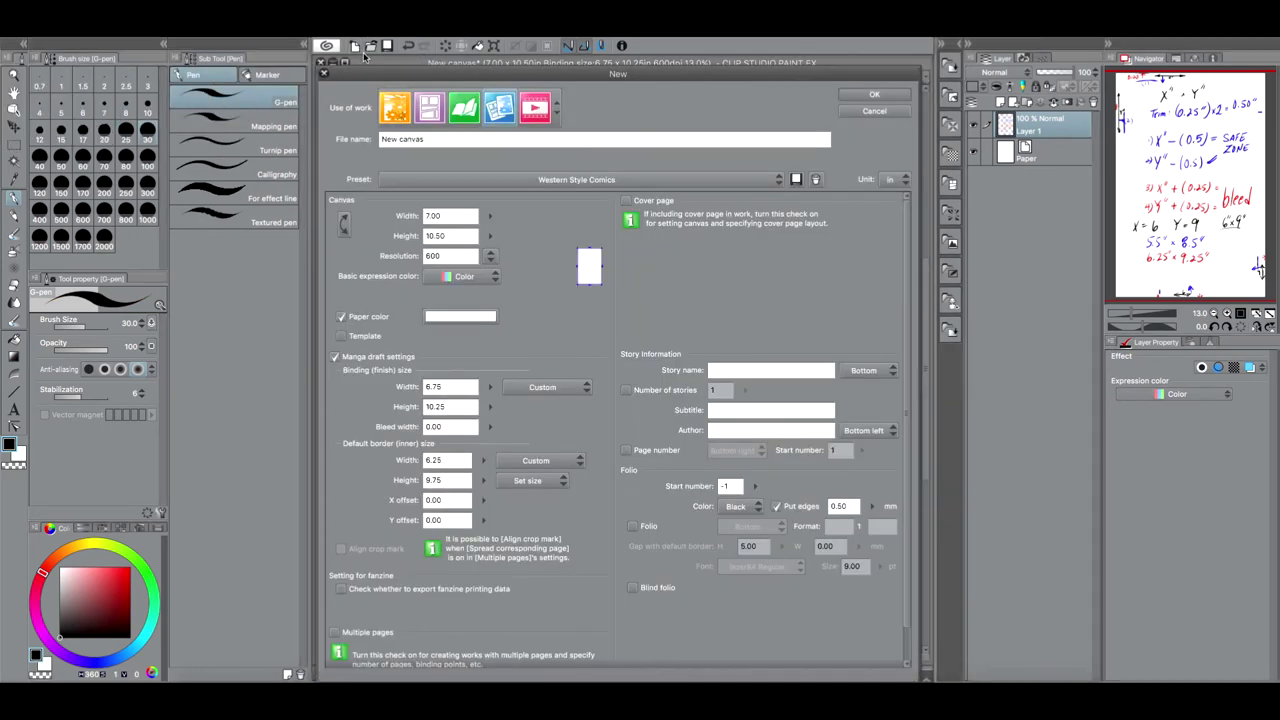
pyautogui.click(502, 108)
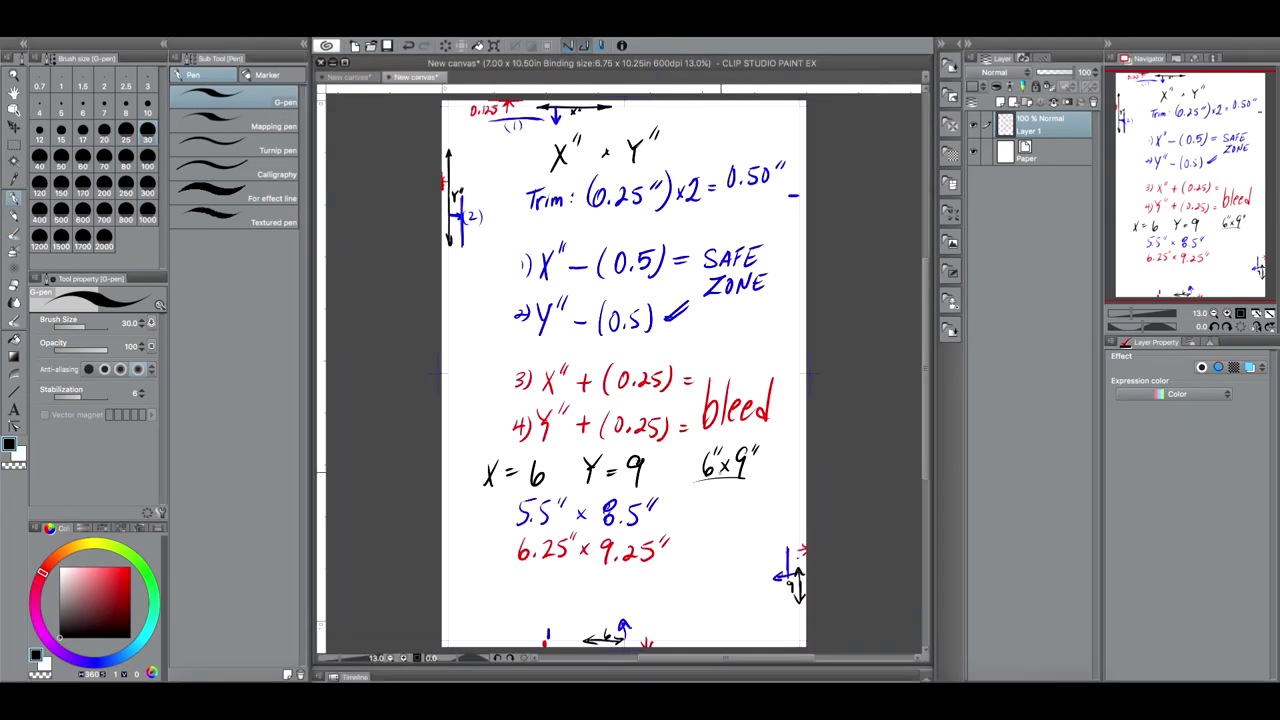
pyautogui.moveTo(659, 467)
pyautogui.mouseDown()
pyautogui.moveTo(697, 467)
pyautogui.moveTo(682, 471)
pyautogui.mouseUp()
pyautogui.click(355, 46)
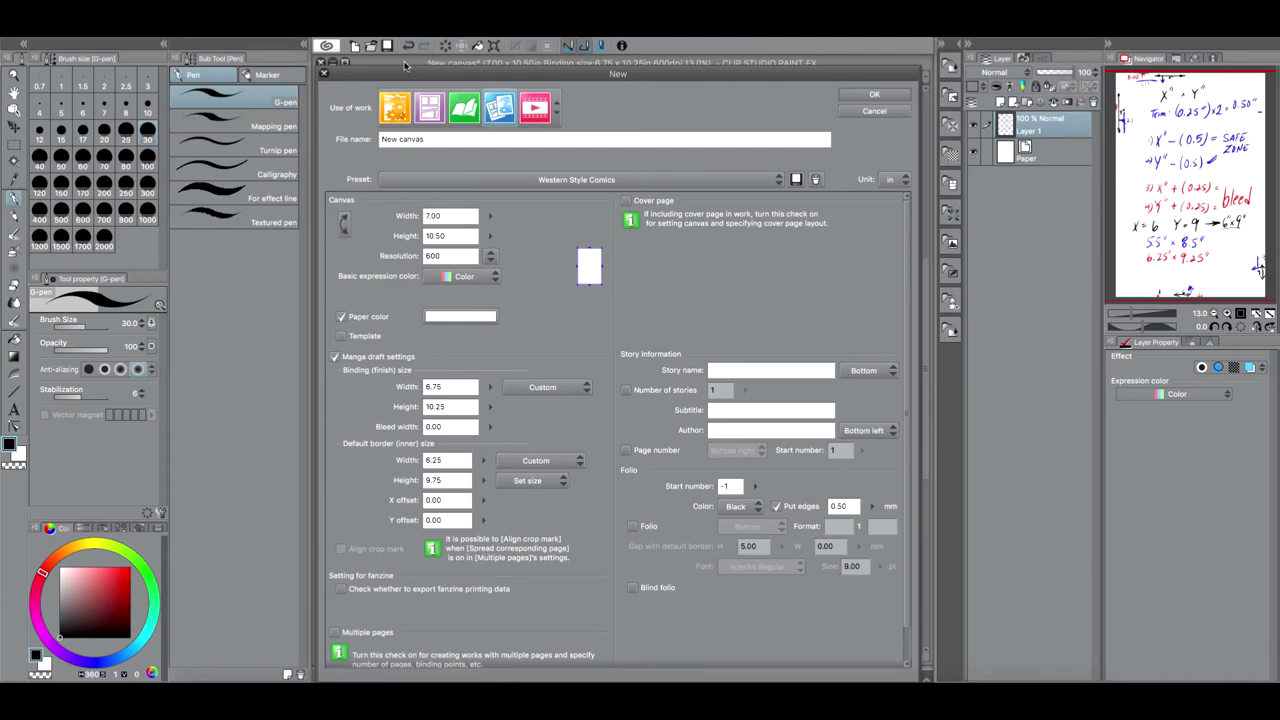
pyautogui.click(874, 95)
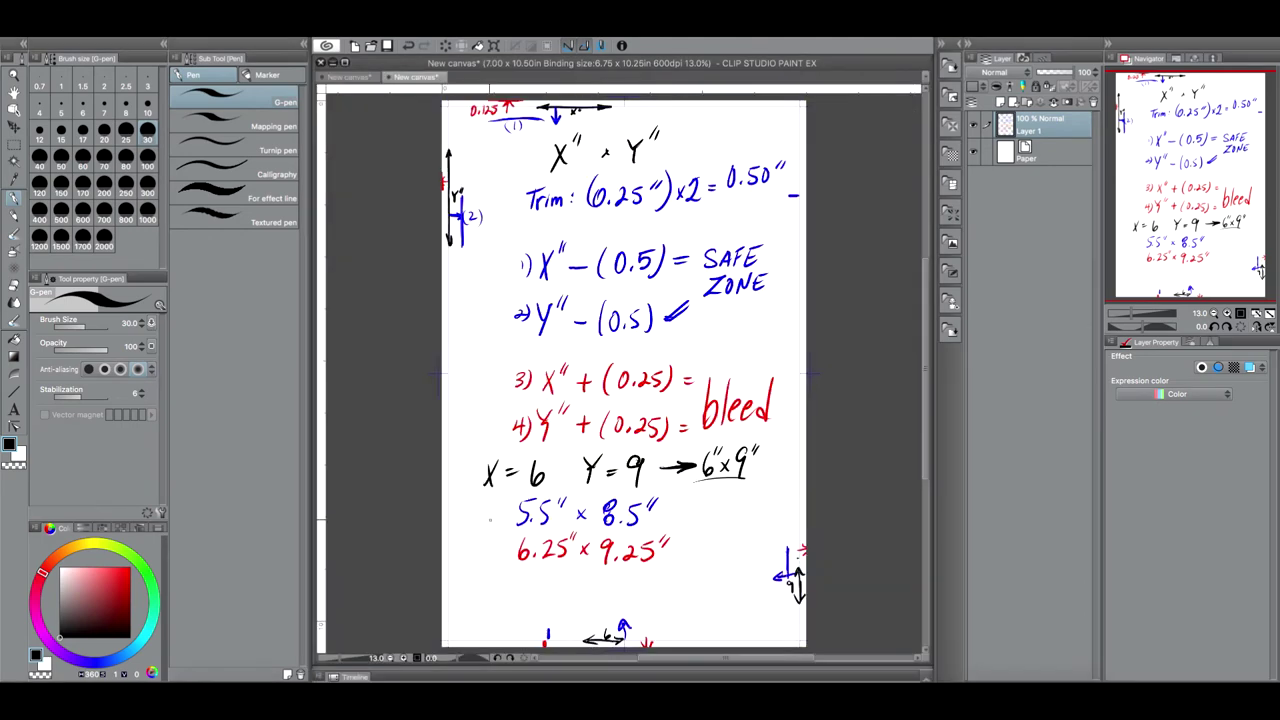
# Switch to blue and draw an arrow pointing at 5.5″ × 8.5″.
pyautogui.click(92, 662)
pyautogui.click(127, 570)
pyautogui.moveTo(477, 515); pyautogui.dragTo(505, 521)
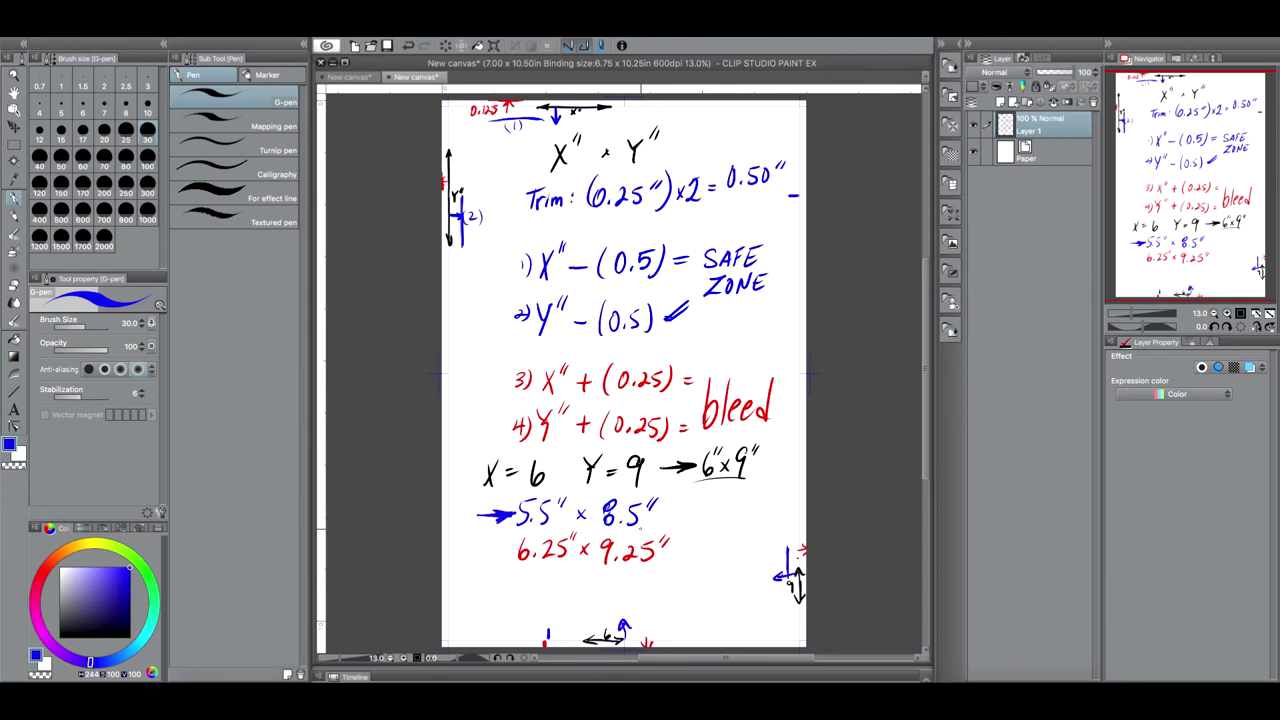
# Check and cancel the New canvas settings, then draw a blue underline beneath 6″x9″.
pyautogui.click(355, 46)
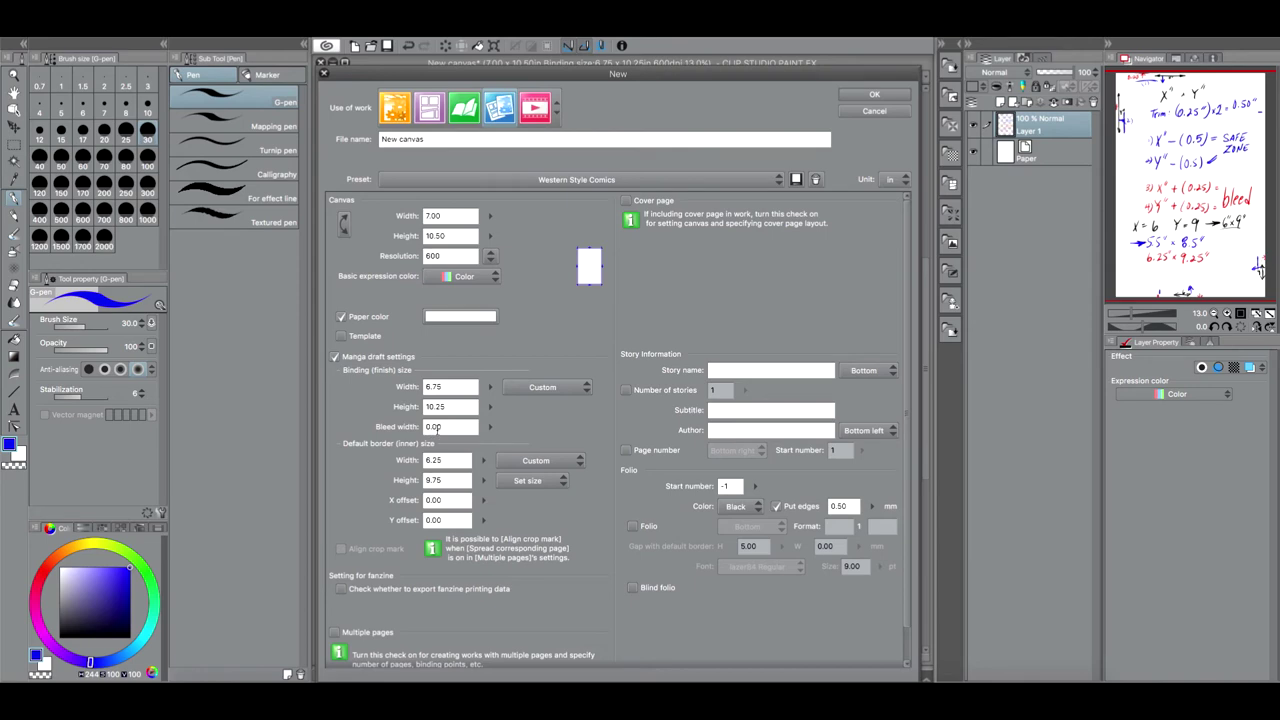
pyautogui.click(876, 96)
pyautogui.moveTo(694, 482)
pyautogui.mouseDown()
pyautogui.moveTo(752, 478)
pyautogui.moveTo(710, 481)
pyautogui.mouseUp()
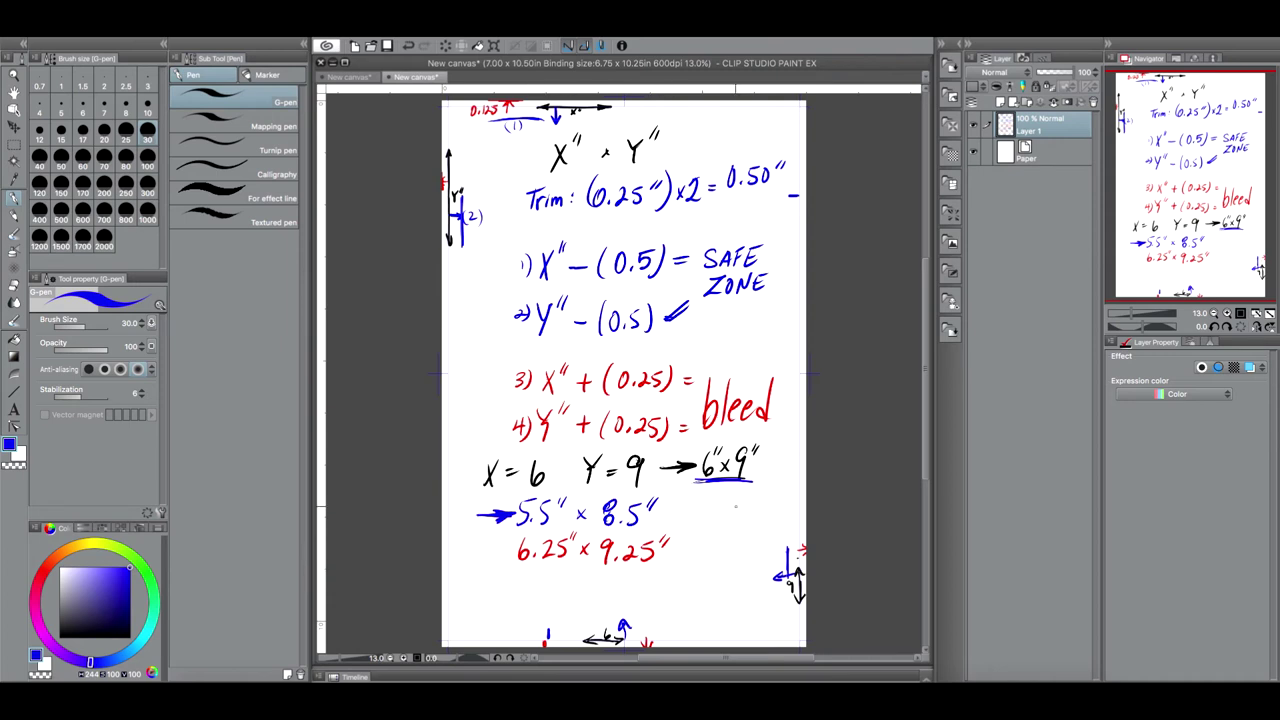
# In the New dialog, set the binding size to 6 × 9 and bleed to 0.13.
pyautogui.click(356, 47)
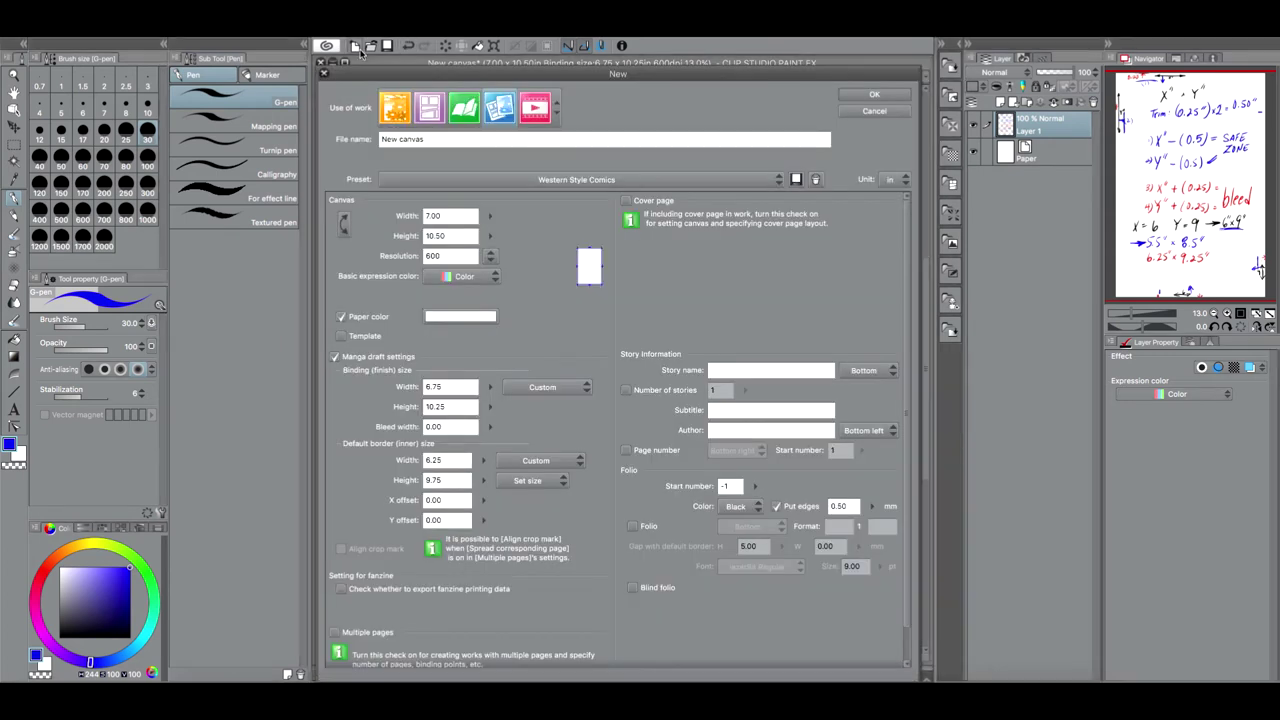
pyautogui.doubleClick(446, 387)
pyautogui.write('6')
pyautogui.press('Tab')
pyautogui.write('9')
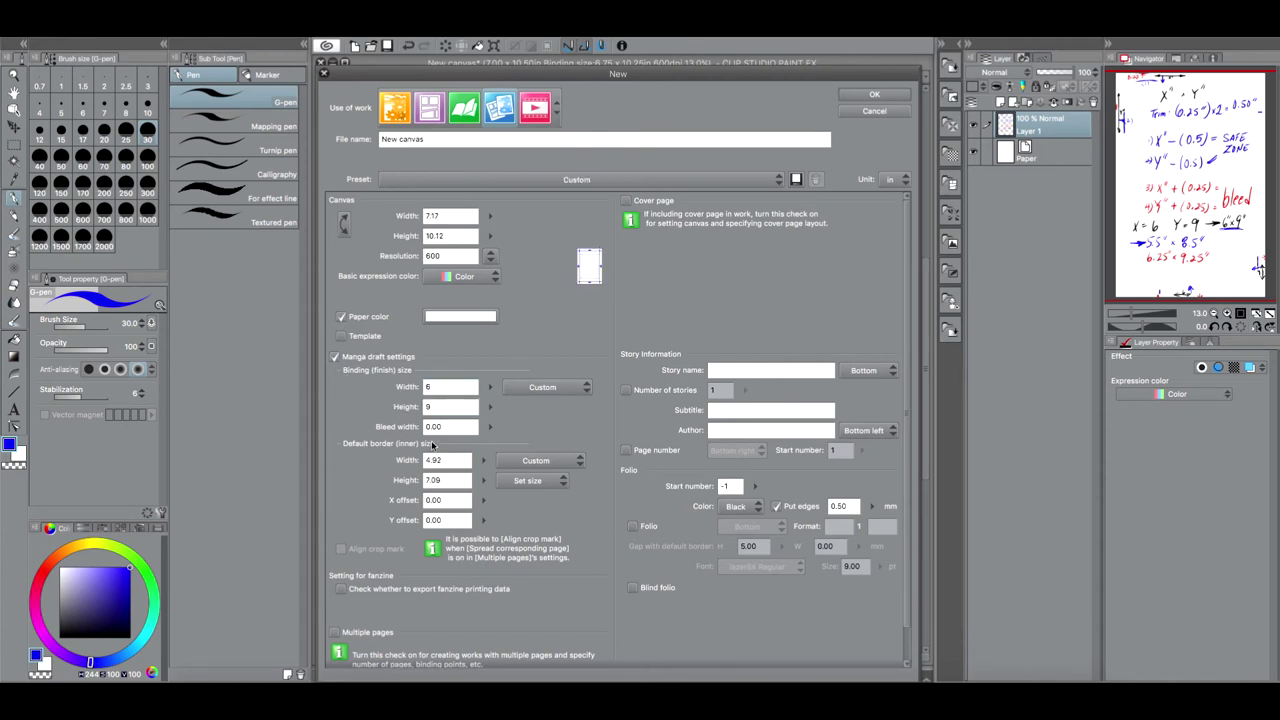
pyautogui.doubleClick(439, 426)
pyautogui.write('0.13')
# Keep the unit in inches and set the inner border to 5.5 × 8.5.
pyautogui.click(893, 180)
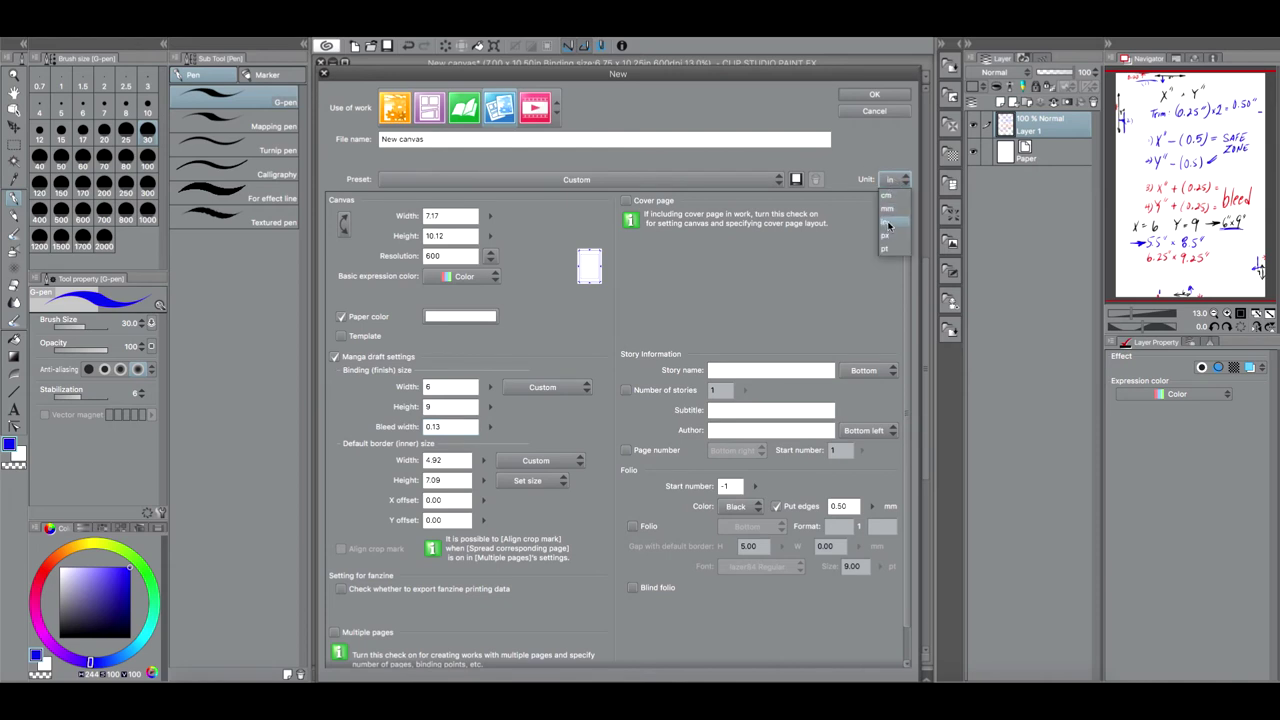
pyautogui.click(888, 223)
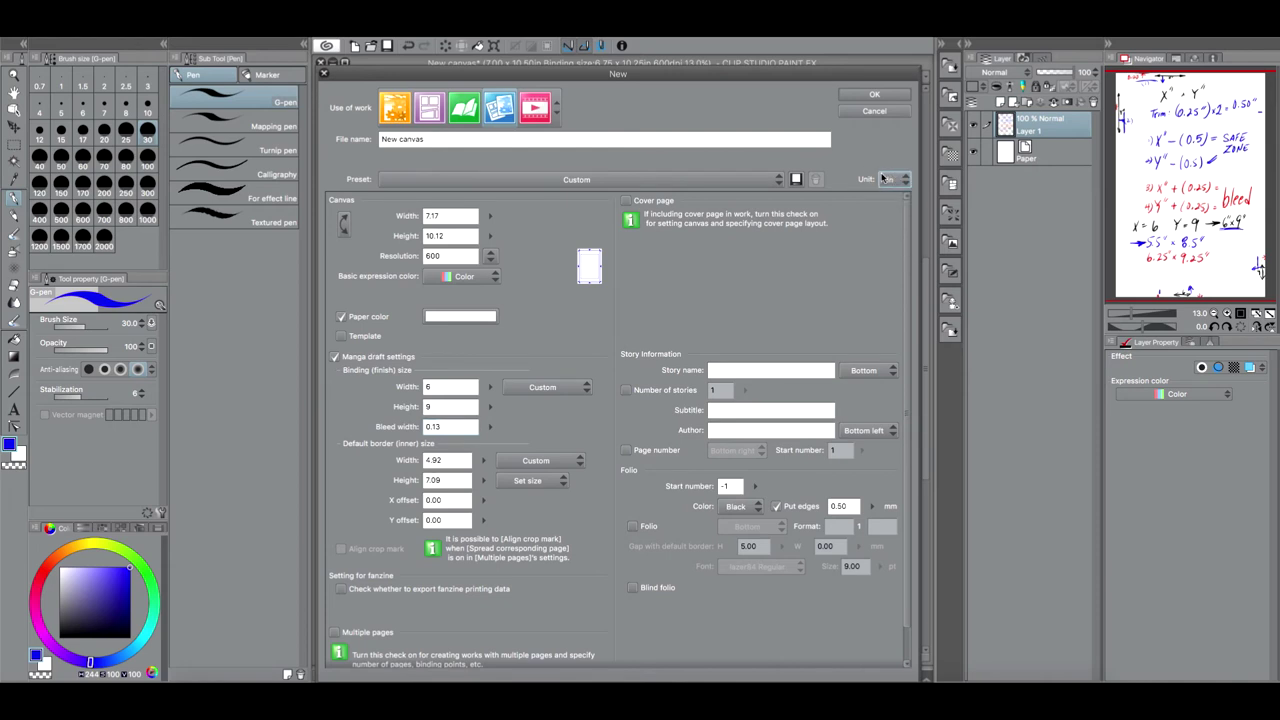
pyautogui.doubleClick(441, 460)
pyautogui.write('5.5')
pyautogui.press('Tab')
pyautogui.write('8.5')
pyautogui.click(449, 499)
# Set the canvas size to 6.3 × 9.3 in, leaving binding and bleed unchanged, and create it.
pyautogui.doubleClick(442, 215)
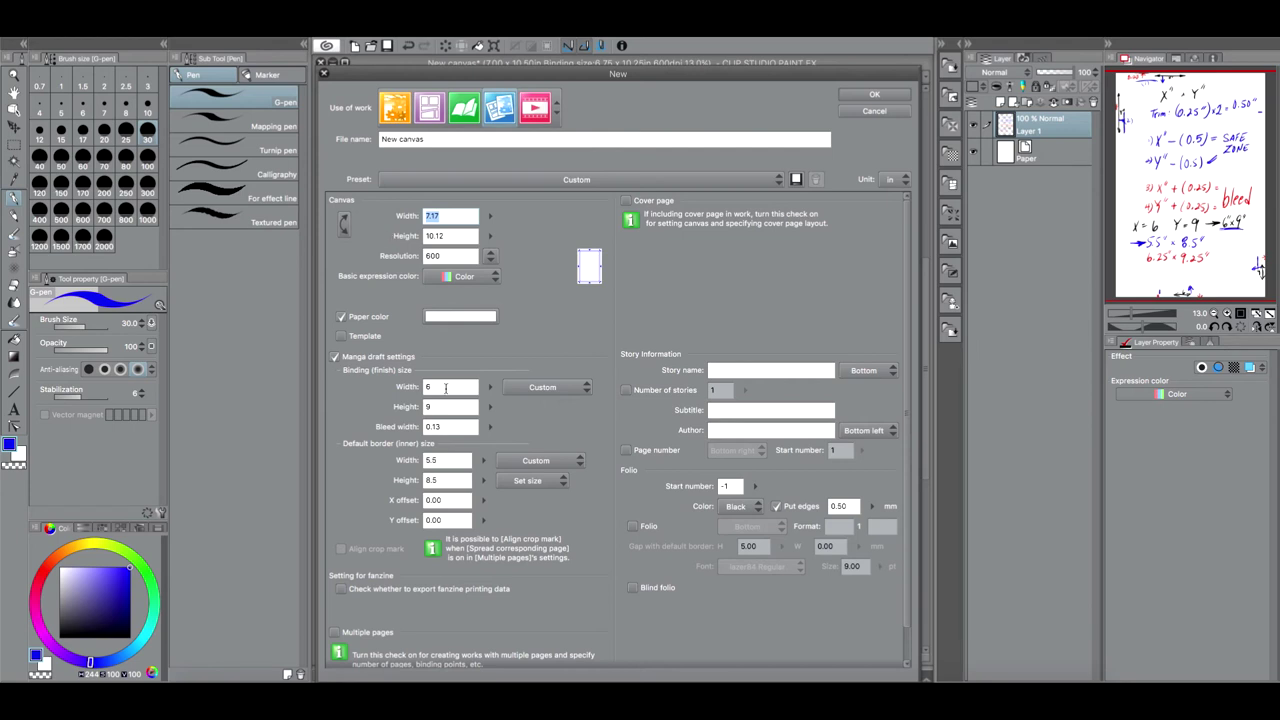
pyautogui.doubleClick(436, 387)
pyautogui.doubleClick(438, 427)
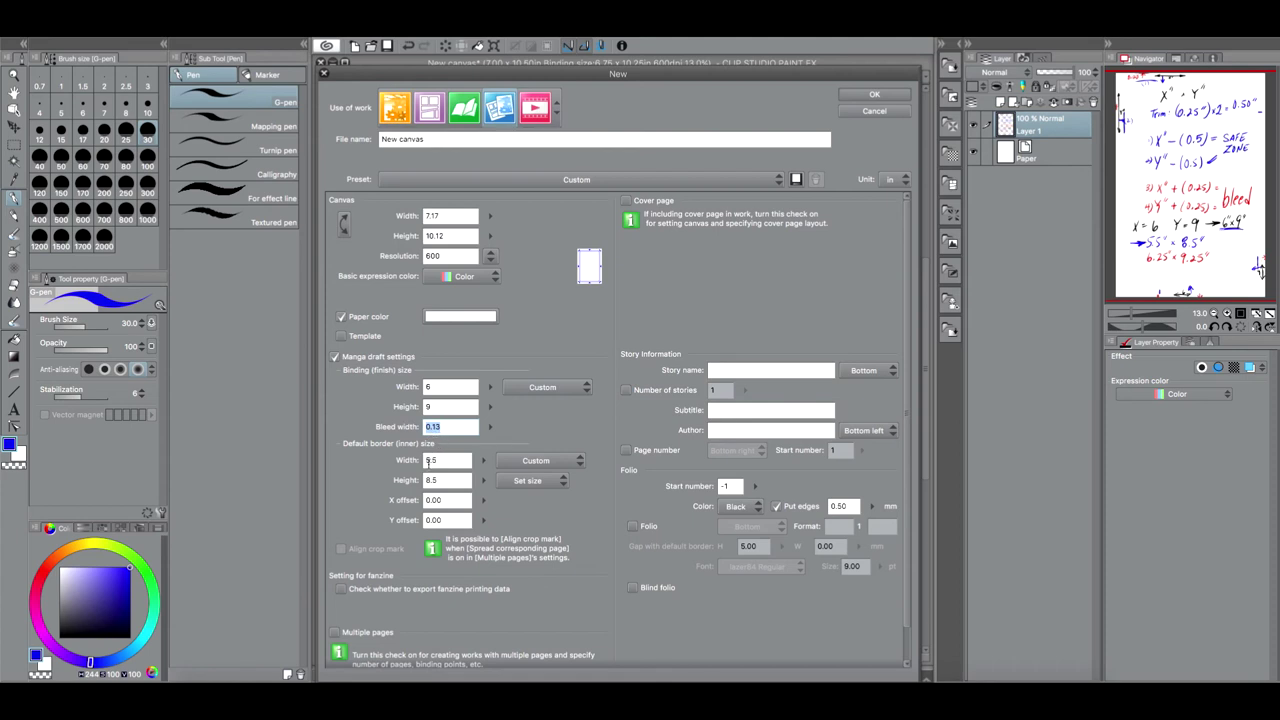
pyautogui.click(433, 427)
pyautogui.click(390, 228)
pyautogui.write('6.3')
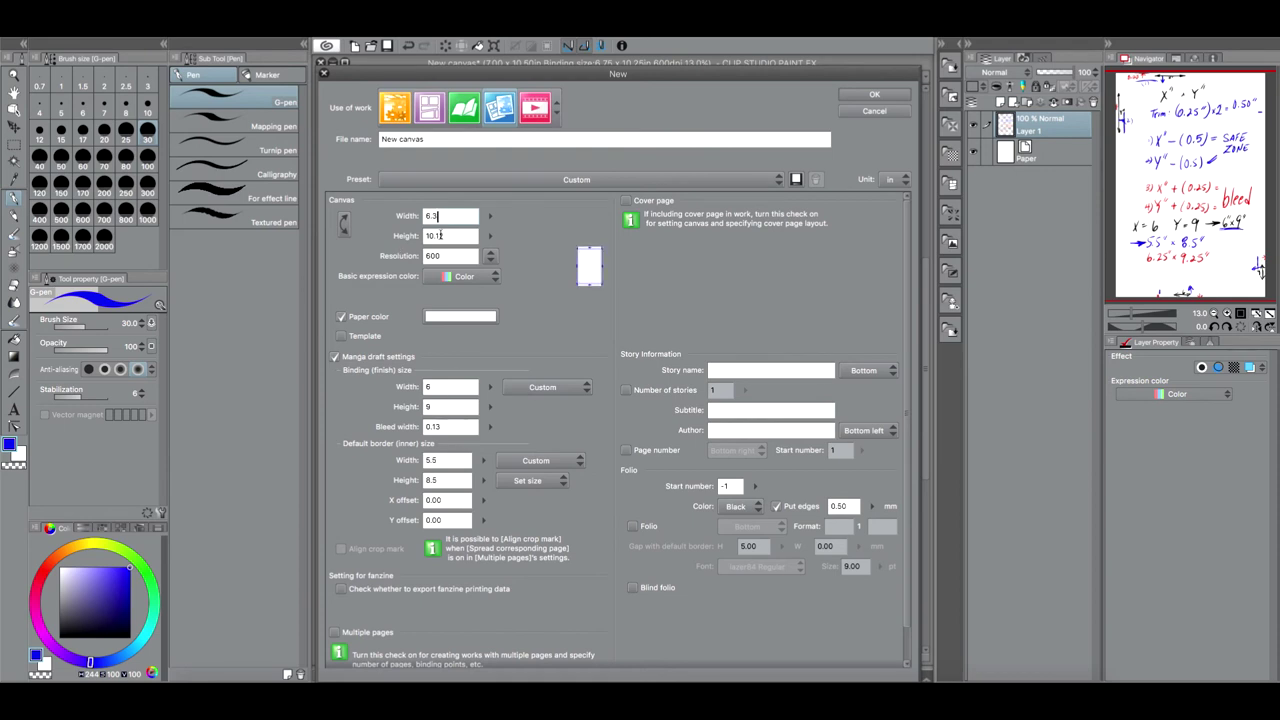
pyautogui.press('Tab')
pyautogui.write('.3')
pyautogui.click(878, 94)
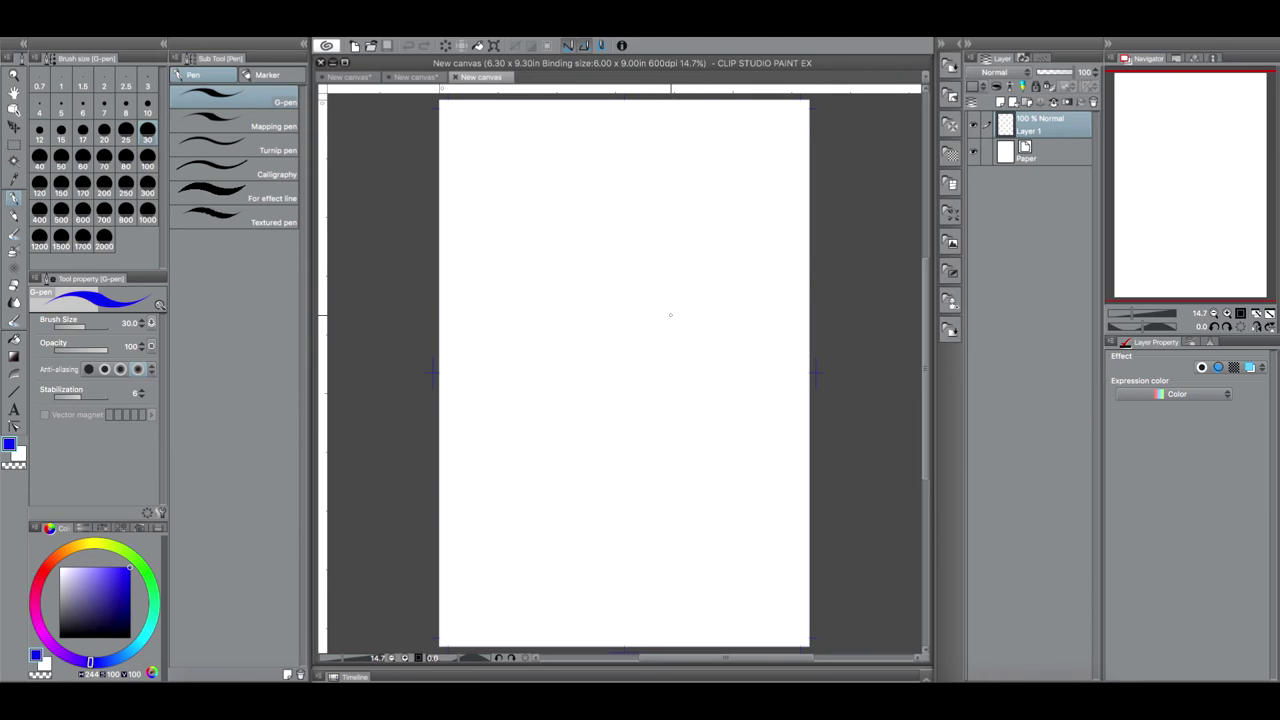
# In black, handwrite 6″x9″ near the new canvas top, undoing a false start, then return to the notes canvas.
pyautogui.click(60, 636)
pyautogui.moveTo(601, 164); pyautogui.dragTo(599, 189)
pyautogui.moveTo(612, 172); pyautogui.dragTo(616, 184)
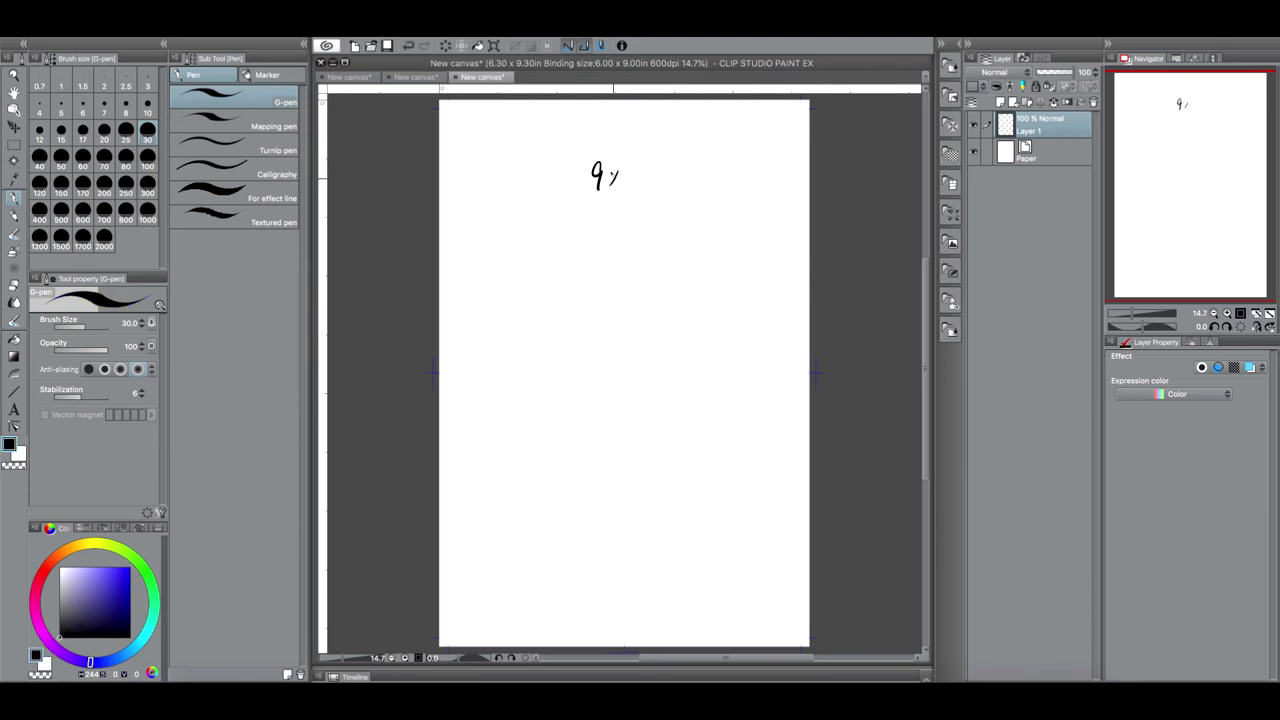
pyautogui.click(410, 46)
pyautogui.click(410, 46)
pyautogui.click(410, 46)
pyautogui.moveTo(596, 162)
pyautogui.mouseDown()
pyautogui.moveTo(596, 186)
pyautogui.moveTo(627, 188)
pyautogui.mouseUp()
pyautogui.moveTo(627, 173)
pyautogui.mouseDown()
pyautogui.moveTo(617, 189)
pyautogui.moveTo(643, 195)
pyautogui.moveTo(656, 166)
pyautogui.mouseUp()
pyautogui.moveTo(662, 155); pyautogui.dragTo(660, 165)
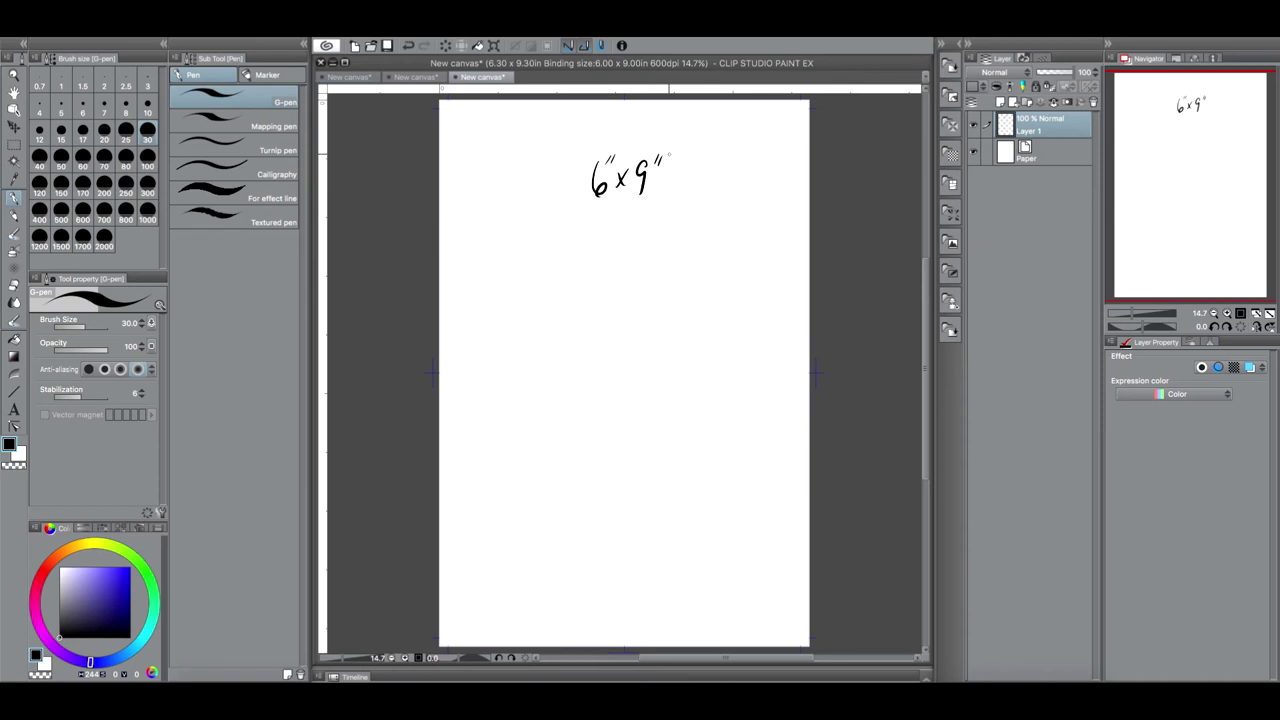
pyautogui.click(416, 78)
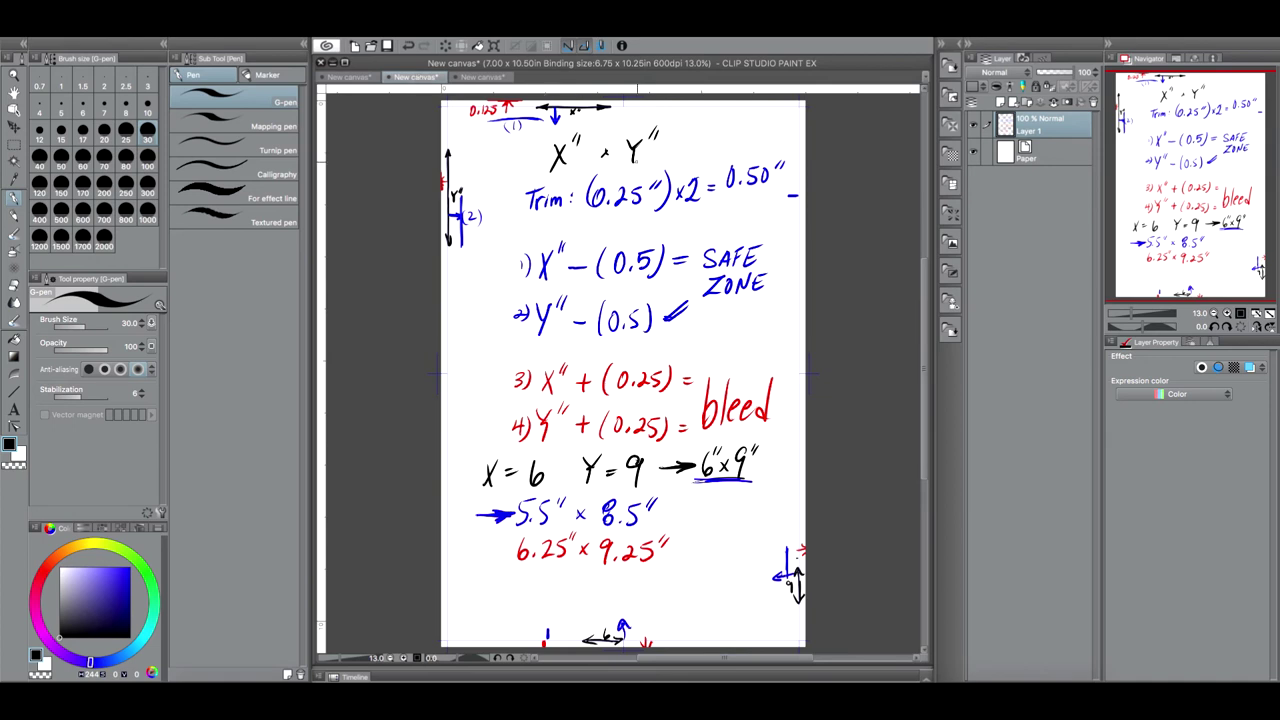
# Underline both (0.5) values and both (0.25) values in black, then bring up the New canvas settings.
pyautogui.click(485, 77)
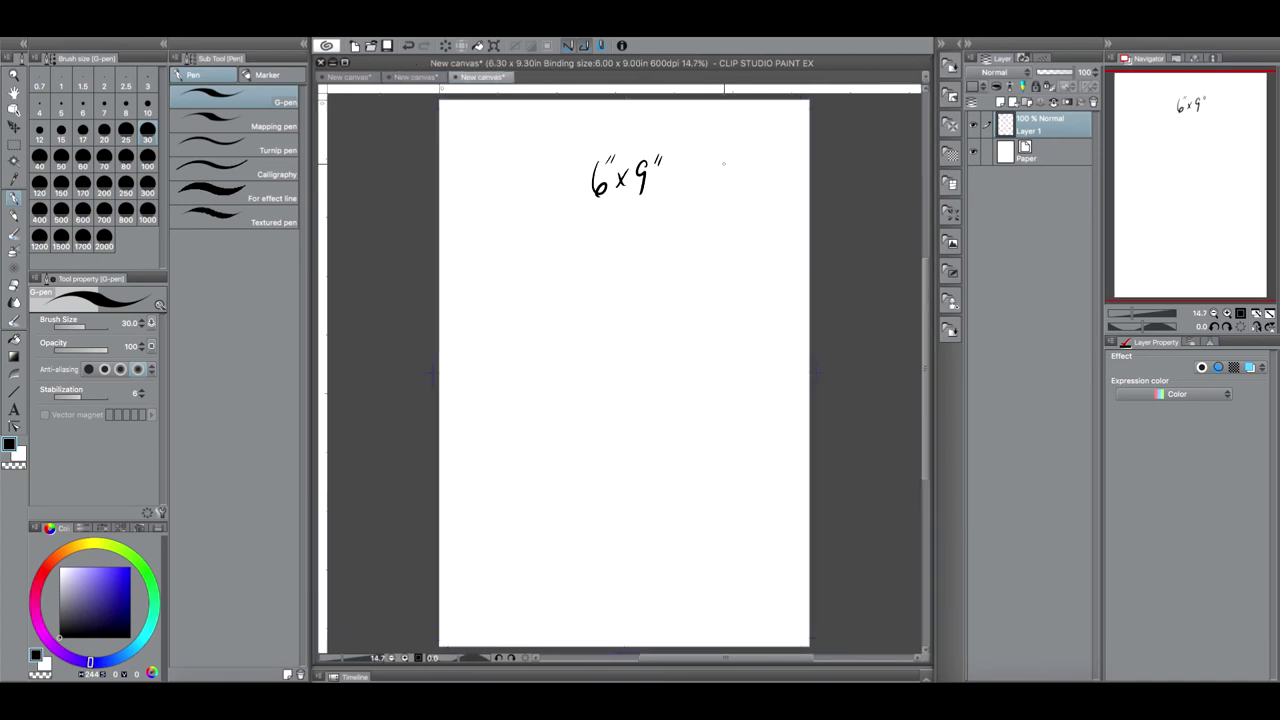
pyautogui.click(418, 77)
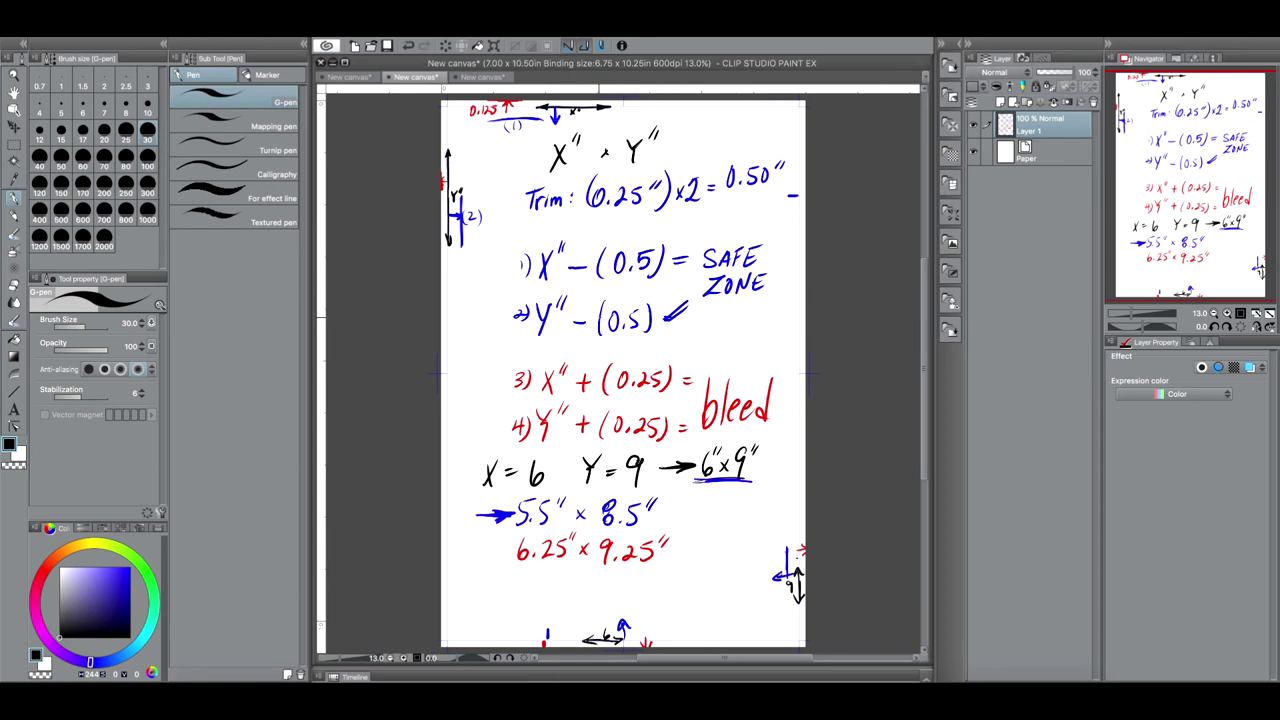
pyautogui.moveTo(590, 284); pyautogui.dragTo(656, 284)
pyautogui.moveTo(600, 341)
pyautogui.mouseDown()
pyautogui.moveTo(650, 342)
pyautogui.moveTo(632, 344)
pyautogui.mouseUp()
pyautogui.moveTo(604, 398); pyautogui.dragTo(666, 396)
pyautogui.moveTo(598, 443)
pyautogui.mouseDown()
pyautogui.moveTo(664, 443)
pyautogui.moveTo(596, 441)
pyautogui.mouseUp()
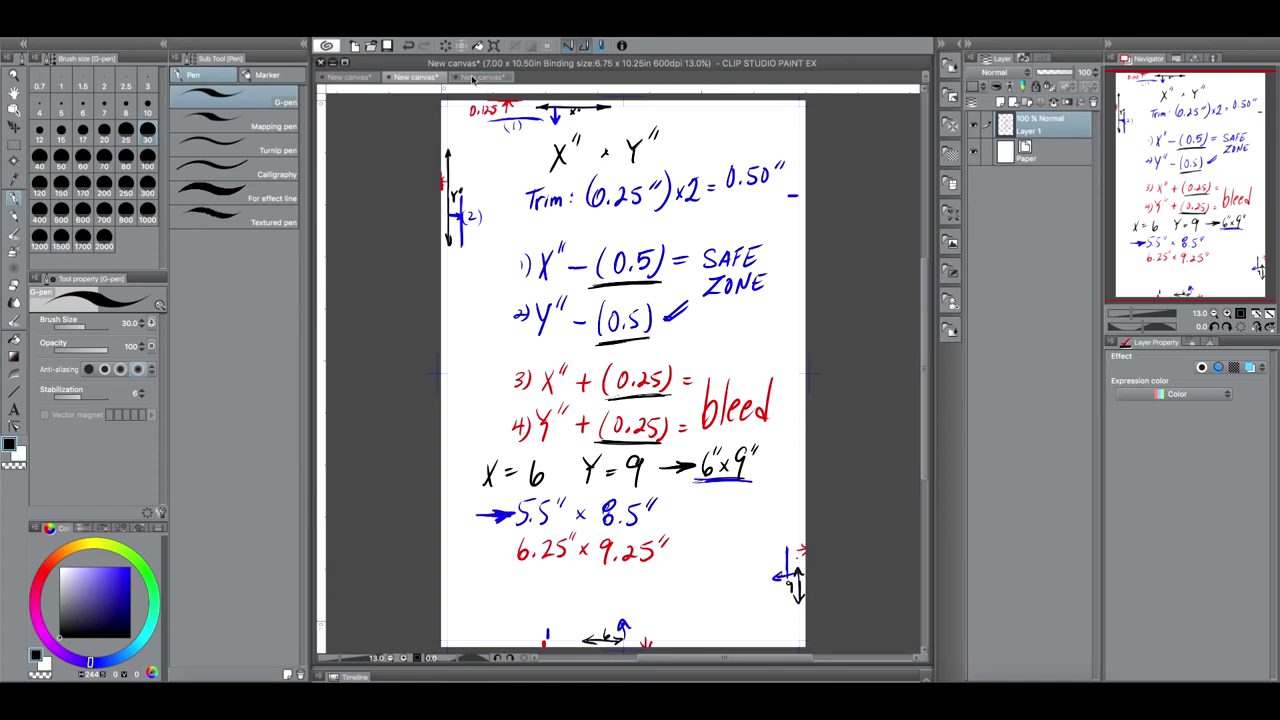
pyautogui.click(356, 46)
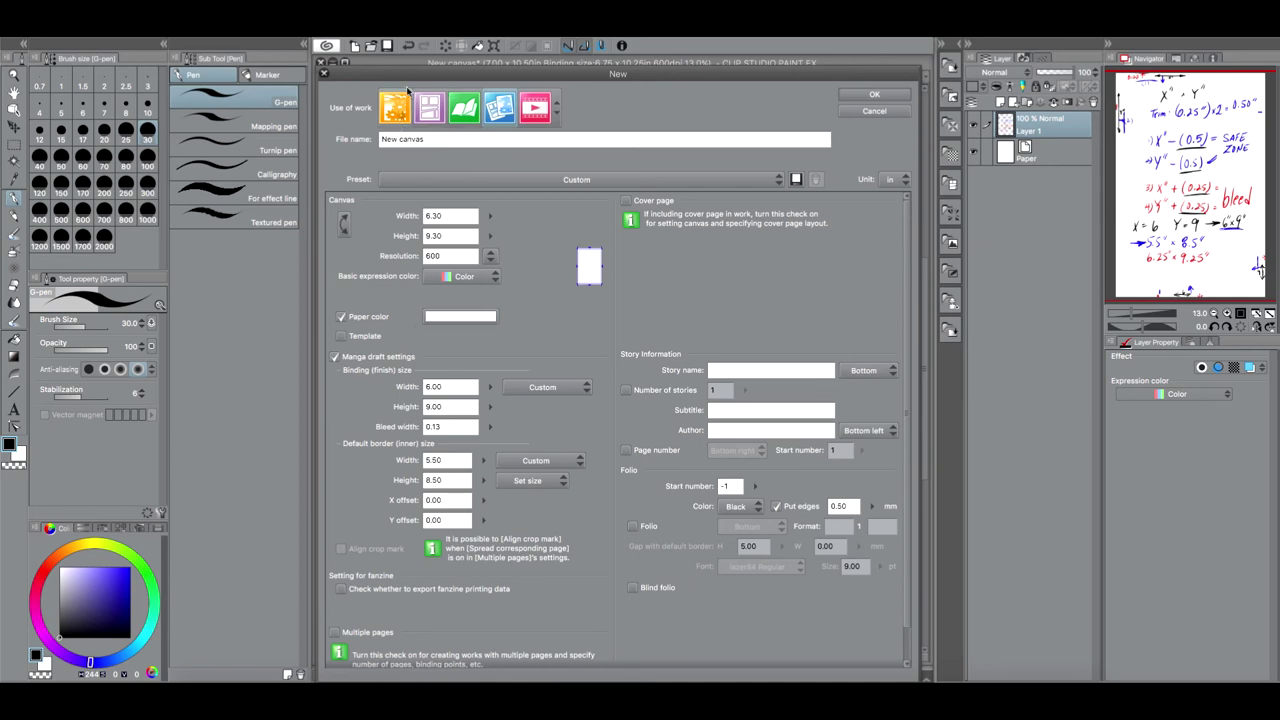
# Underline 6.25″ × 9.25″ in the notes and try a 6.25 in width for a new canvas.
pyautogui.click(874, 94)
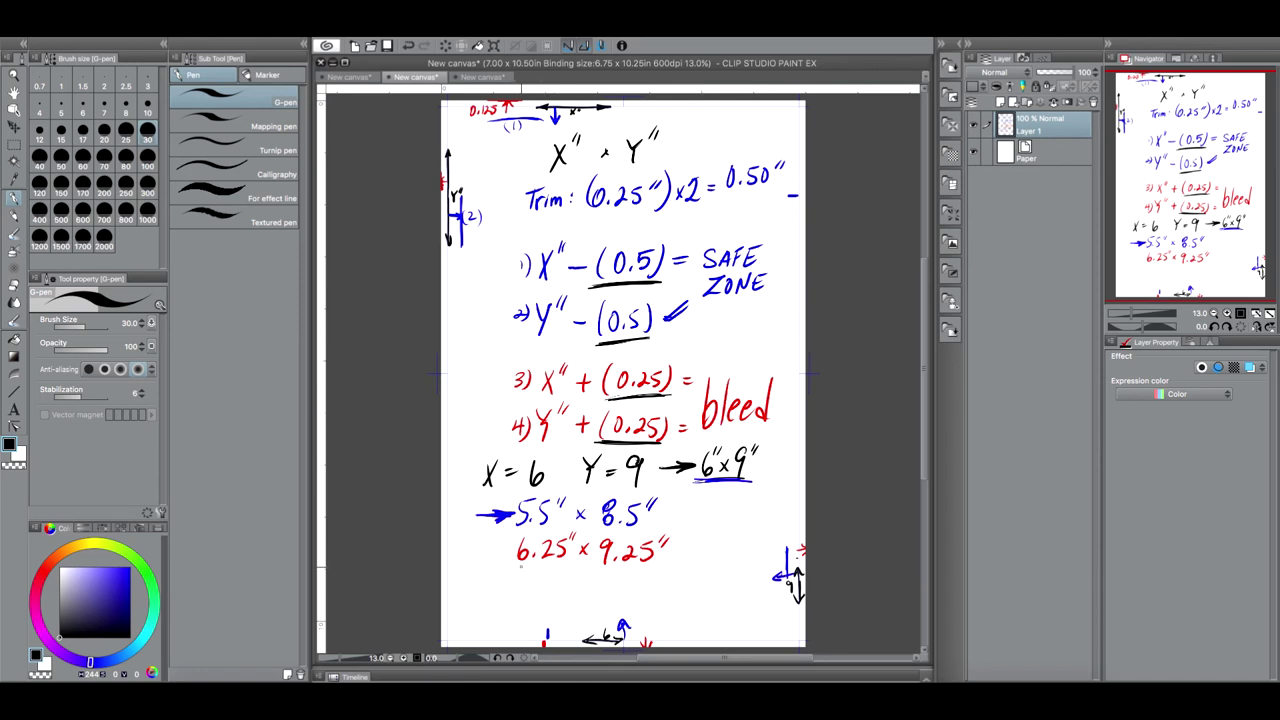
pyautogui.moveTo(517, 567); pyautogui.dragTo(646, 571)
pyautogui.click(355, 46)
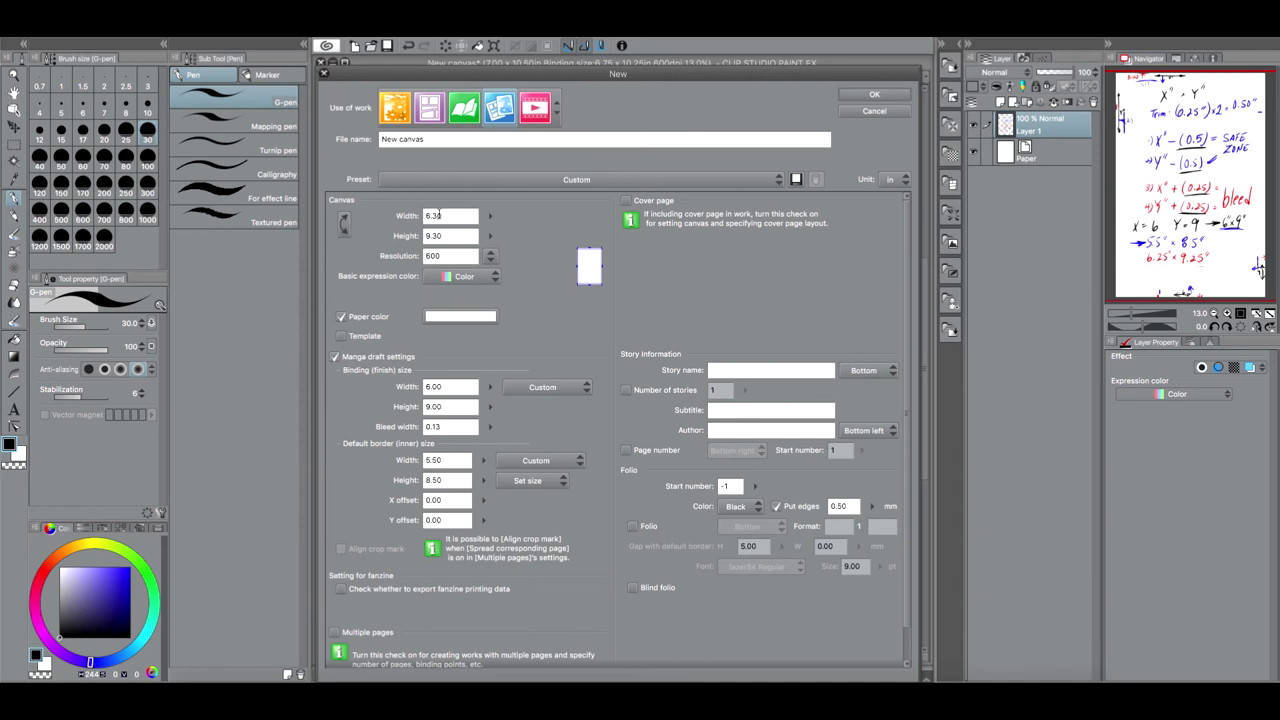
pyautogui.doubleClick(438, 215)
pyautogui.write('6.25')
pyautogui.press('Return')
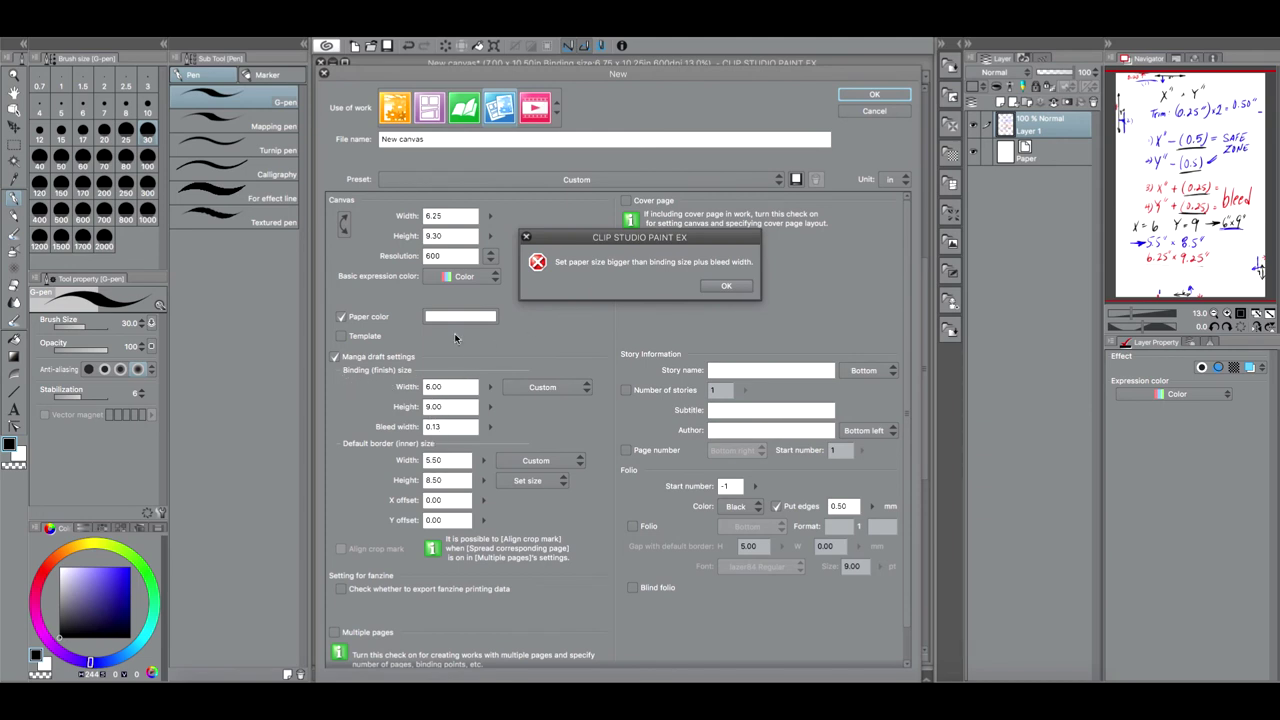
# After the paper size error, set the new canvas to 7 × 10 inches and create it.
pyautogui.click(726, 285)
pyautogui.click(445, 214)
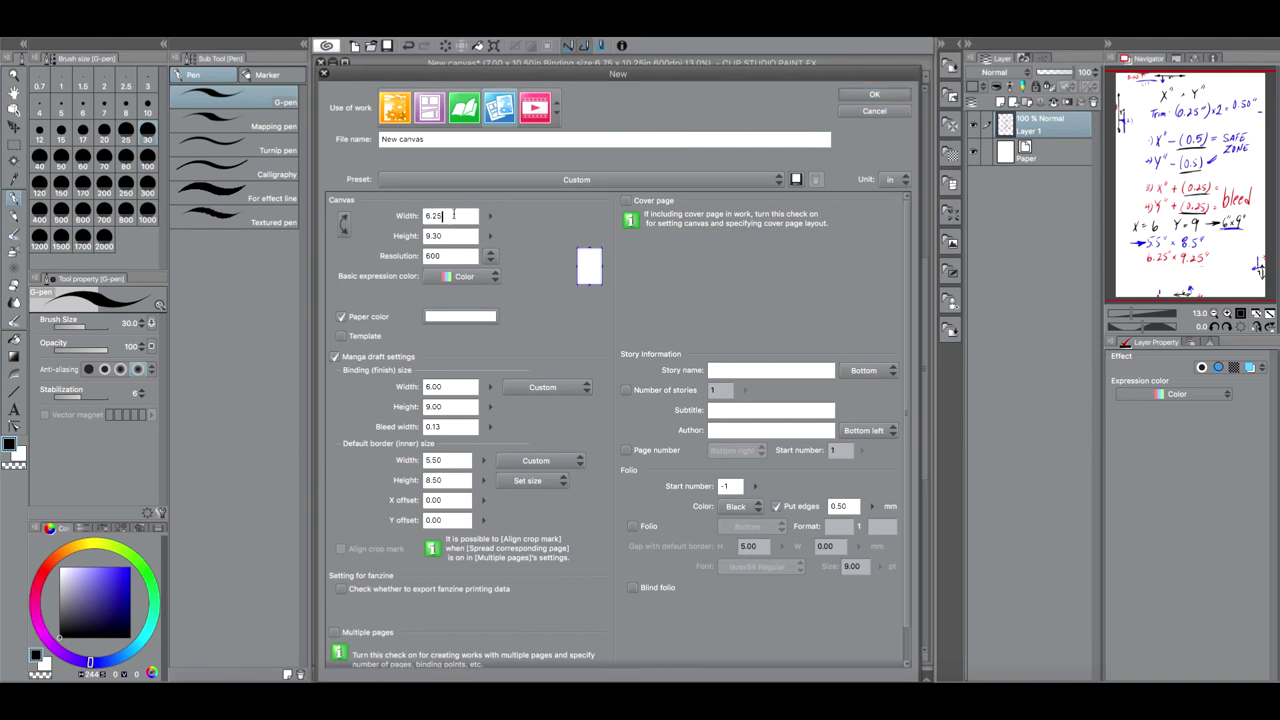
pyautogui.press('BackSpace')
pyautogui.press('BackSpace')
pyautogui.write('3')
pyautogui.doubleClick(443, 214)
pyautogui.write('7')
pyautogui.press('Tab')
pyautogui.write('10')
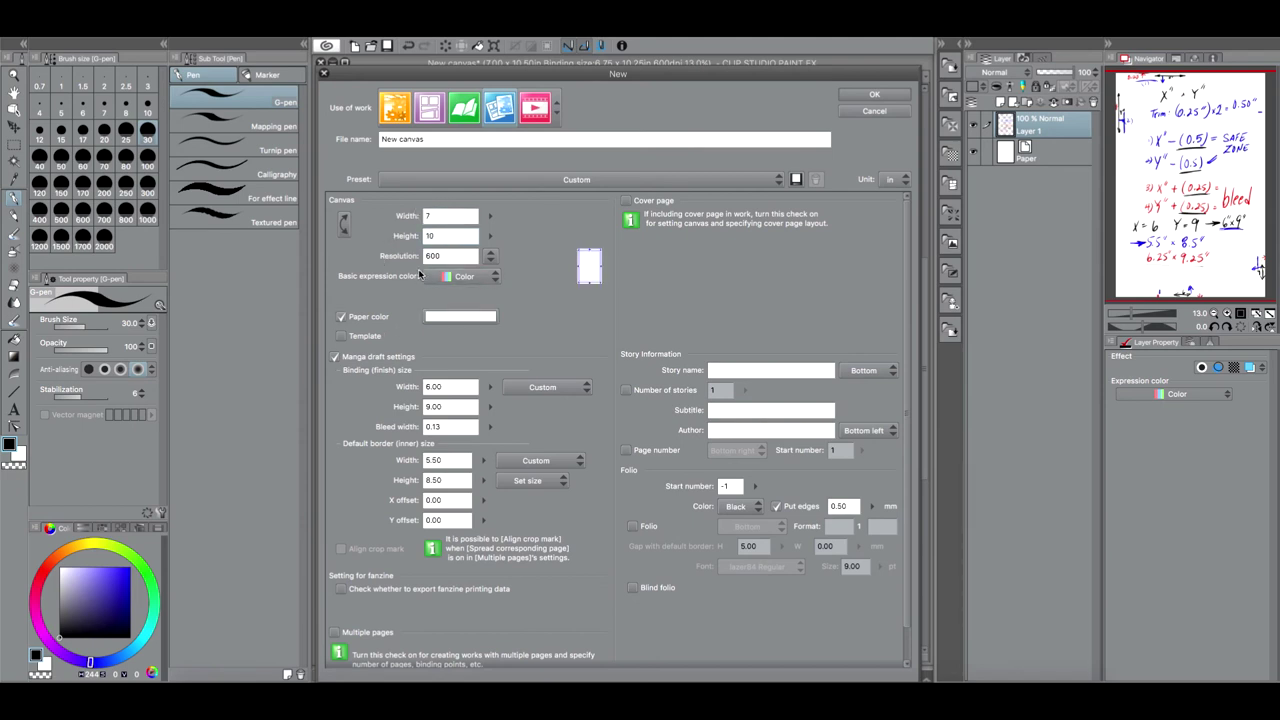
pyautogui.click(875, 94)
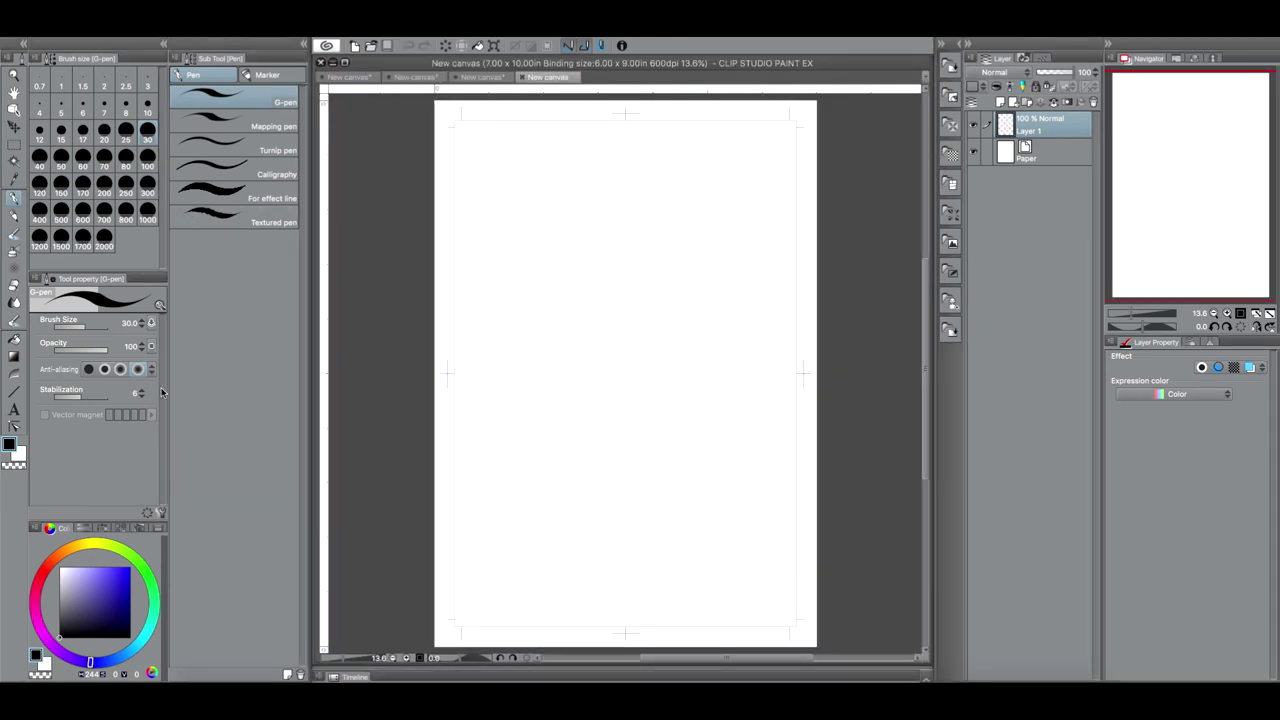
# Zoom to the top-left corner and paint a red patch with green strokes beside it.
pyautogui.click(47, 568)
pyautogui.moveTo(1135, 314); pyautogui.dragTo(1150, 314)
pyautogui.moveTo(1188, 183); pyautogui.dragTo(1126, 87)
pyautogui.moveTo(571, 296)
pyautogui.mouseDown()
pyautogui.moveTo(617, 340)
pyautogui.moveTo(617, 399)
pyautogui.moveTo(572, 377)
pyautogui.moveTo(580, 308)
pyautogui.moveTo(607, 382)
pyautogui.mouseUp()
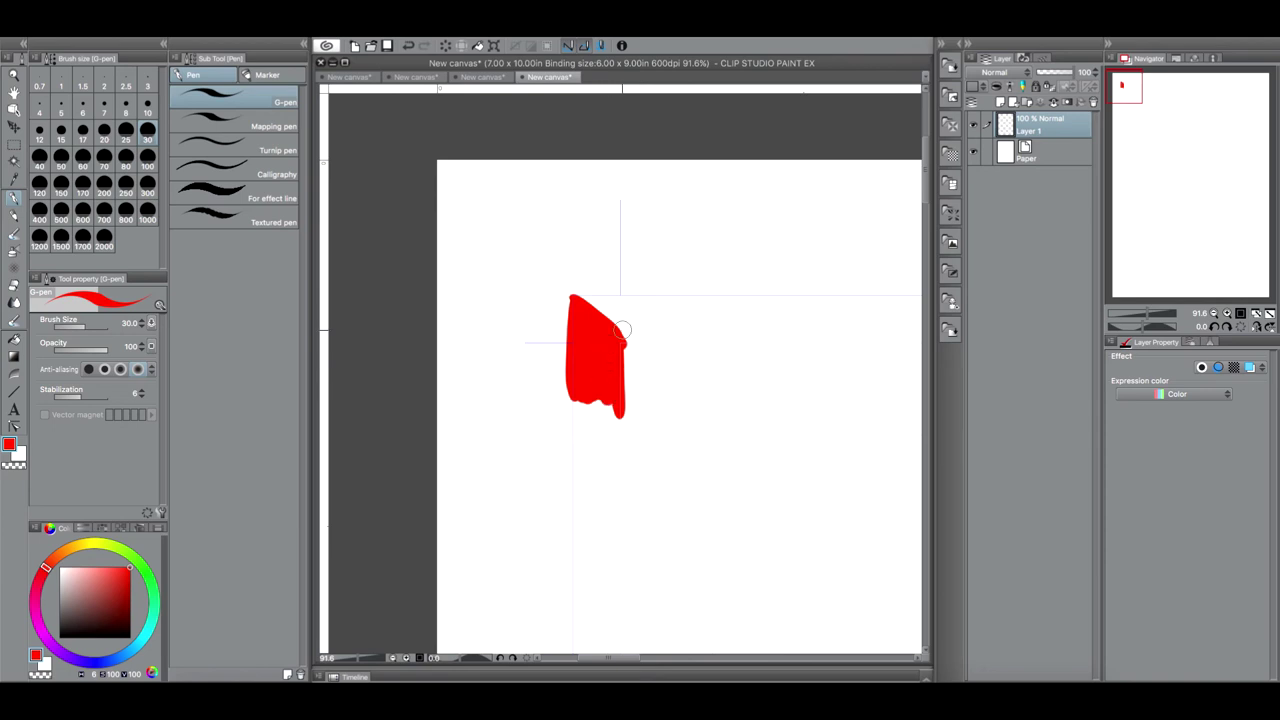
pyautogui.click(150, 577)
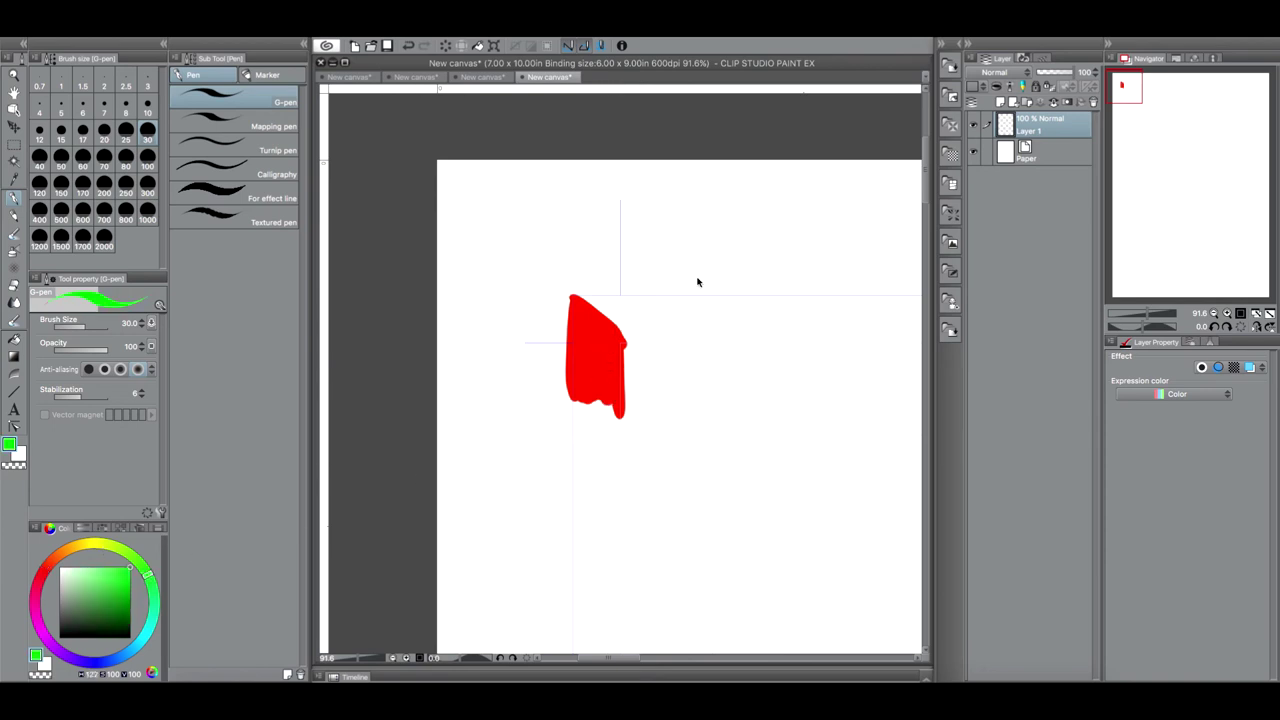
pyautogui.moveTo(620, 346); pyautogui.dragTo(621, 478)
pyautogui.moveTo(621, 346); pyautogui.dragTo(728, 346)
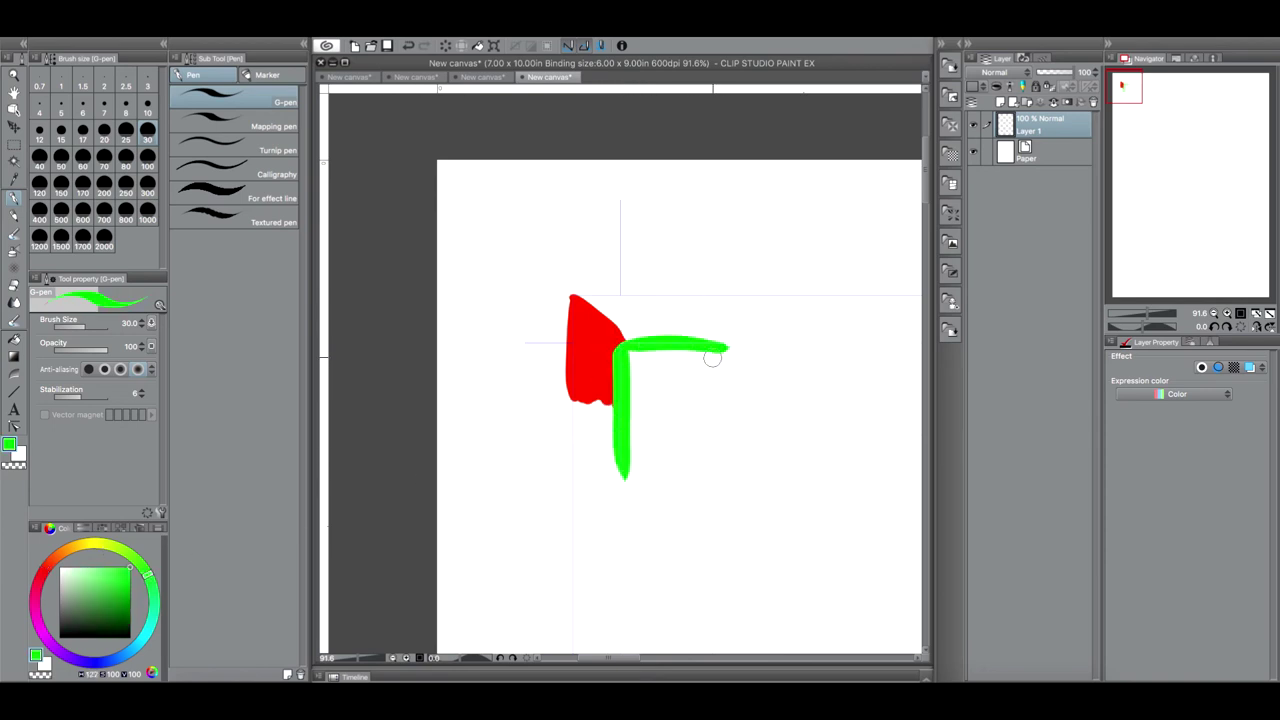
pyautogui.moveTo(628, 355); pyautogui.dragTo(711, 446)
pyautogui.moveTo(630, 372)
pyautogui.mouseDown()
pyautogui.moveTo(681, 500)
pyautogui.moveTo(657, 498)
pyautogui.moveTo(685, 530)
pyautogui.moveTo(639, 409)
pyautogui.moveTo(637, 446)
pyautogui.moveTo(708, 495)
pyautogui.moveTo(632, 407)
pyautogui.moveTo(649, 469)
pyautogui.mouseUp()
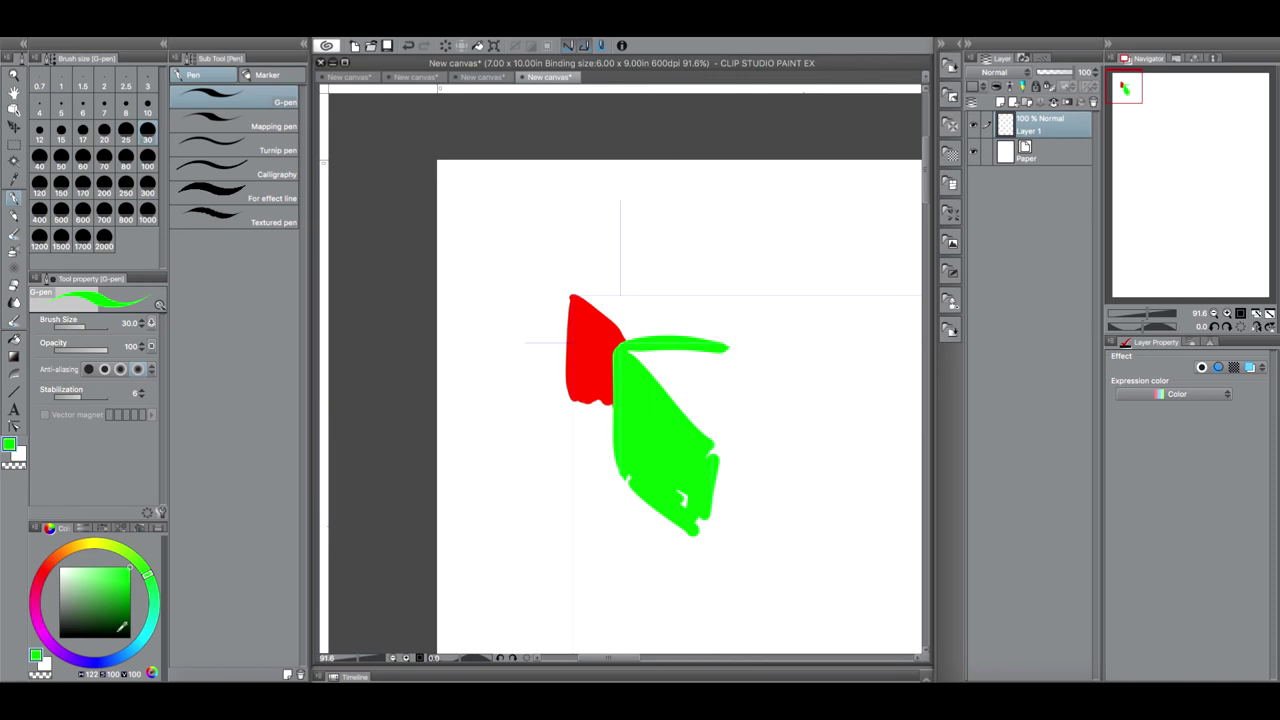
# Add a blue block below the green, enlarge the green and red patches, and zoom back out.
pyautogui.click(92, 662)
pyautogui.moveTo(712, 434)
pyautogui.mouseDown()
pyautogui.moveTo(706, 578)
pyautogui.moveTo(800, 436)
pyautogui.moveTo(714, 565)
pyautogui.moveTo(738, 472)
pyautogui.moveTo(762, 540)
pyautogui.mouseUp()
pyautogui.moveTo(765, 445)
pyautogui.mouseDown()
pyautogui.moveTo(780, 532)
pyautogui.moveTo(795, 510)
pyautogui.mouseUp()
pyautogui.click(145, 567)
pyautogui.moveTo(636, 360)
pyautogui.mouseDown()
pyautogui.moveTo(700, 420)
pyautogui.moveTo(655, 352)
pyautogui.moveTo(752, 410)
pyautogui.moveTo(687, 364)
pyautogui.mouseUp()
pyautogui.click(43, 584)
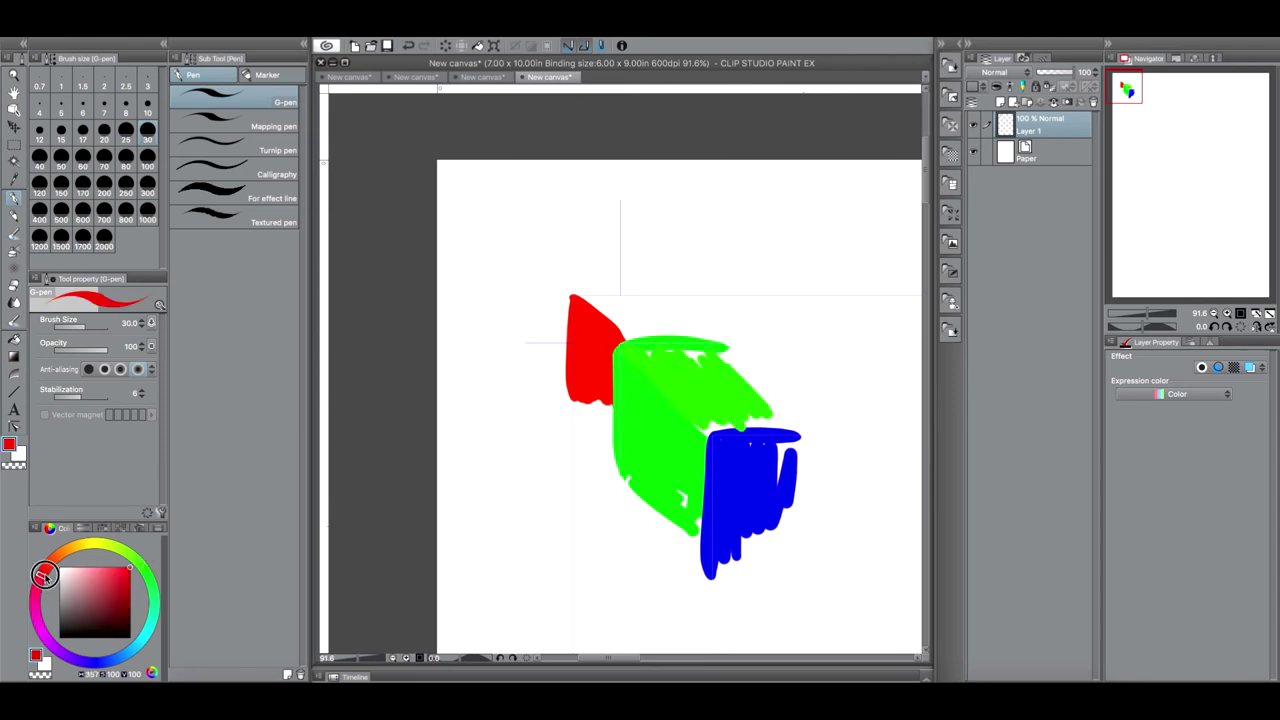
pyautogui.moveTo(620, 335)
pyautogui.mouseDown()
pyautogui.moveTo(600, 310)
pyautogui.moveTo(628, 322)
pyautogui.moveTo(664, 310)
pyautogui.mouseUp()
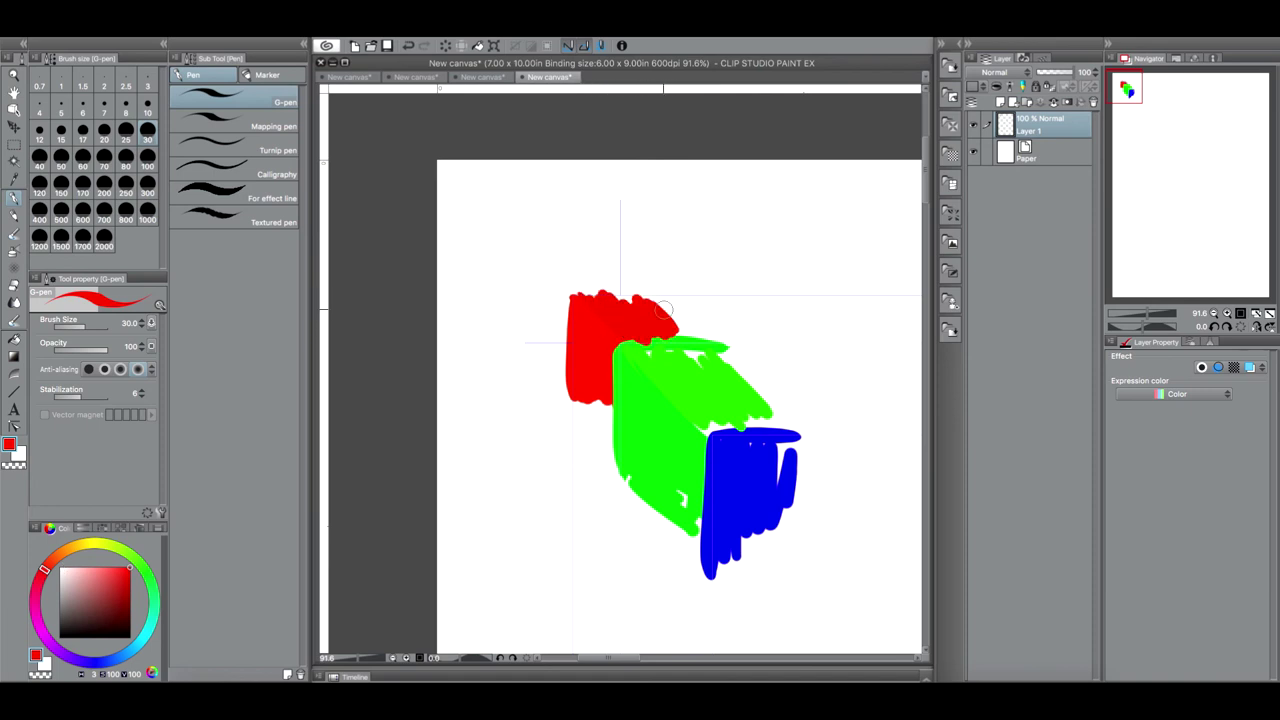
pyautogui.moveTo(1152, 313); pyautogui.dragTo(1130, 313)
pyautogui.moveTo(1154, 122); pyautogui.dragTo(1187, 137)
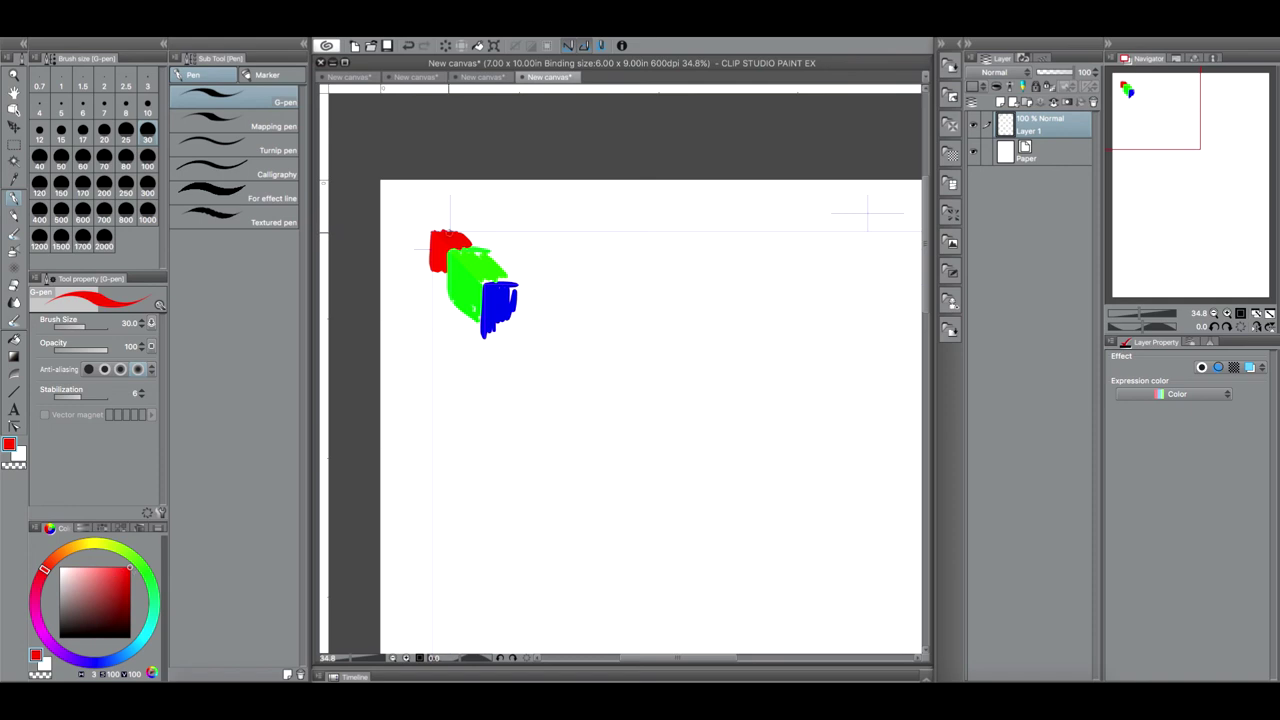
# Export the canvas as a TIFF file saved to the Desktop.
pyautogui.click(152, 30)
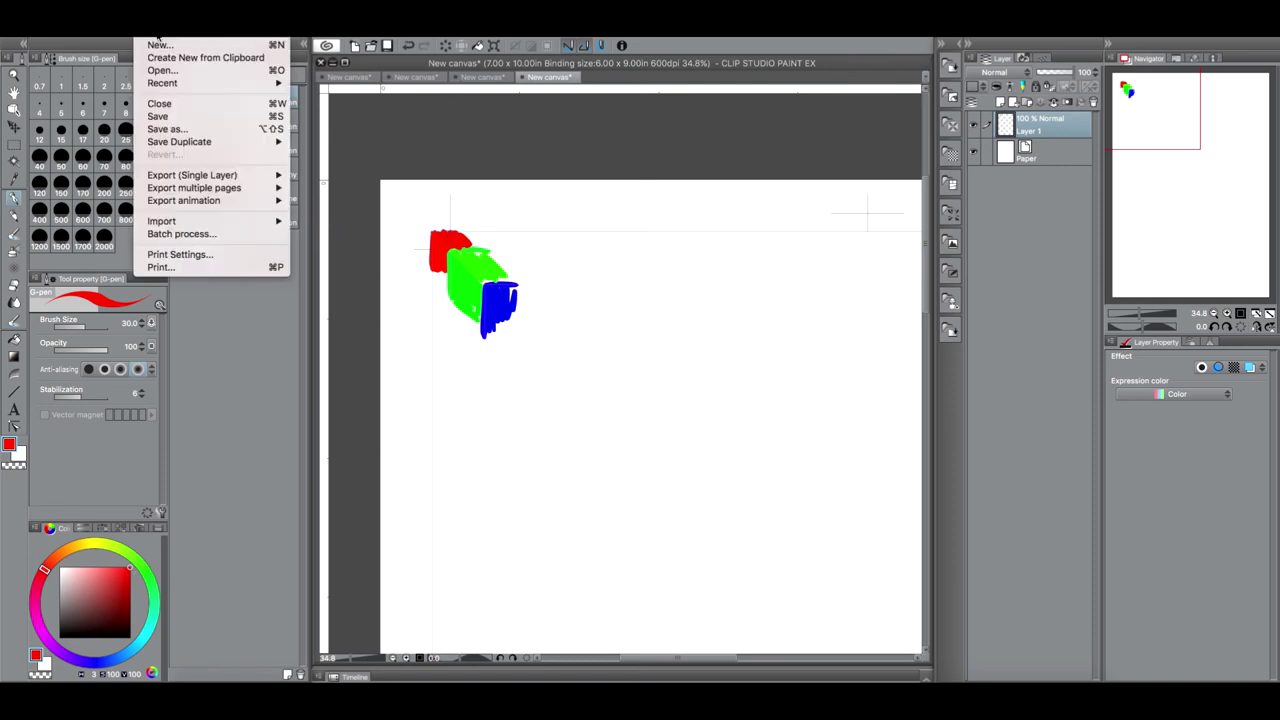
pyautogui.moveTo(212, 178)
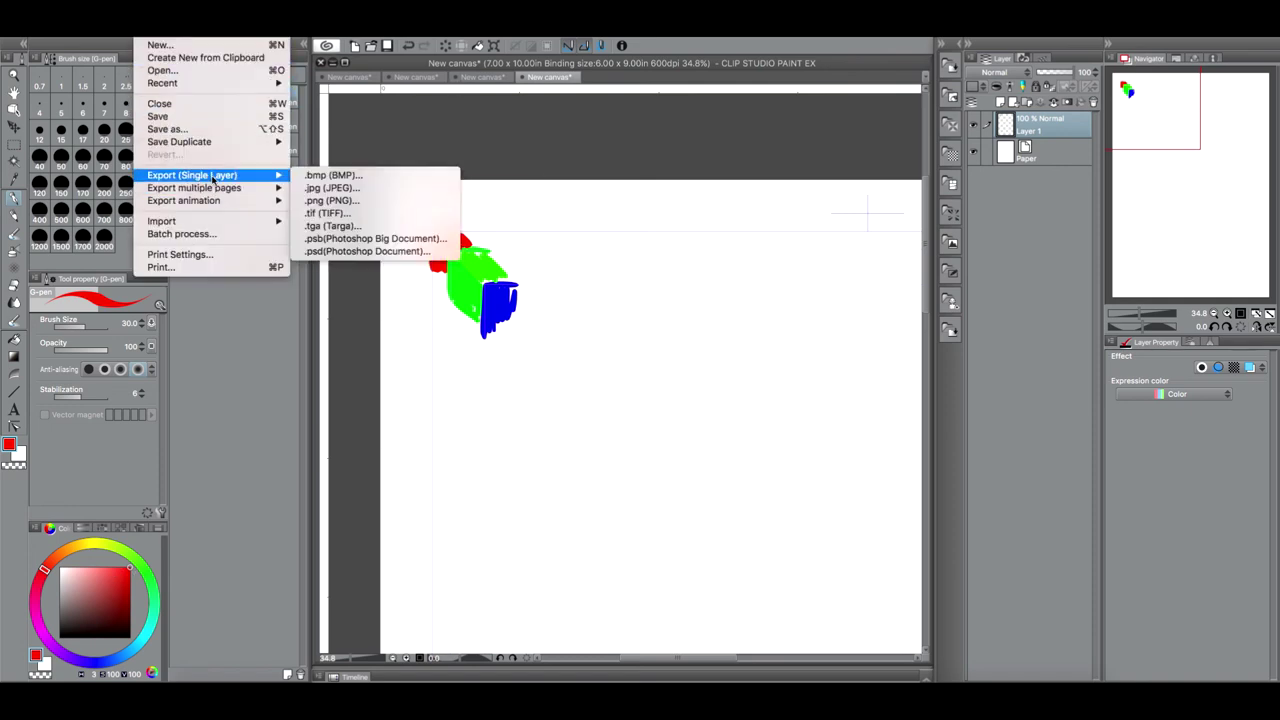
pyautogui.click(335, 213)
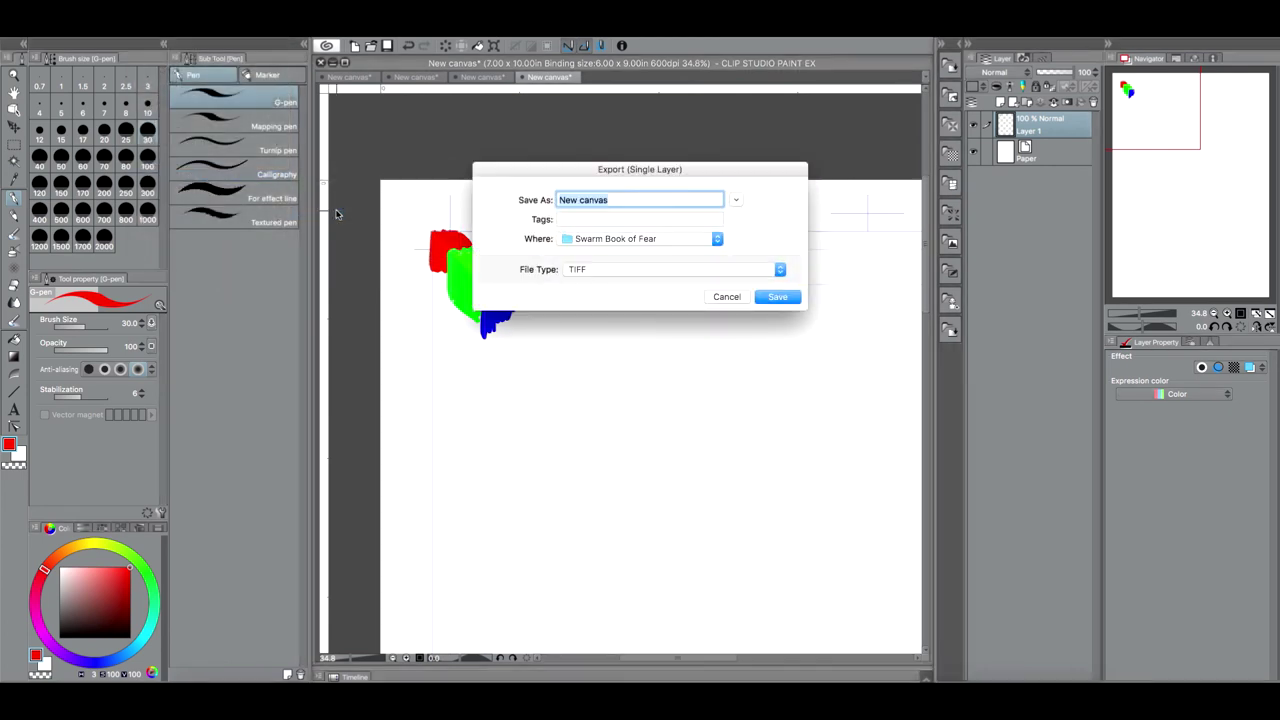
pyautogui.click(685, 240)
pyautogui.click(611, 346)
pyautogui.click(771, 299)
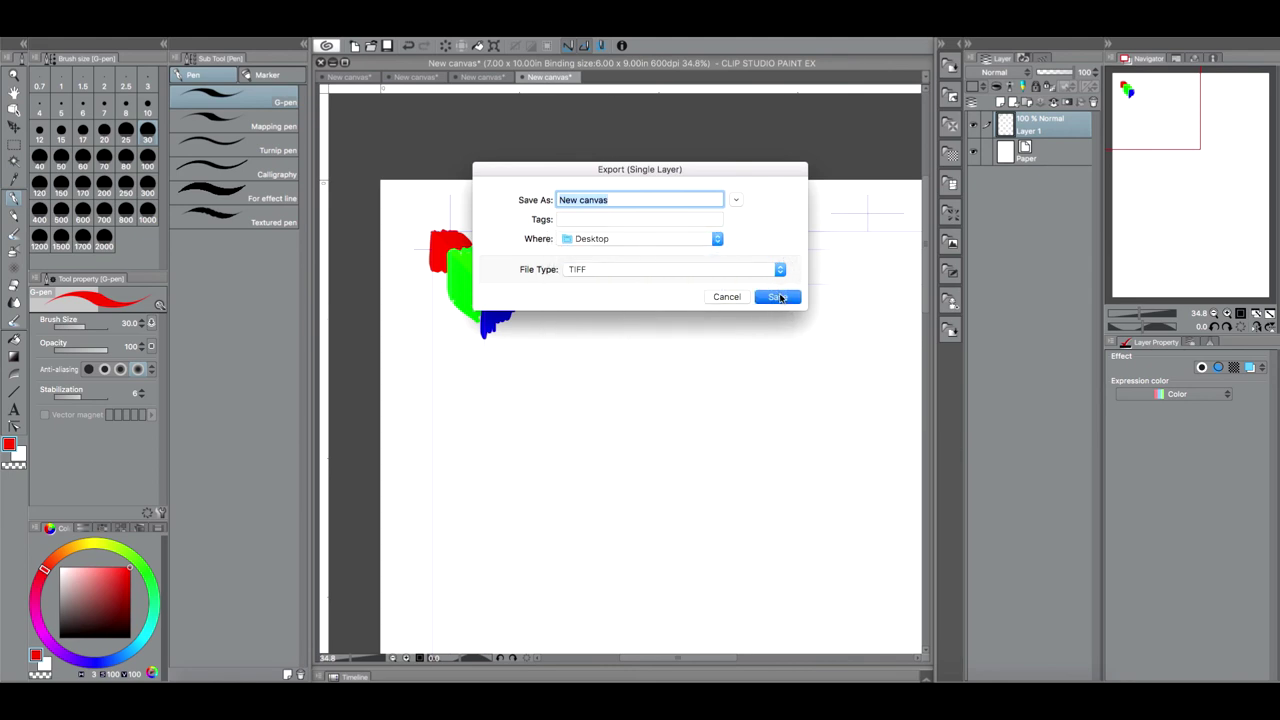
# Set the TIFF expression colour to CMYK colour and render the export.
pyautogui.click(640, 295)
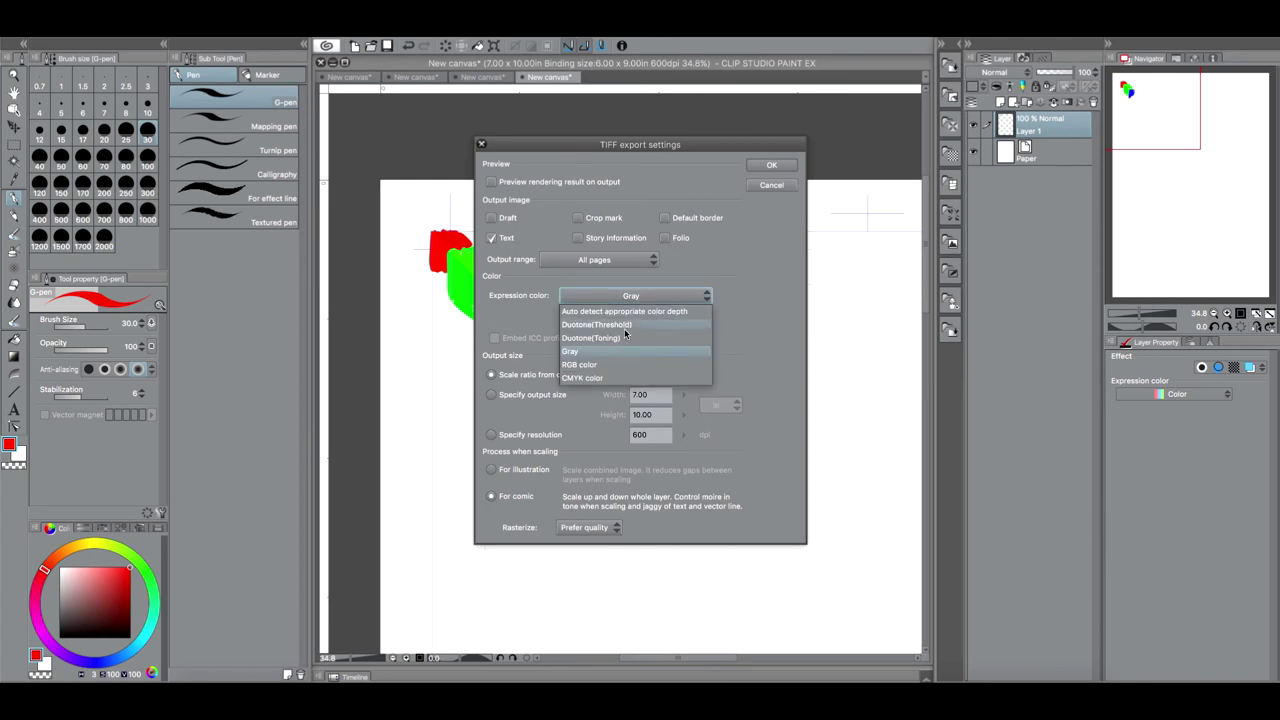
pyautogui.click(594, 370)
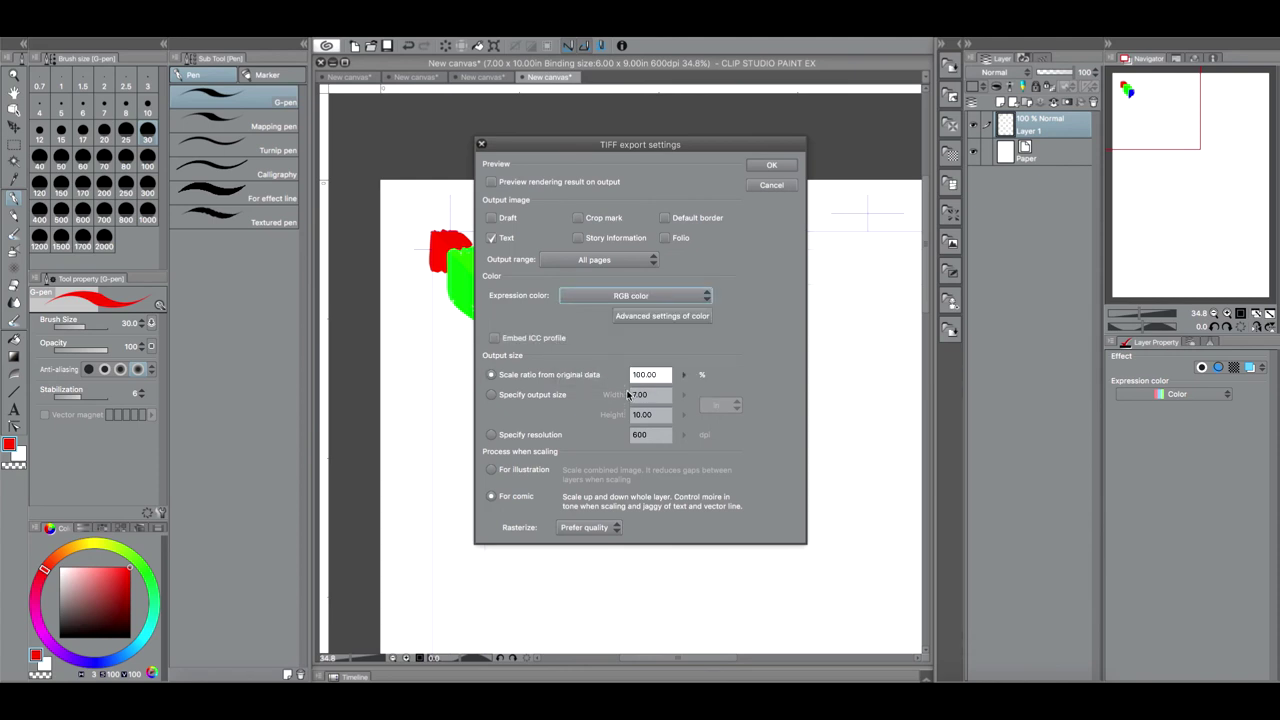
pyautogui.click(645, 297)
pyautogui.click(586, 379)
pyautogui.click(776, 166)
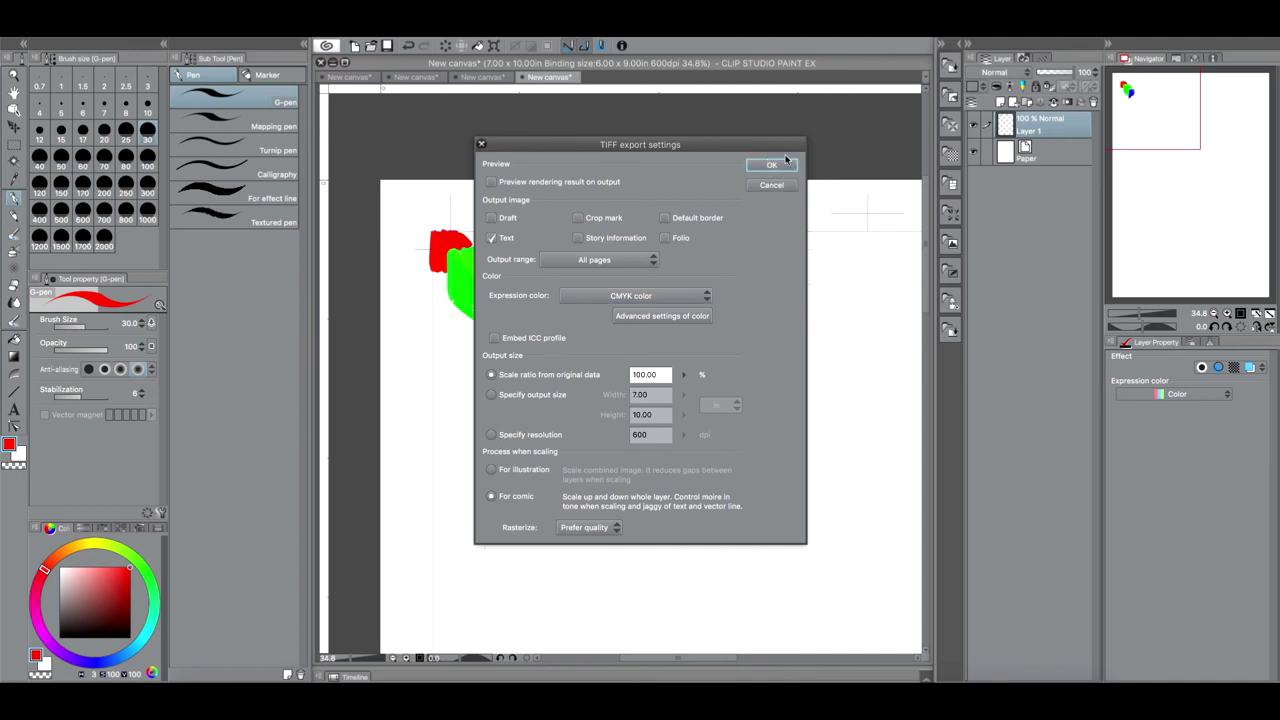
pyautogui.click(786, 163)
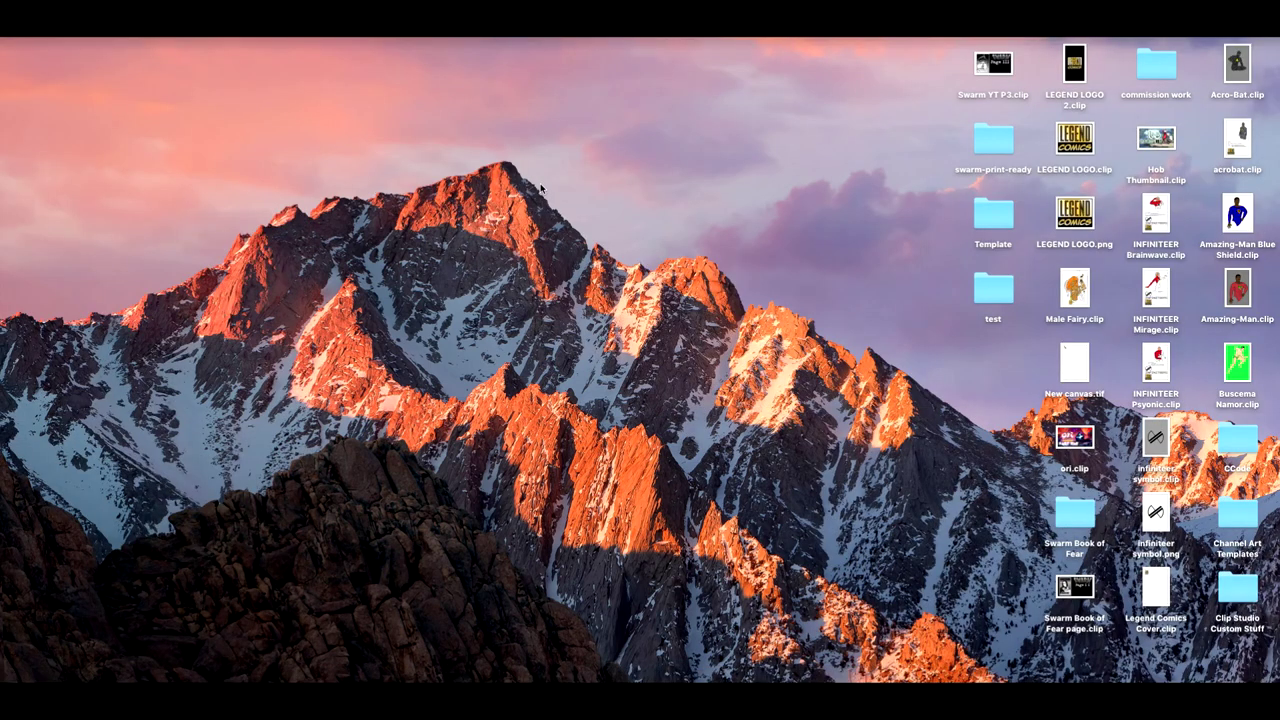
pyautogui.click(1077, 360)
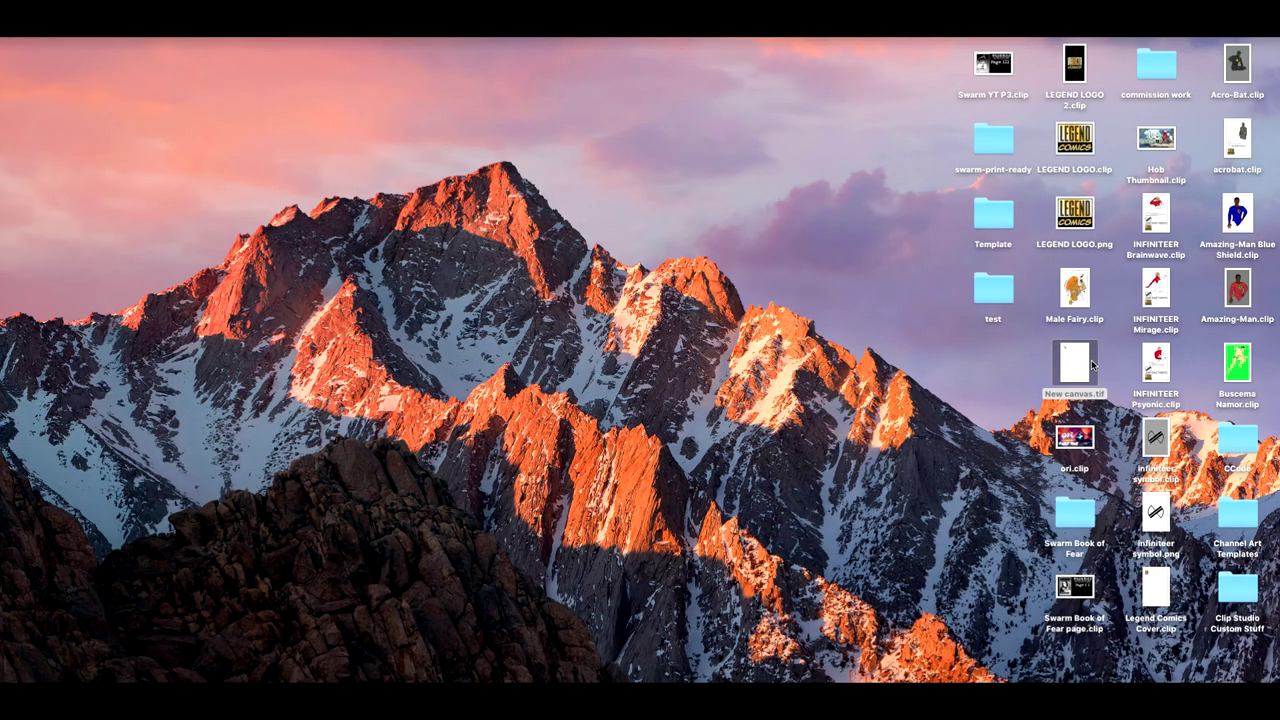
pyautogui.doubleClick(1090, 346)
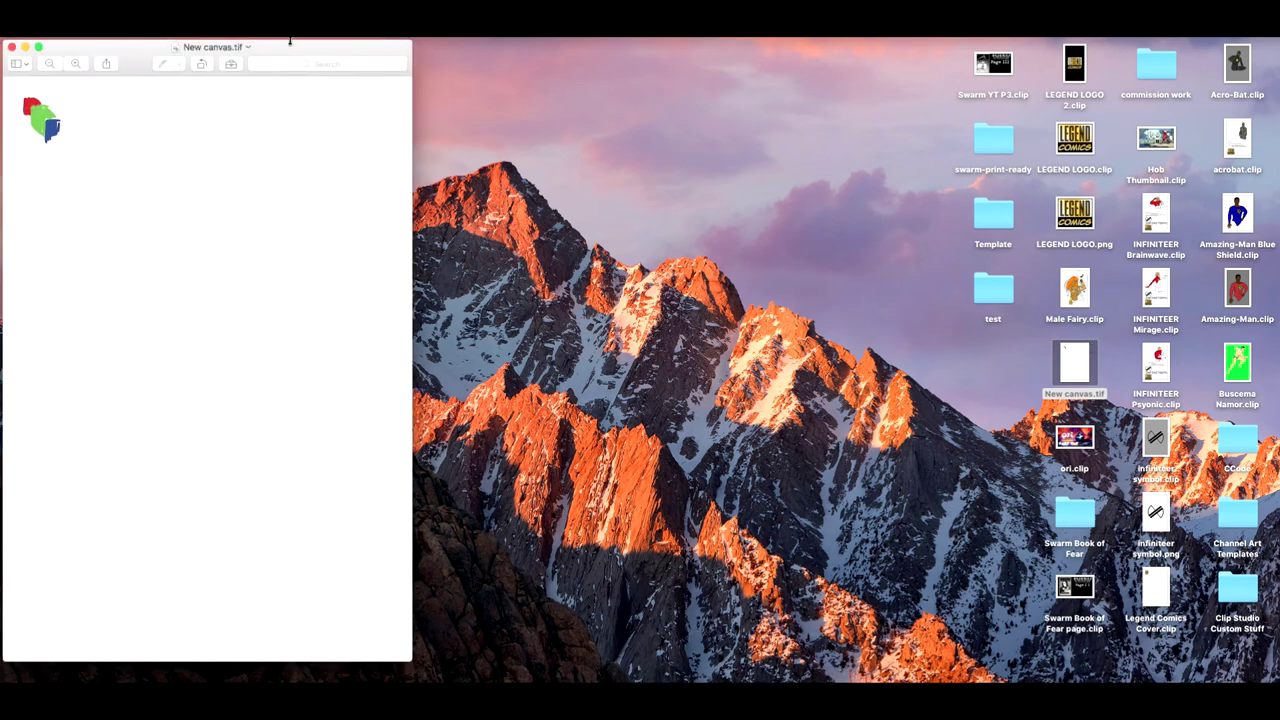
pyautogui.moveTo(289, 46); pyautogui.dragTo(196, 60)
pyautogui.moveTo(121, 50); pyautogui.dragTo(123, 47)
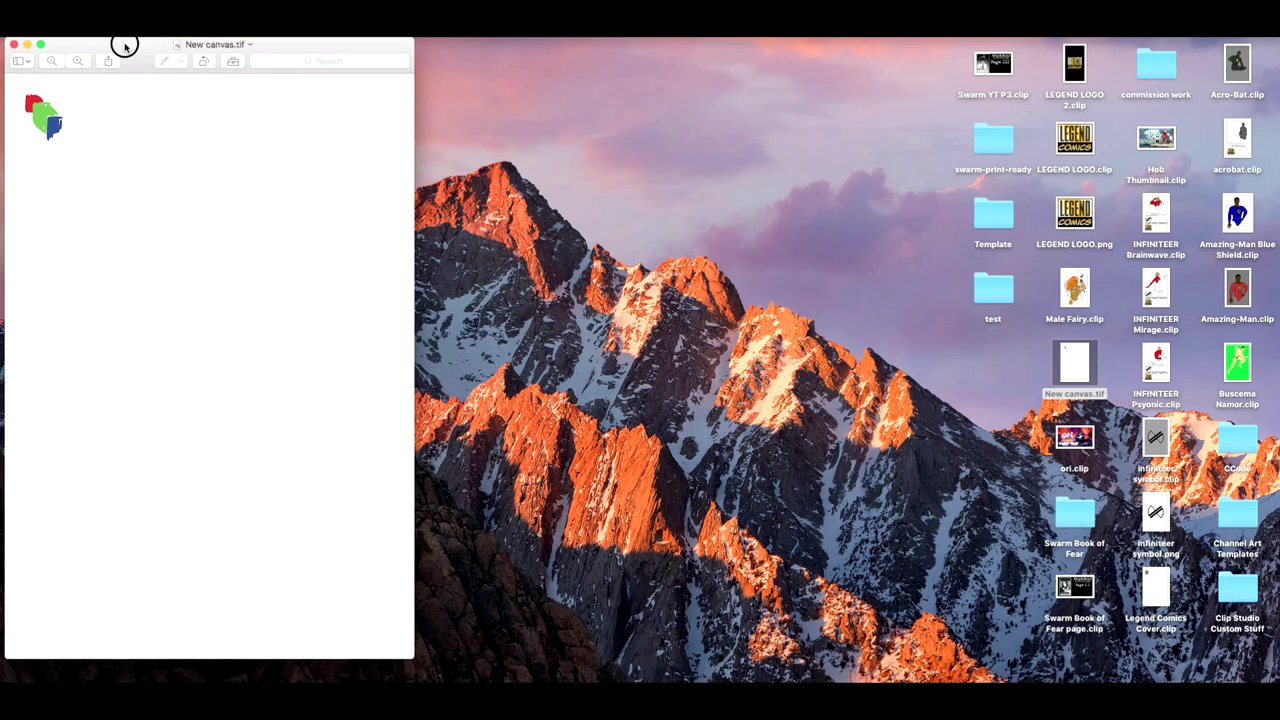
pyautogui.click(42, 45)
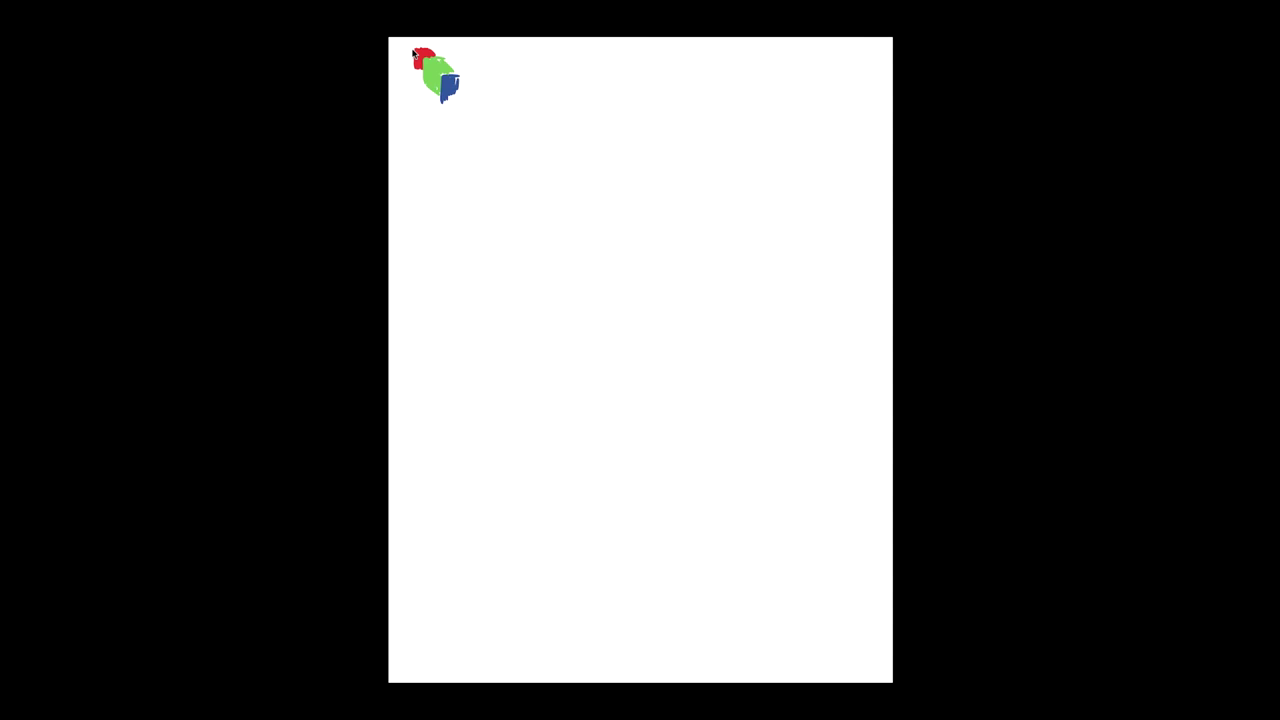
pyautogui.moveTo(420, 38)
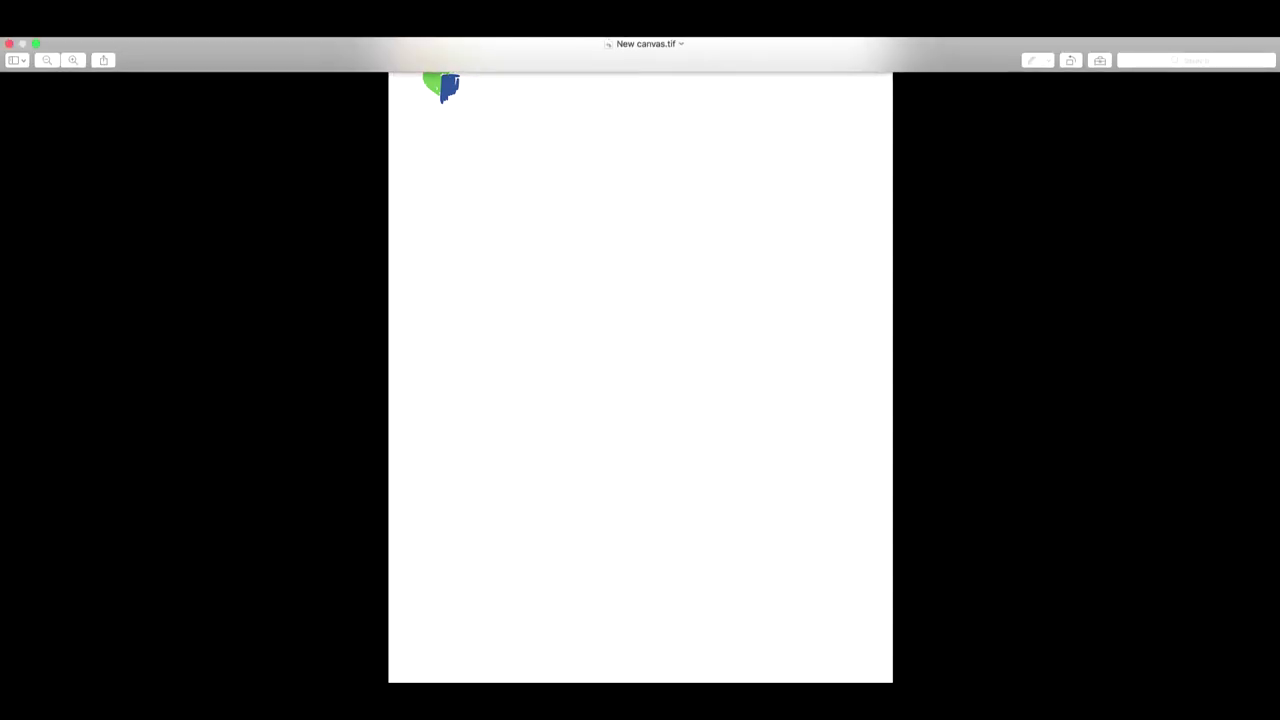
pyautogui.click(35, 43)
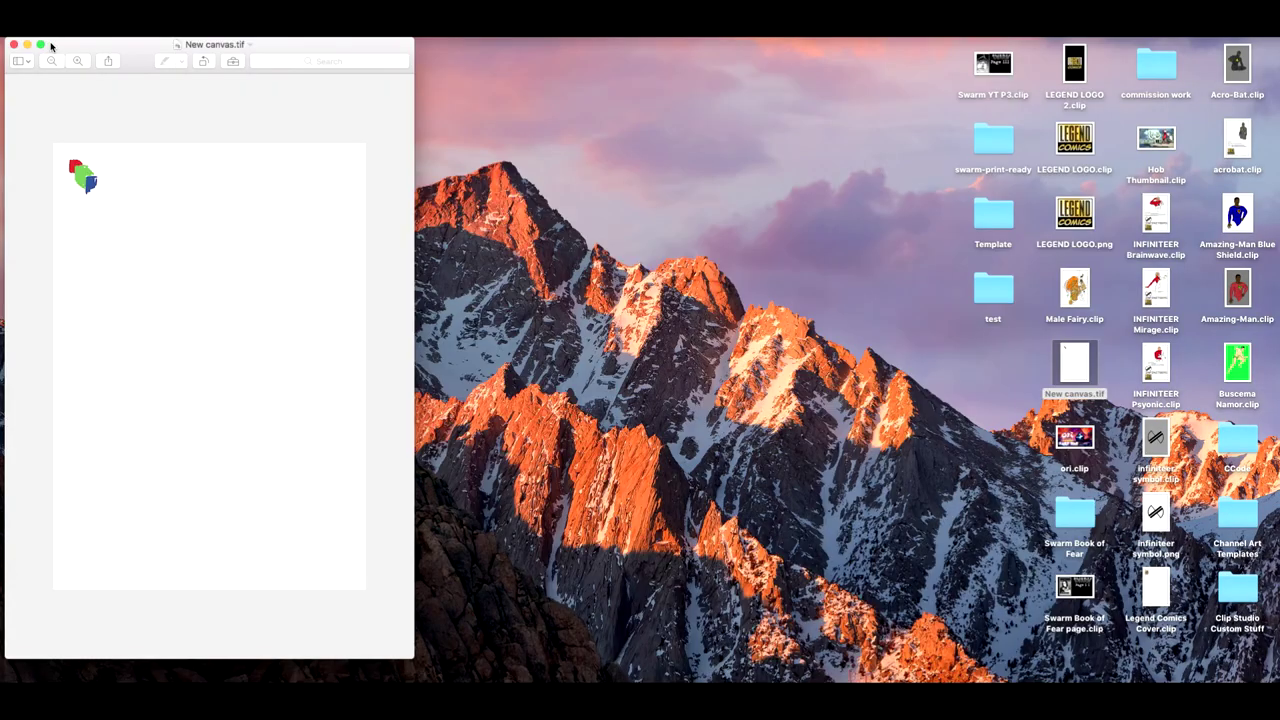
pyautogui.click(14, 44)
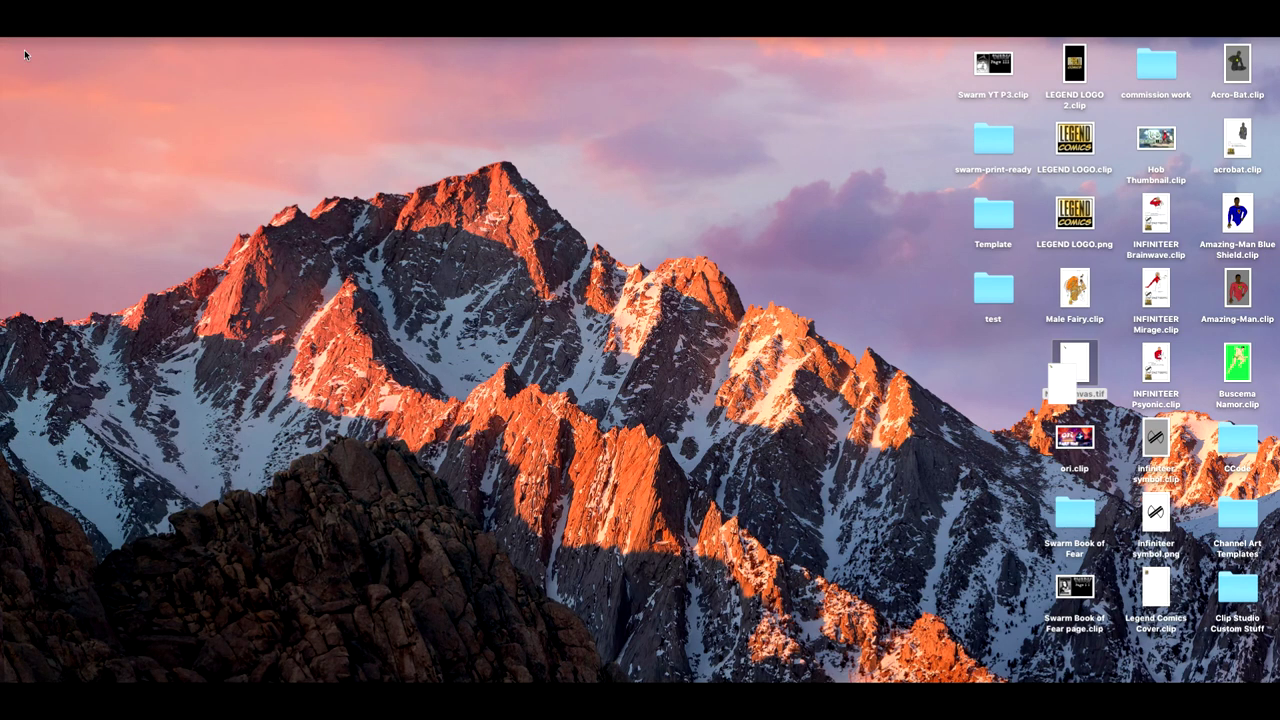
# Return to Clip Studio Paint, fit the 7 × 10 in page to the view, and switch to the notes canvas tab.
pyautogui.click(880, 678)
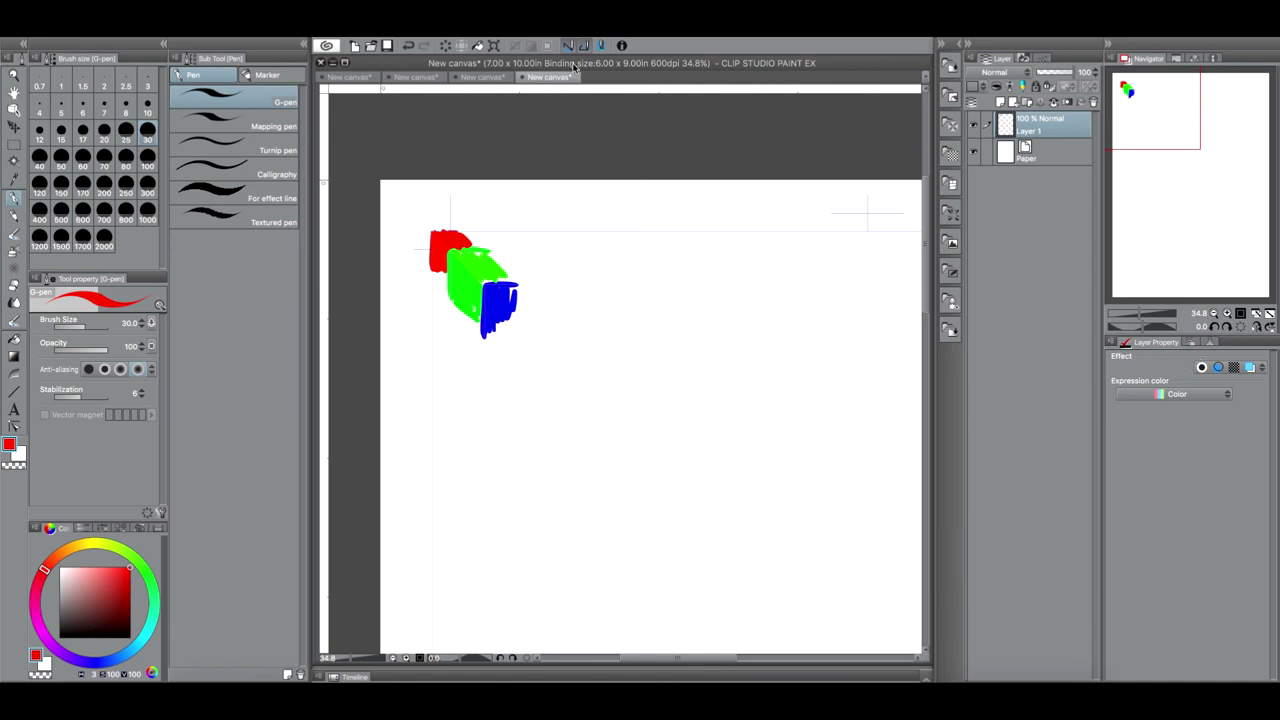
pyautogui.click(1255, 314)
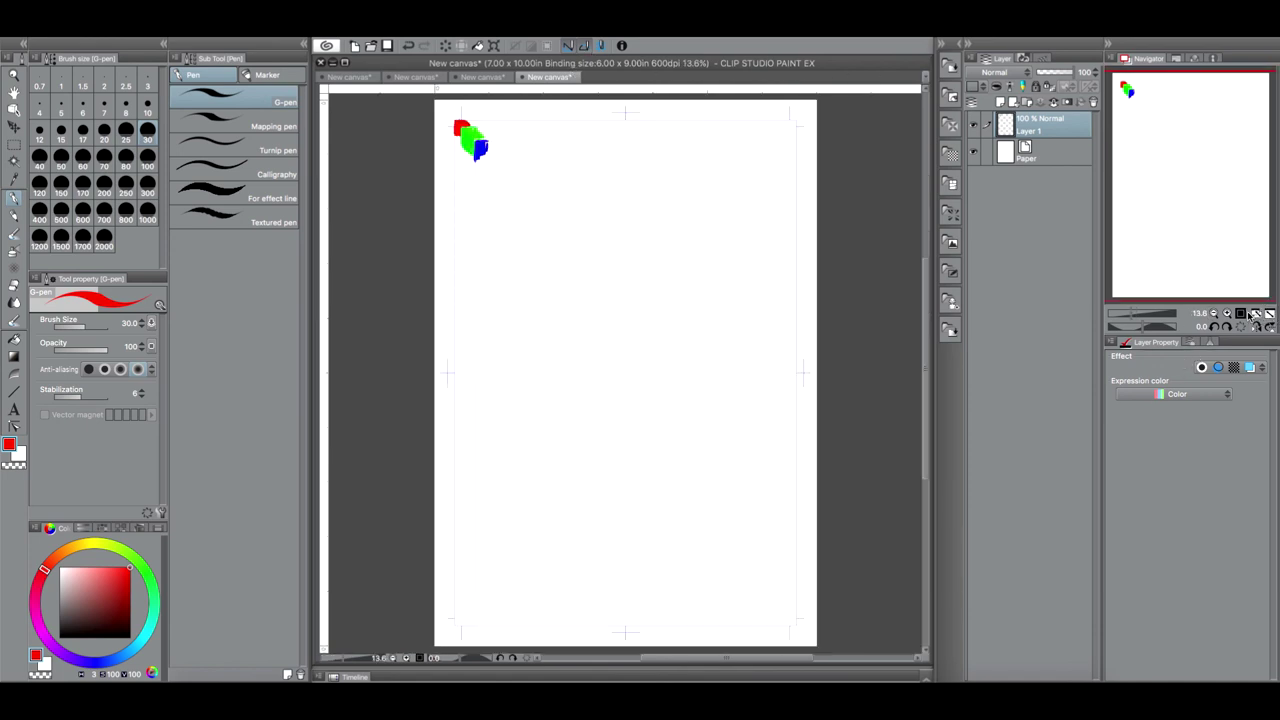
pyautogui.click(355, 46)
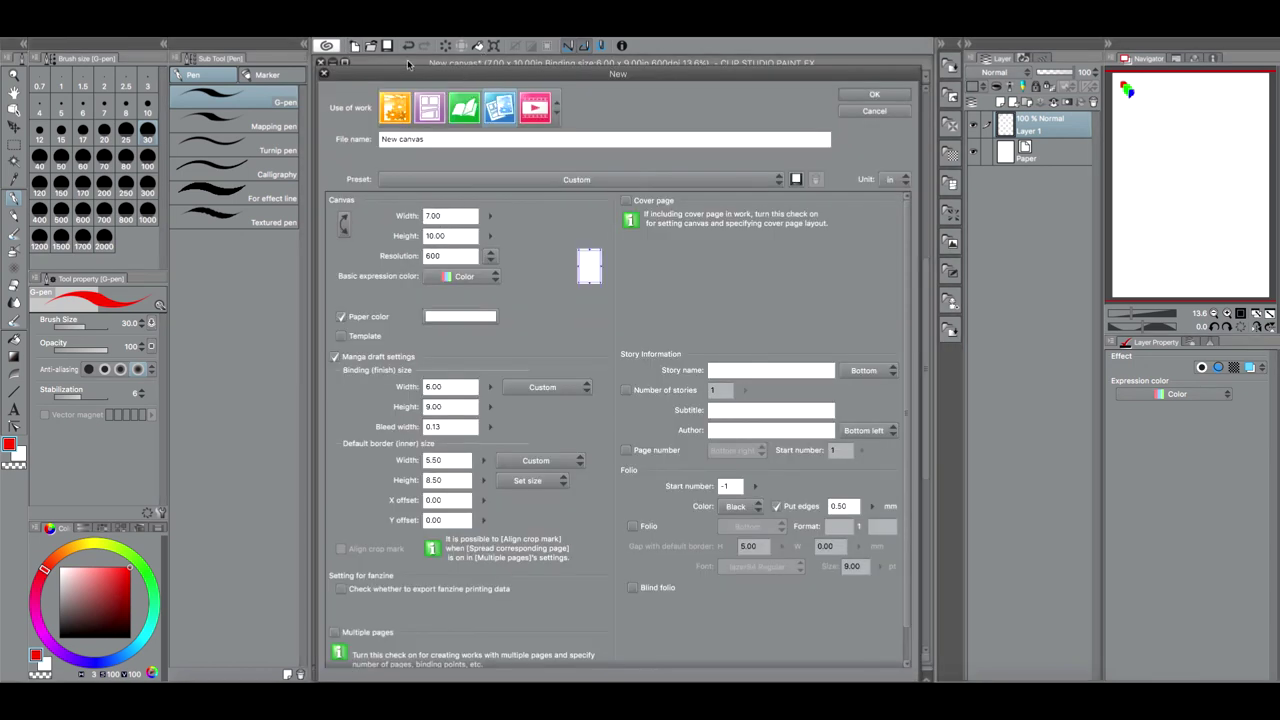
pyautogui.click(884, 96)
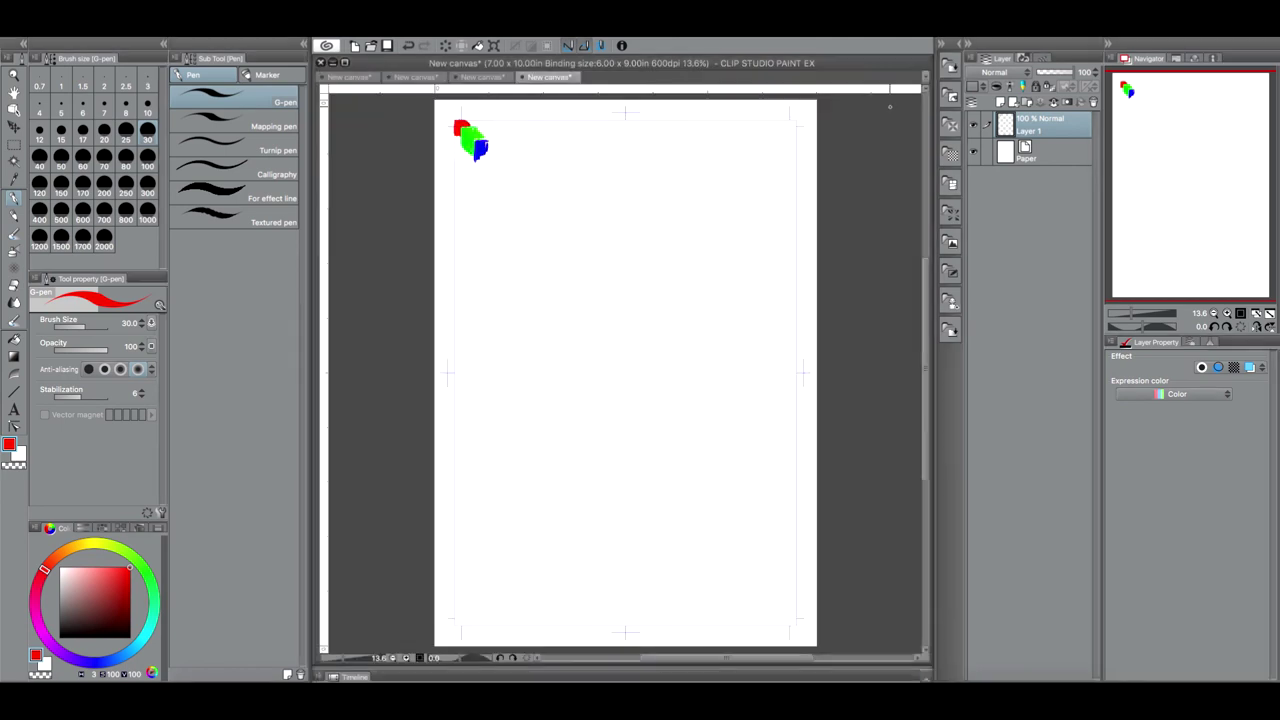
pyautogui.click(420, 77)
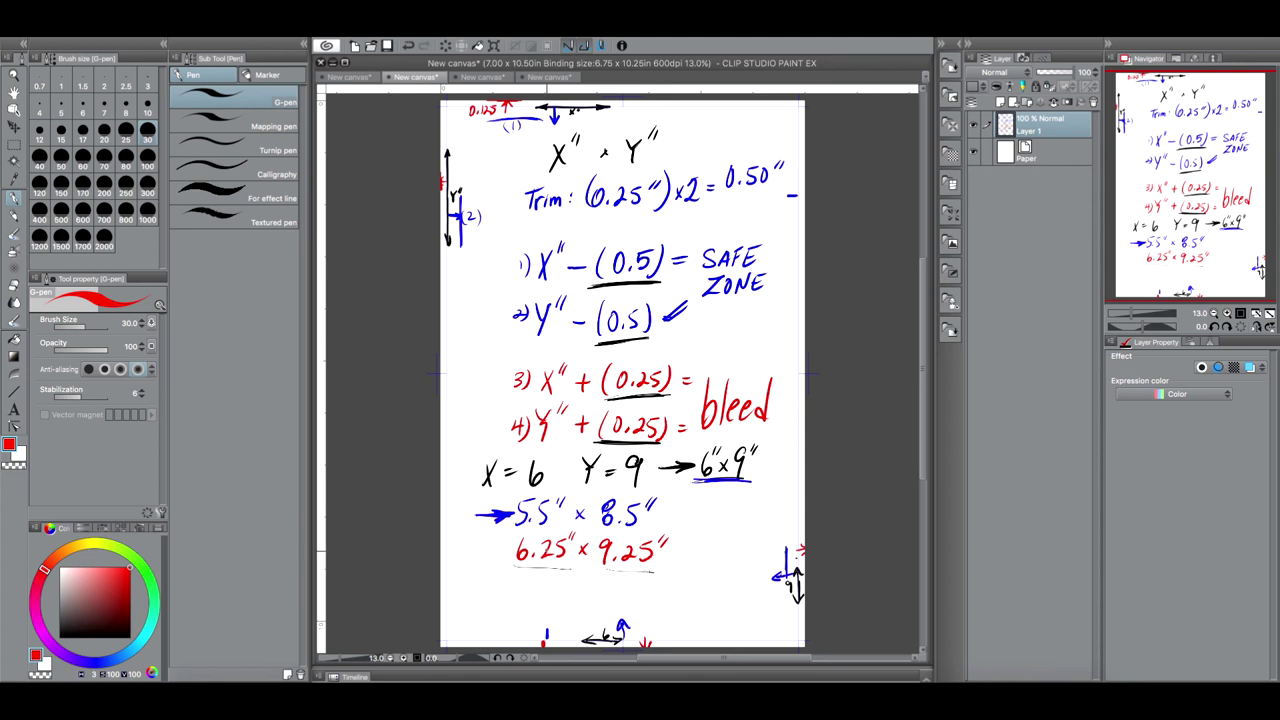
# Create a new canvas 6.3 in wide and 9.3 in high at 600 dpi.
pyautogui.click(355, 46)
pyautogui.doubleClick(432, 216)
pyautogui.write('6.3')
pyautogui.press('Tab')
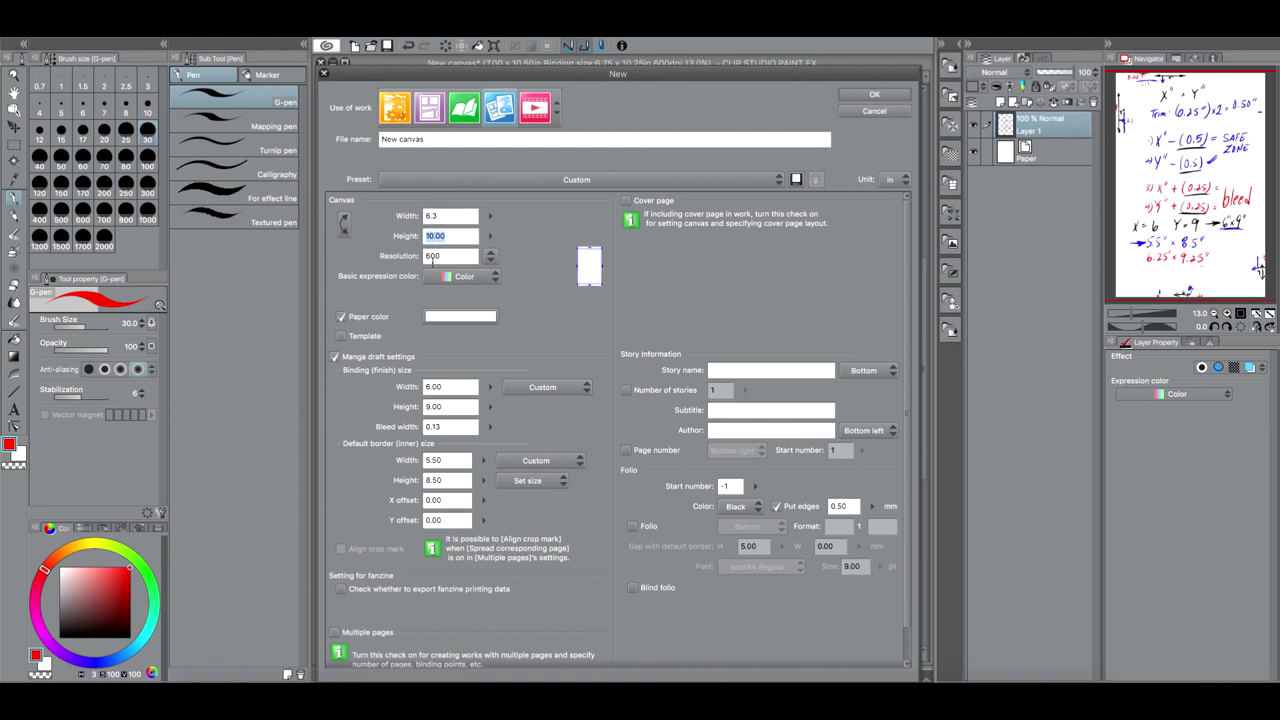
pyautogui.write('9.3')
pyautogui.click(877, 96)
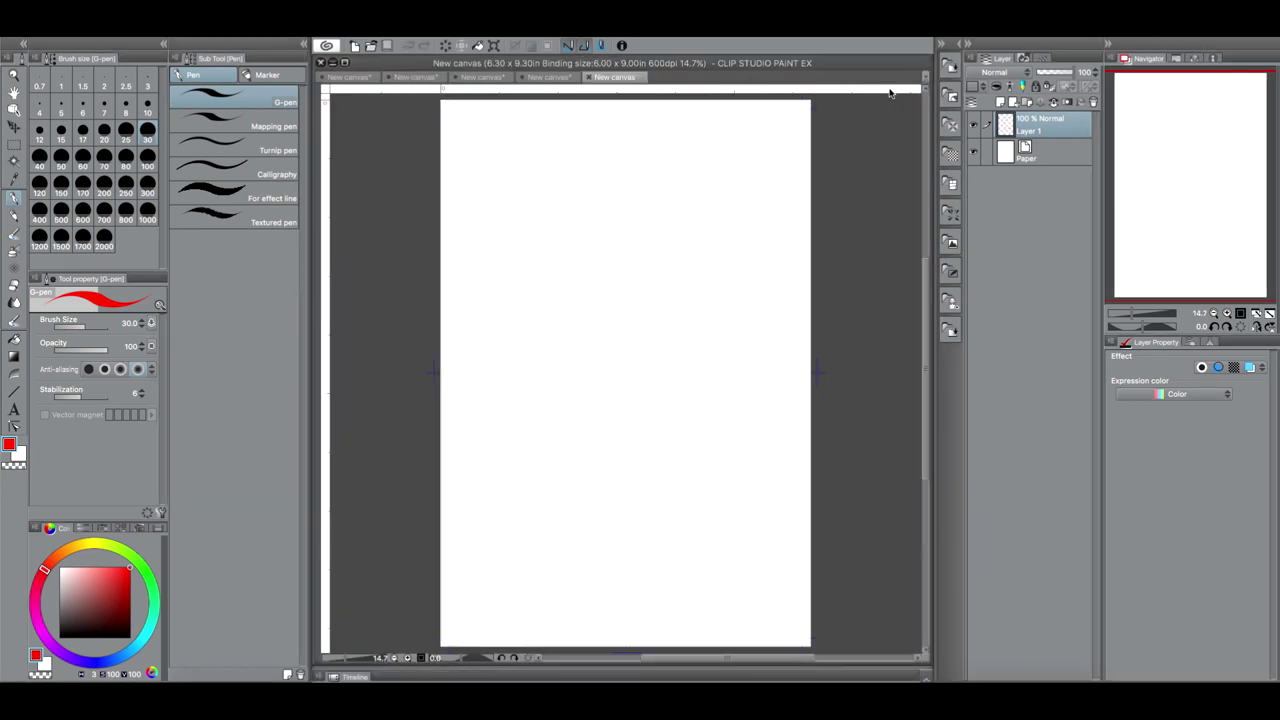
# Zoom into the page's top-left corner and draw a red diagonal stroke from it.
pyautogui.click(1134, 314)
pyautogui.moveTo(1188, 186); pyautogui.dragTo(1128, 93)
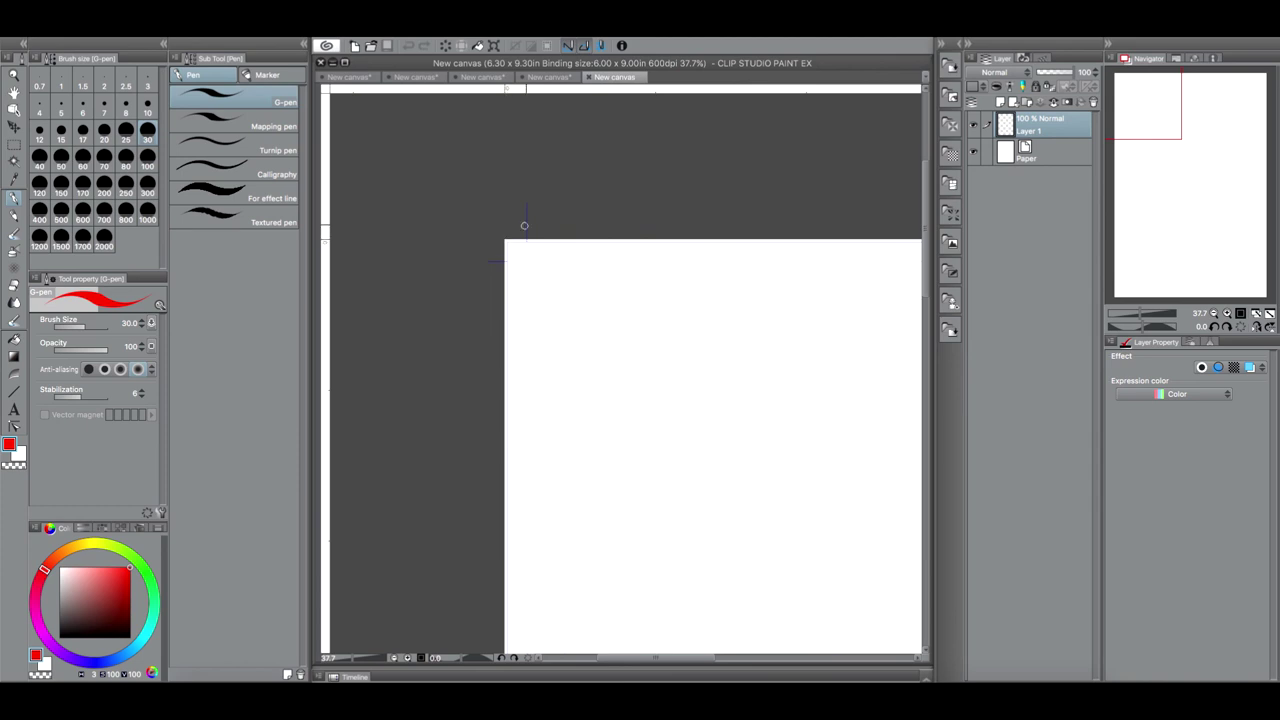
pyautogui.click(1142, 312)
pyautogui.moveTo(1123, 91); pyautogui.dragTo(1096, 74)
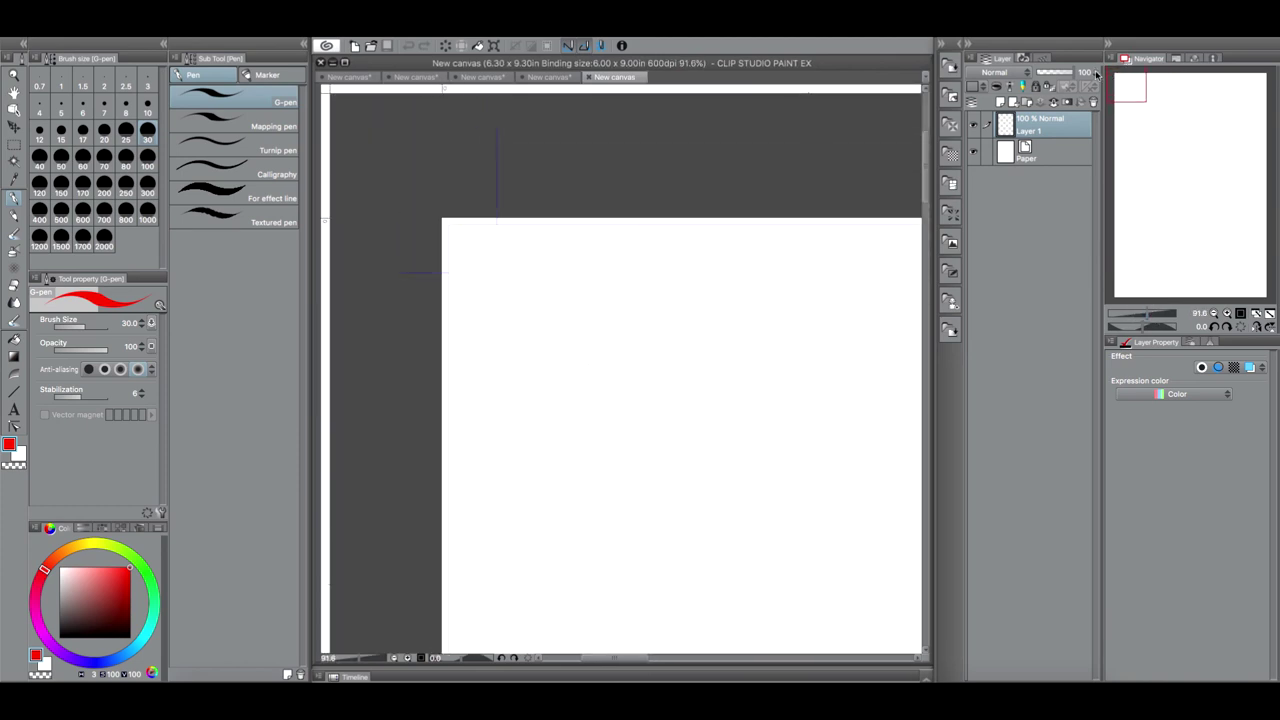
pyautogui.click(443, 221)
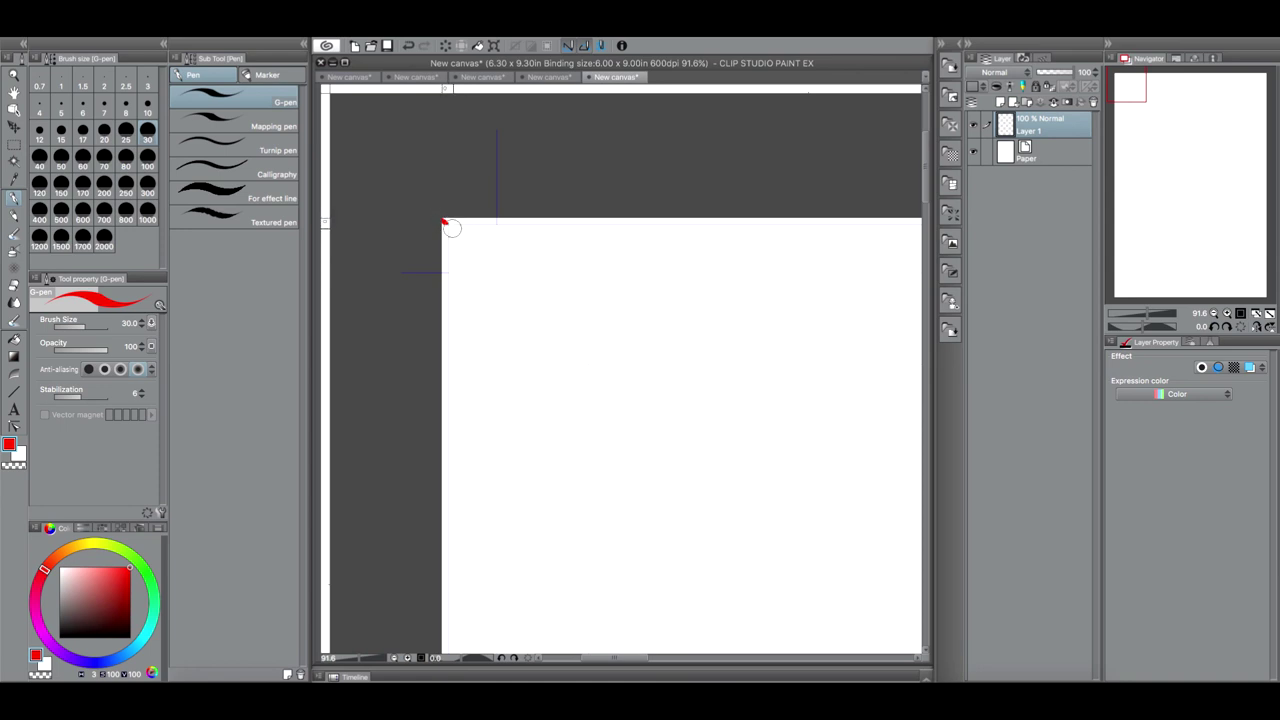
pyautogui.moveTo(443, 220)
pyautogui.mouseDown()
pyautogui.moveTo(491, 270)
pyautogui.moveTo(497, 253)
pyautogui.moveTo(502, 278)
pyautogui.moveTo(480, 248)
pyautogui.mouseUp()
# Continue the stroke down-right in green, then fit the whole page in view.
pyautogui.click(143, 566)
pyautogui.moveTo(487, 264); pyautogui.dragTo(580, 357)
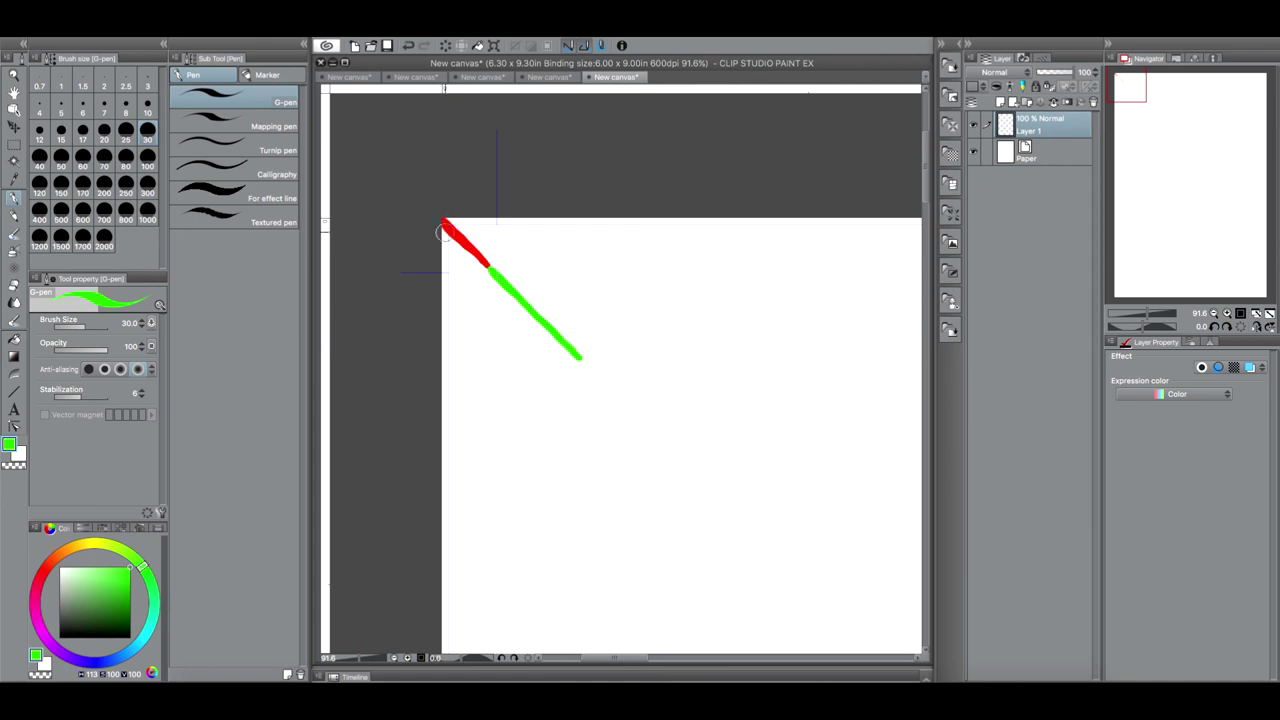
pyautogui.moveTo(1148, 315); pyautogui.dragTo(1141, 313)
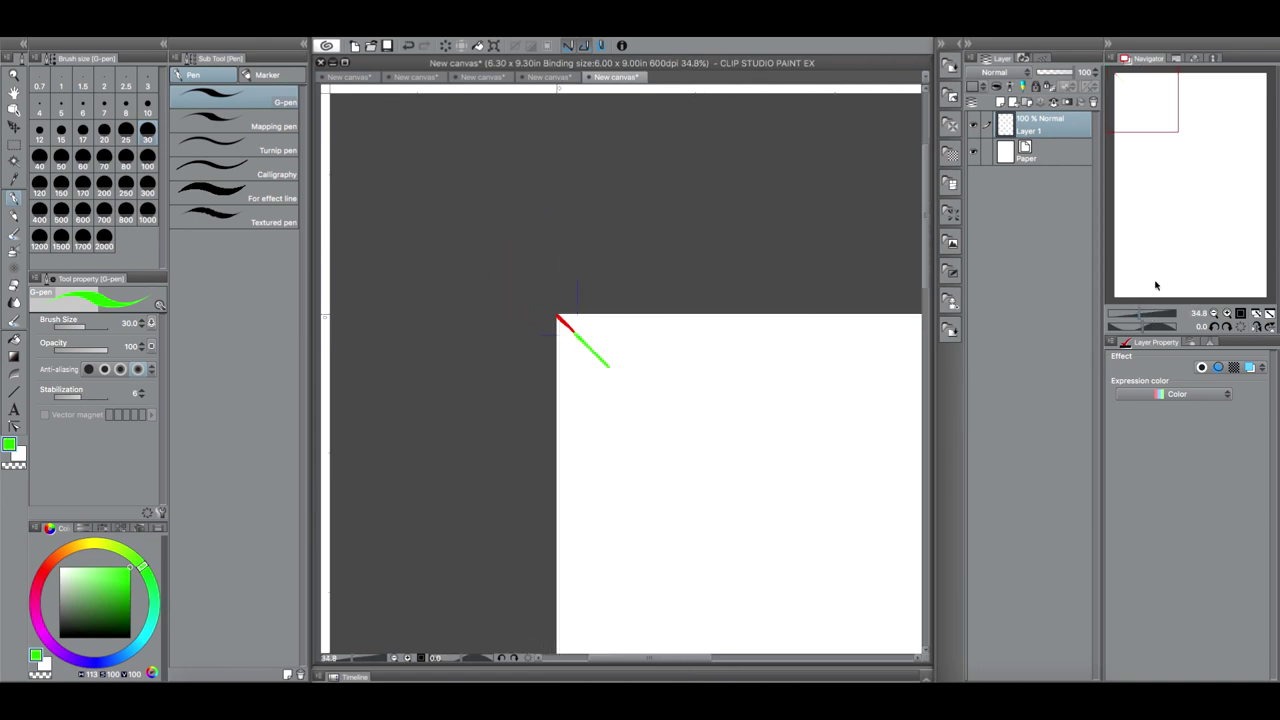
pyautogui.scroll(-1, 1149, 120)
pyautogui.moveTo(1138, 314); pyautogui.dragTo(1120, 314)
pyautogui.click(1268, 314)
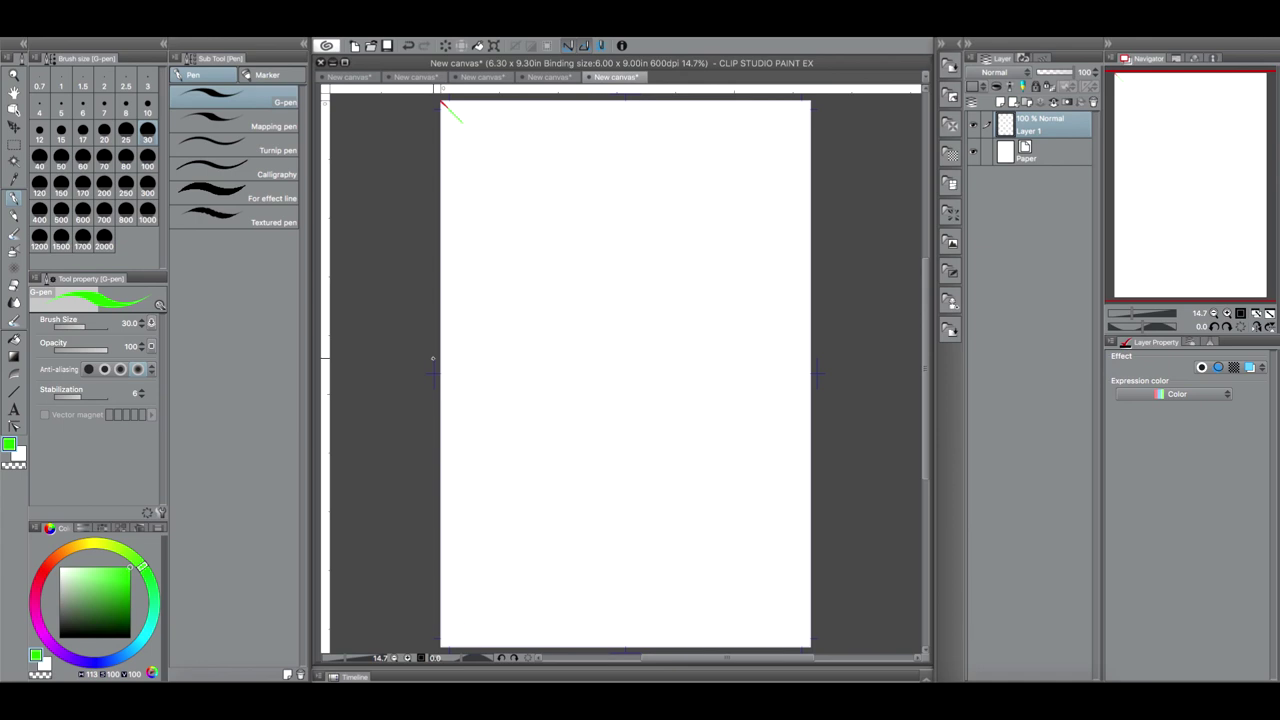
# Go to the second New canvas tab, the 7.00 × 10.50 in canvas with the handwritten notes.
pyautogui.click(415, 77)
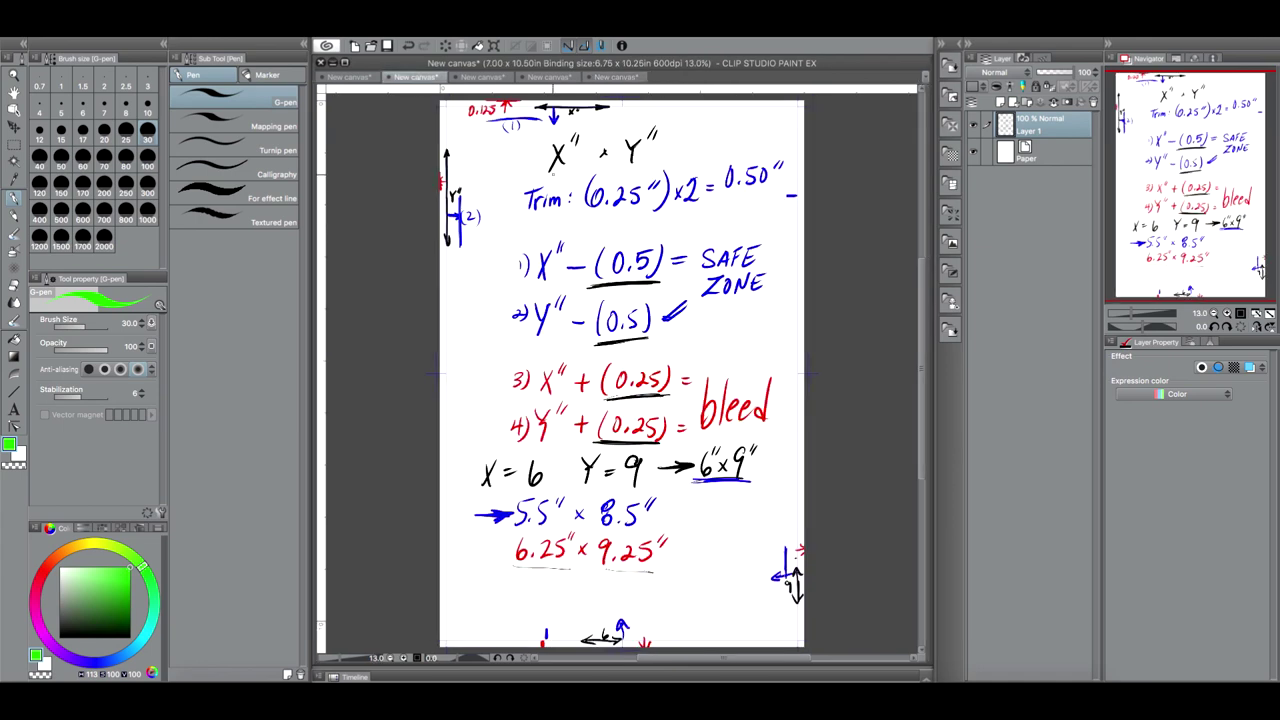